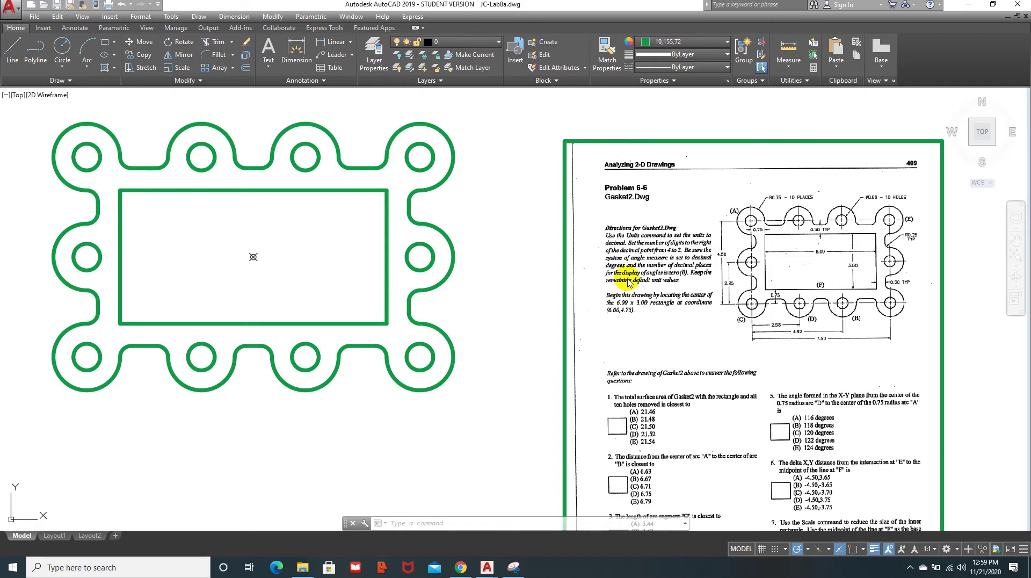
Step: Read the Problem 6-6 directions and dimensioned Gasket2 drawing, and compare them with the drawn gasket
scroll(693, 255, up, 5)
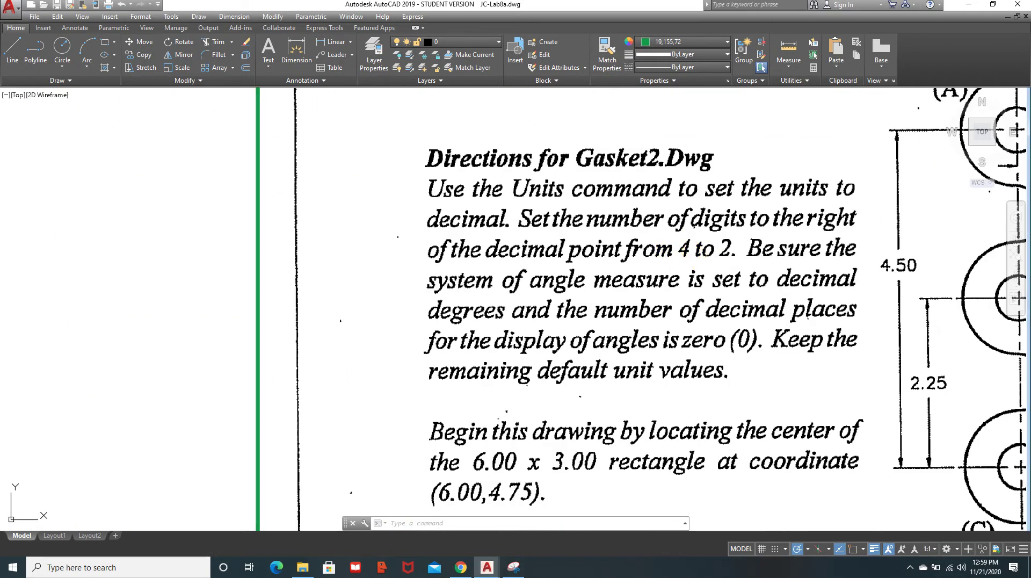
scroll(621, 240, down, 5)
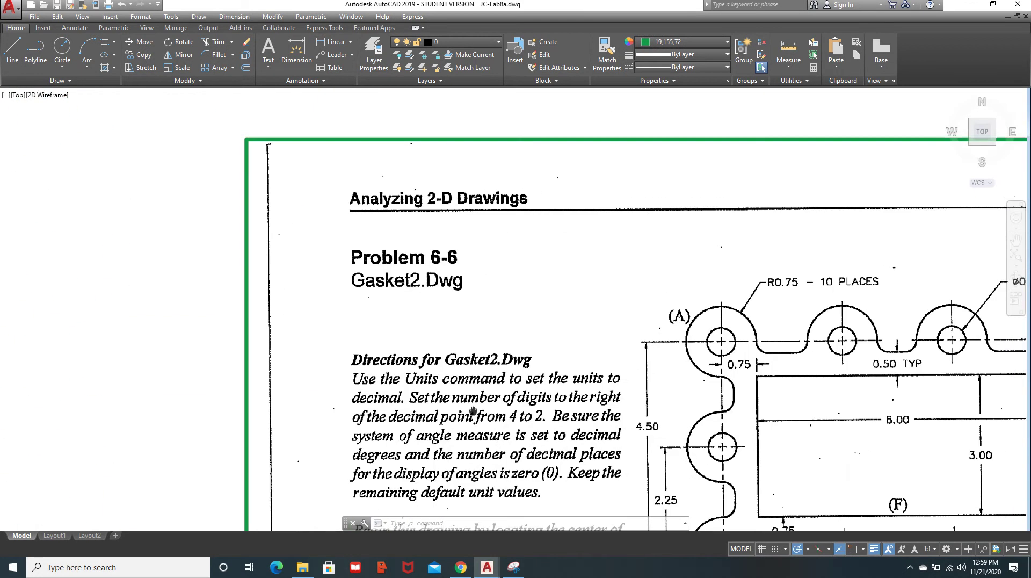
mouse_move(508, 328)
middle_down()
mouse_move(461, 236)
mouse_move(300, 177)
mouse_move(348, 205)
middle_up()
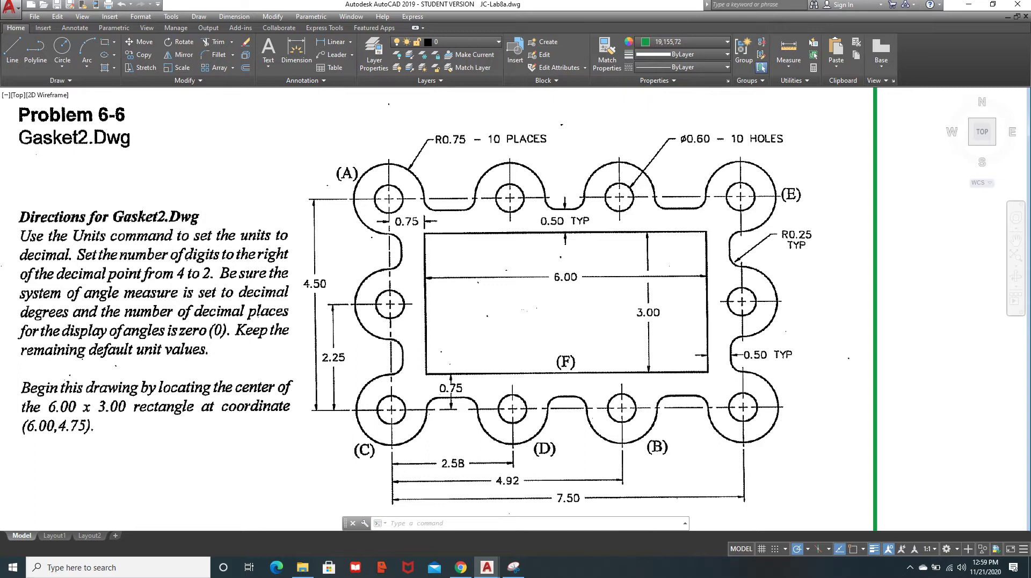
scroll(259, 241, down, 2)
scroll(260, 241, up, 4)
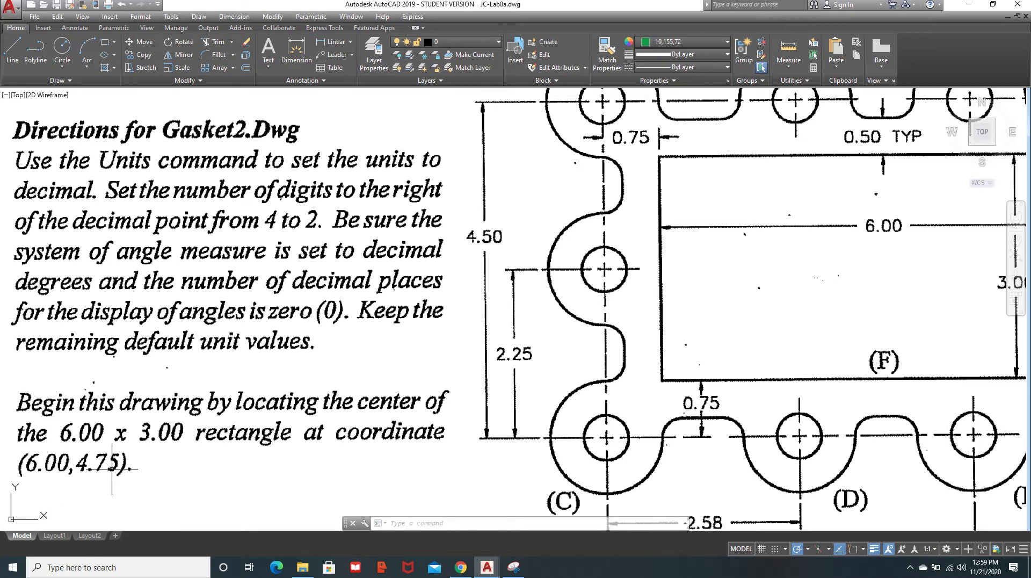
scroll(325, 358, down, 2)
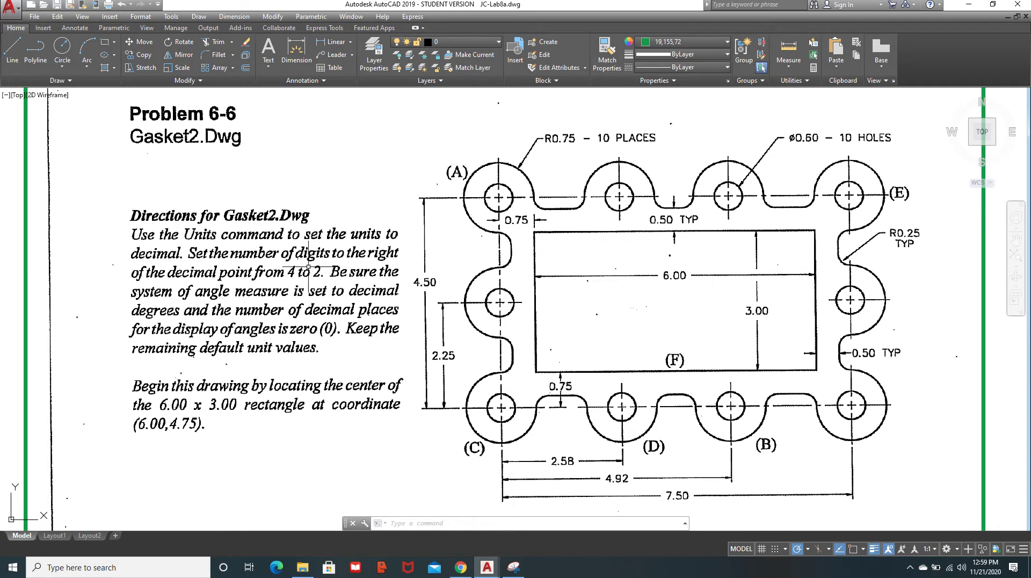
mouse_move(308, 267)
middle_down()
mouse_move(960, 275)
mouse_move(1025, 241)
middle_up()
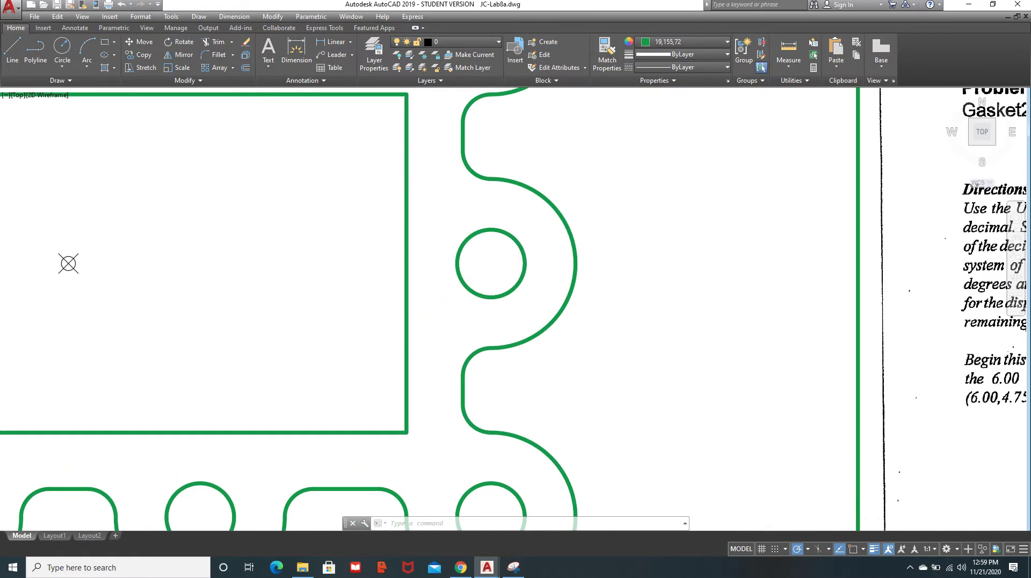
scroll(344, 292, down, 2)
mouse_move(344, 291)
middle_down()
mouse_move(524, 287)
mouse_move(603, 315)
middle_up()
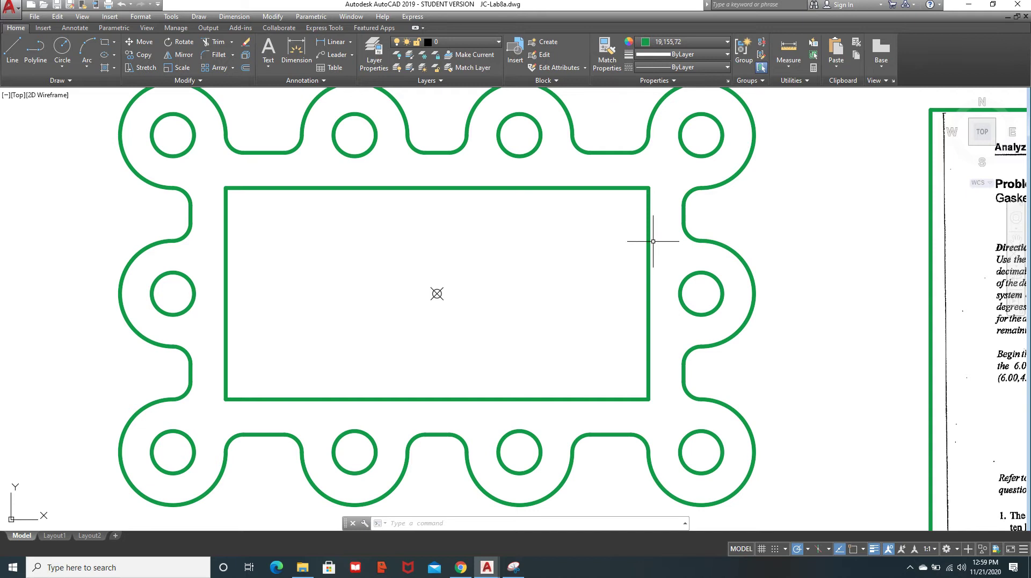
mouse_move(827, 329)
middle_down()
mouse_move(721, 330)
mouse_move(501, 280)
middle_up()
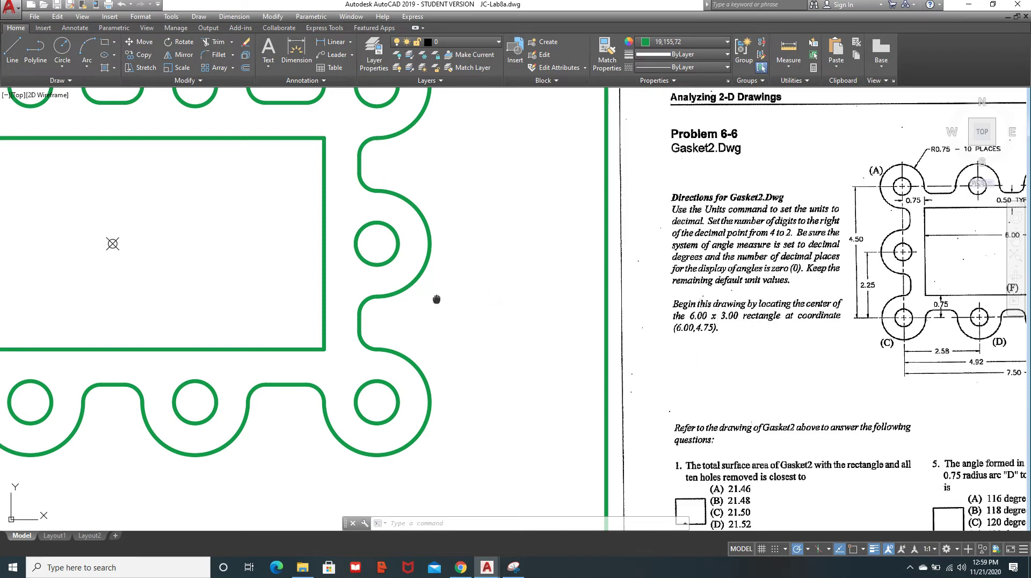
Step: Measure the height of the gasket's inner rectangle from its lower-left corner to its upper-left corner
middle_drag(437, 299, 836, 339)
scroll(849, 341, down, 3)
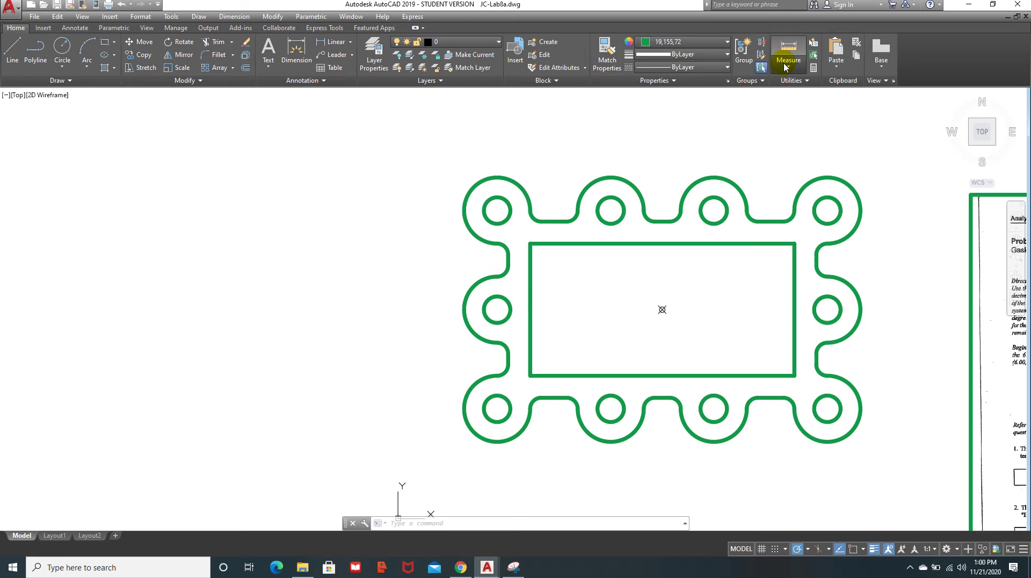
click(784, 66)
click(789, 92)
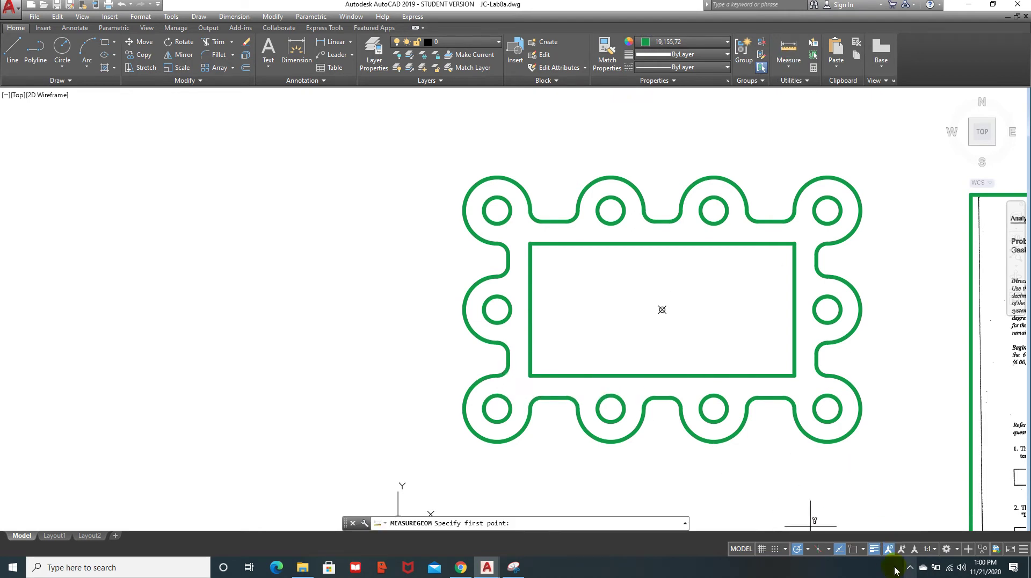
click(530, 375)
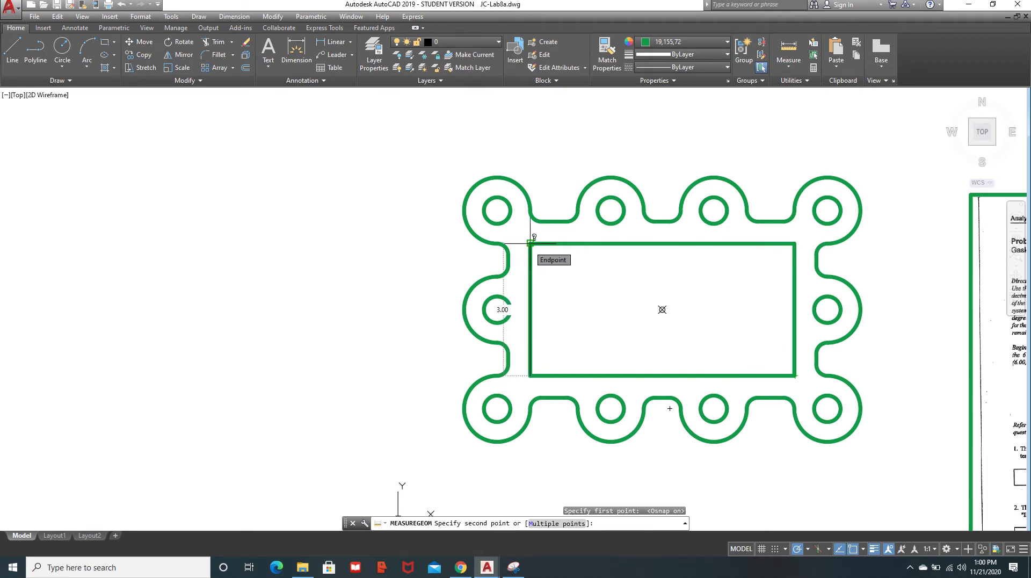
key(Escape)
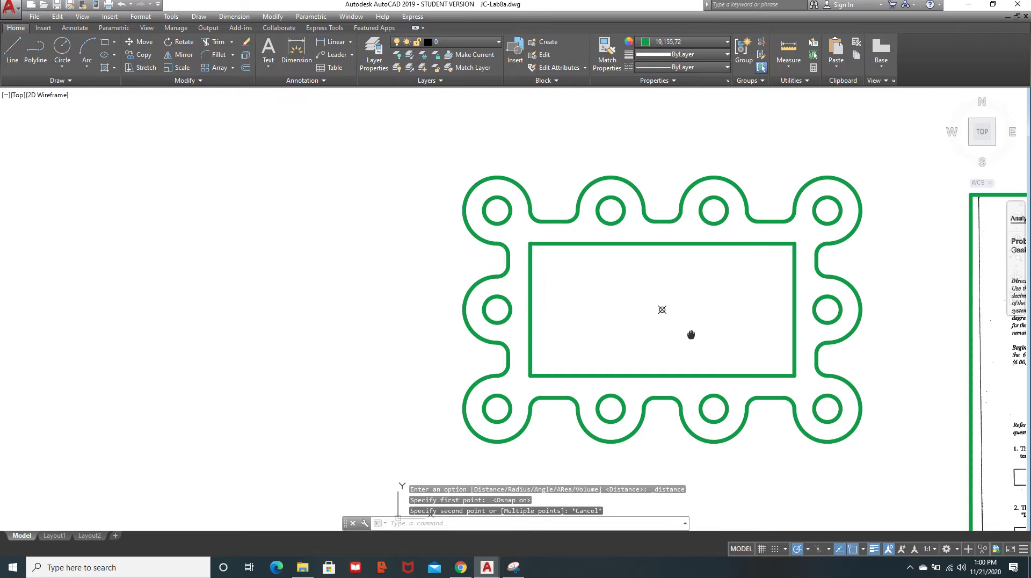
Step: Check the required rectangle center in the directions and identify the coordinates of the center point using the Node snap
middle_drag(690, 335, 519, 321)
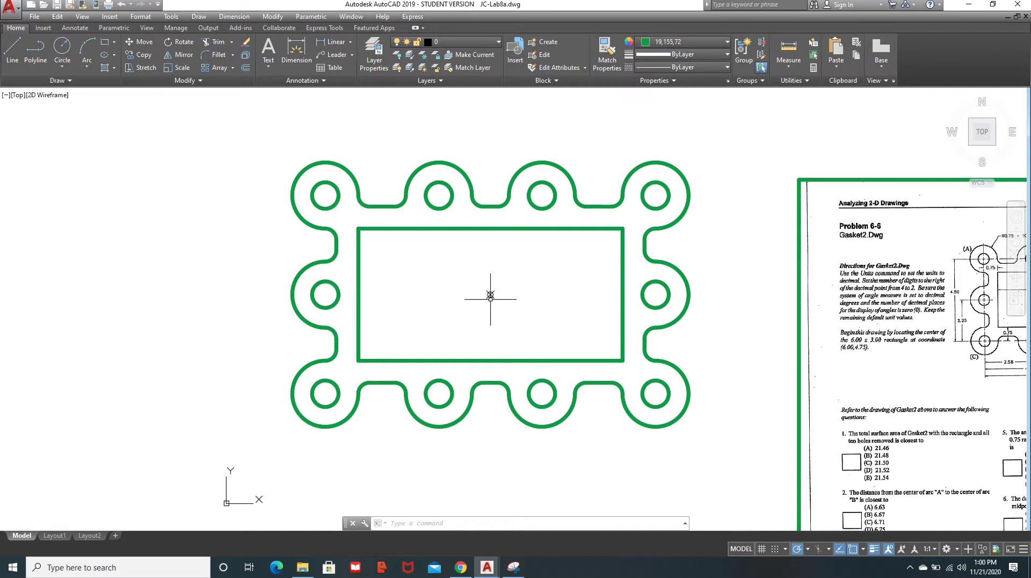
scroll(866, 370, up, 4)
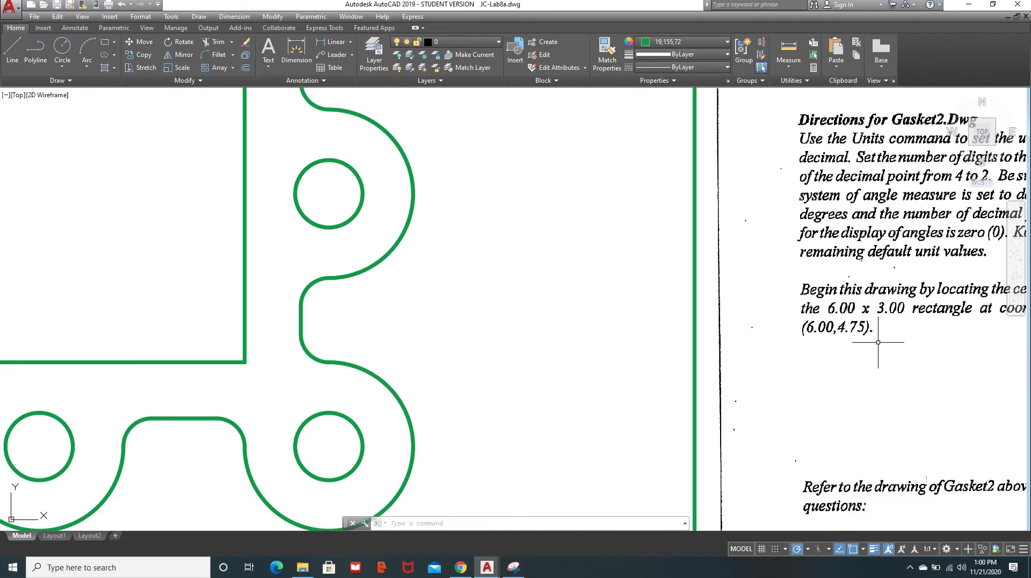
scroll(493, 321, down, 1)
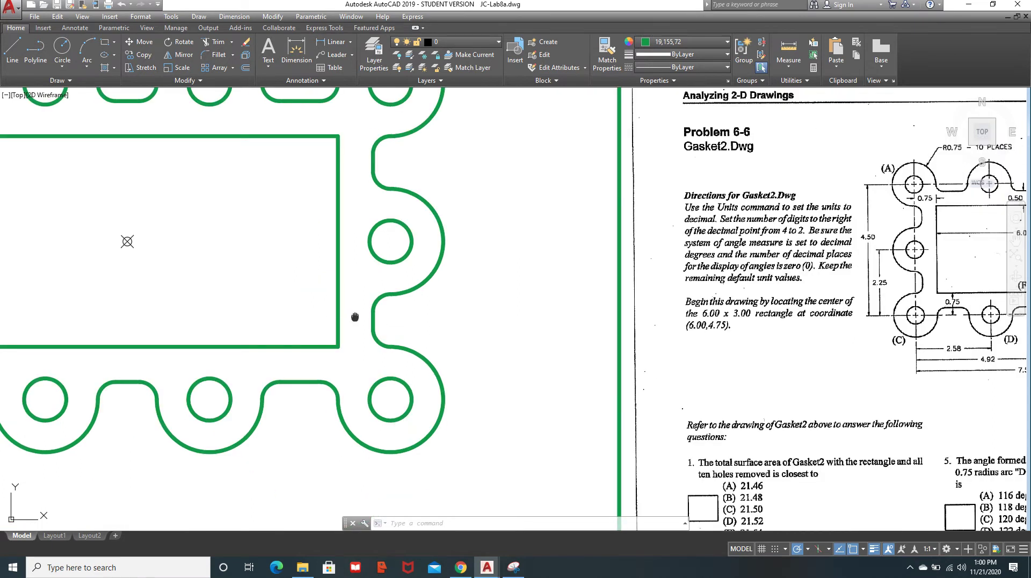
scroll(472, 332, down, 1)
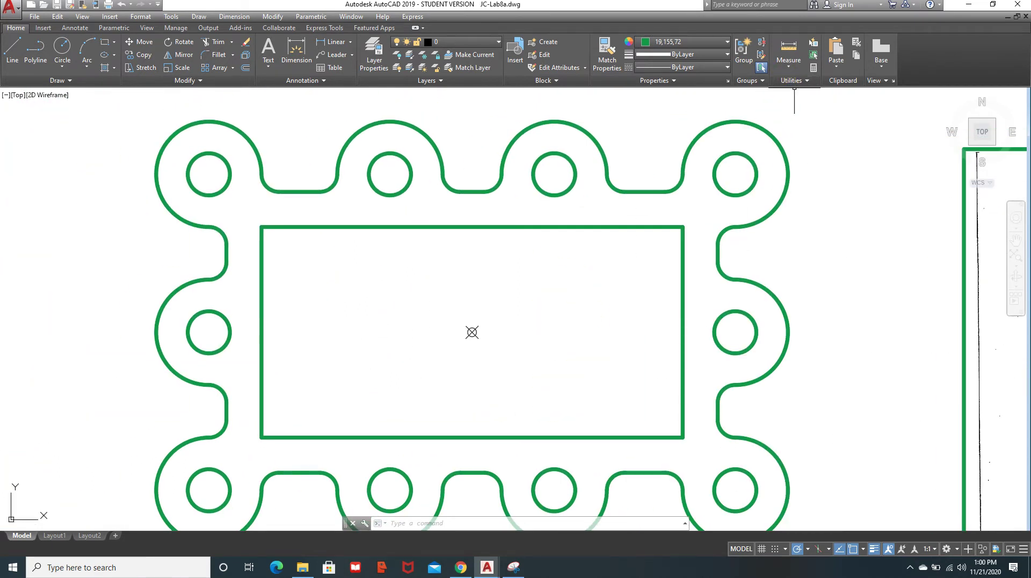
click(790, 68)
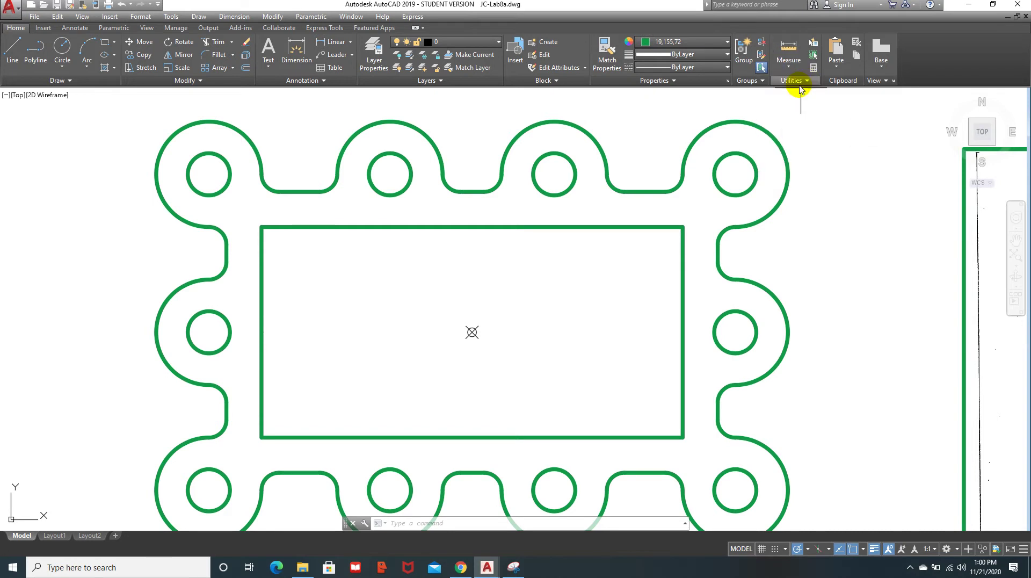
click(799, 83)
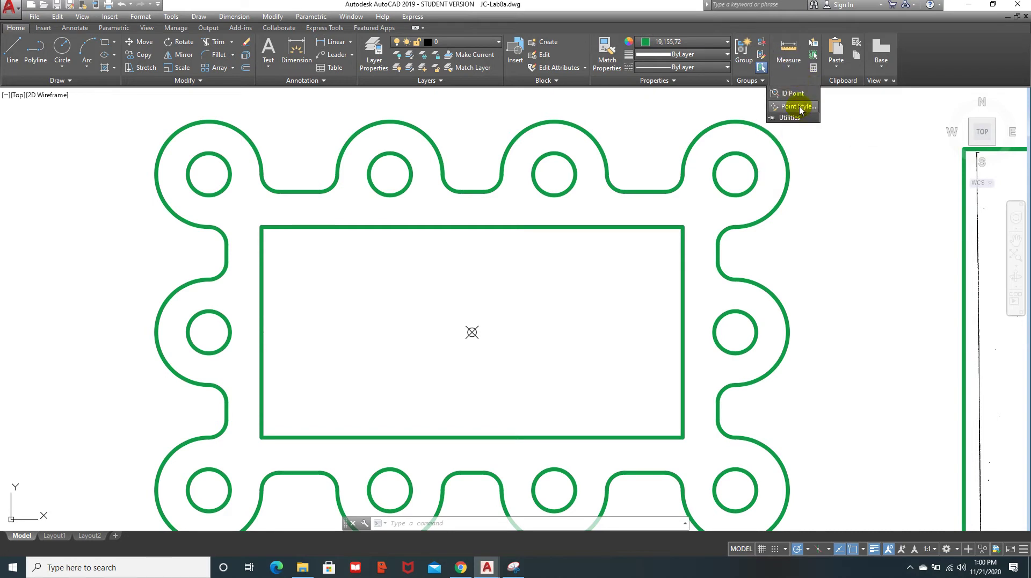
click(790, 93)
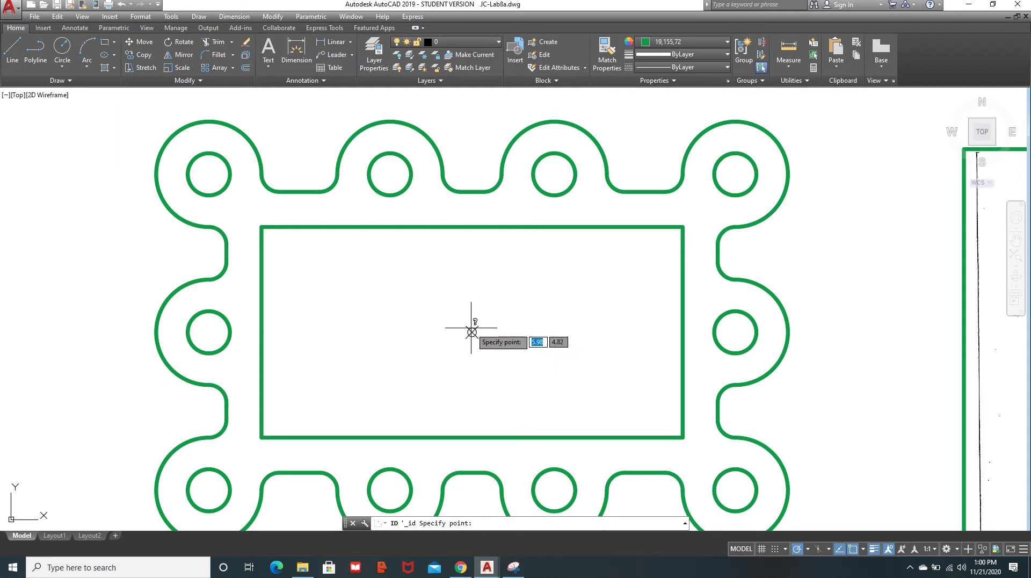
shift+right_click(544, 322)
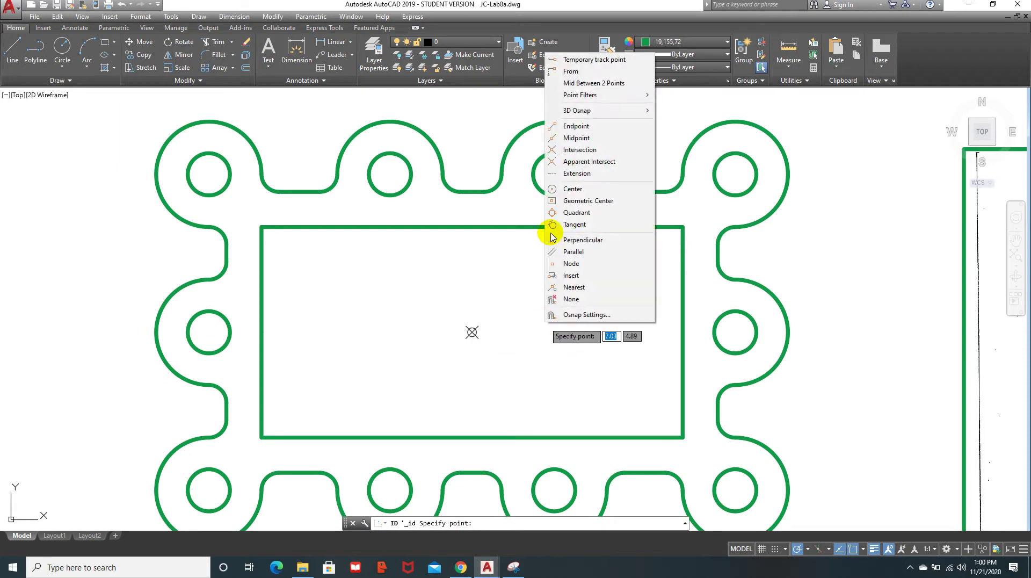
click(580, 266)
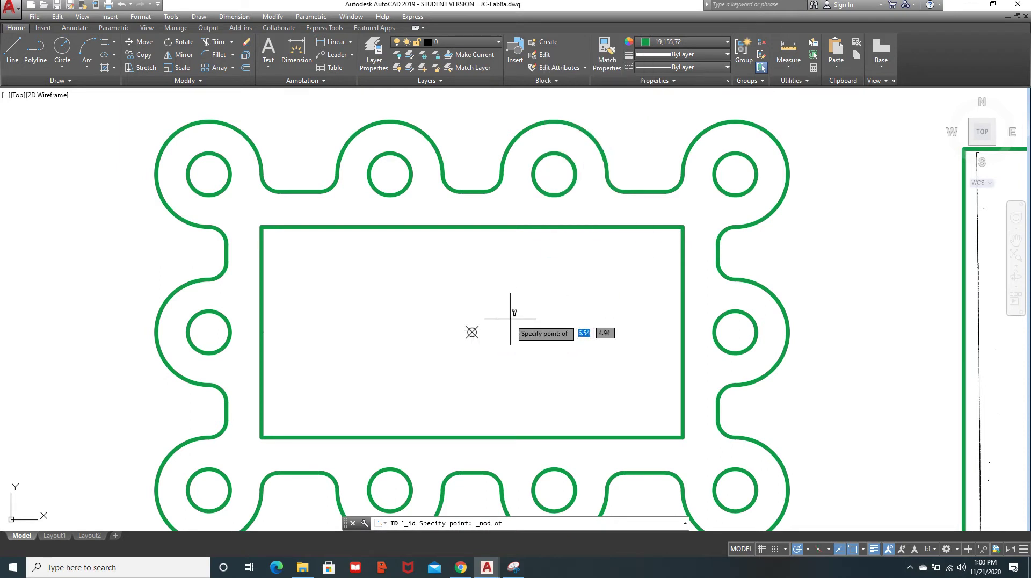
click(472, 332)
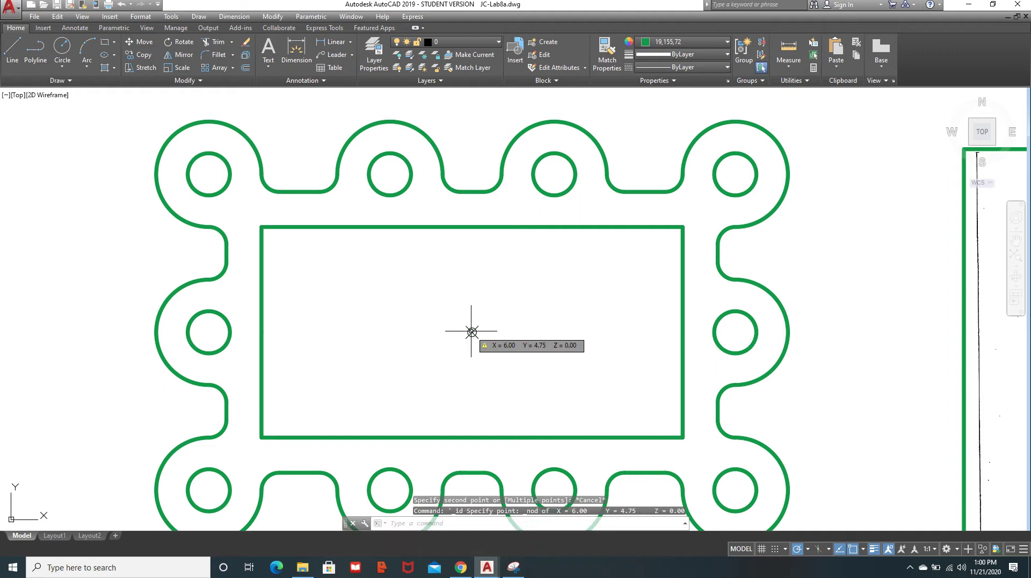
Step: Examine the question list on the problem sheet, focusing on question 1 about the gasket's total surface area
scroll(472, 332, down, 5)
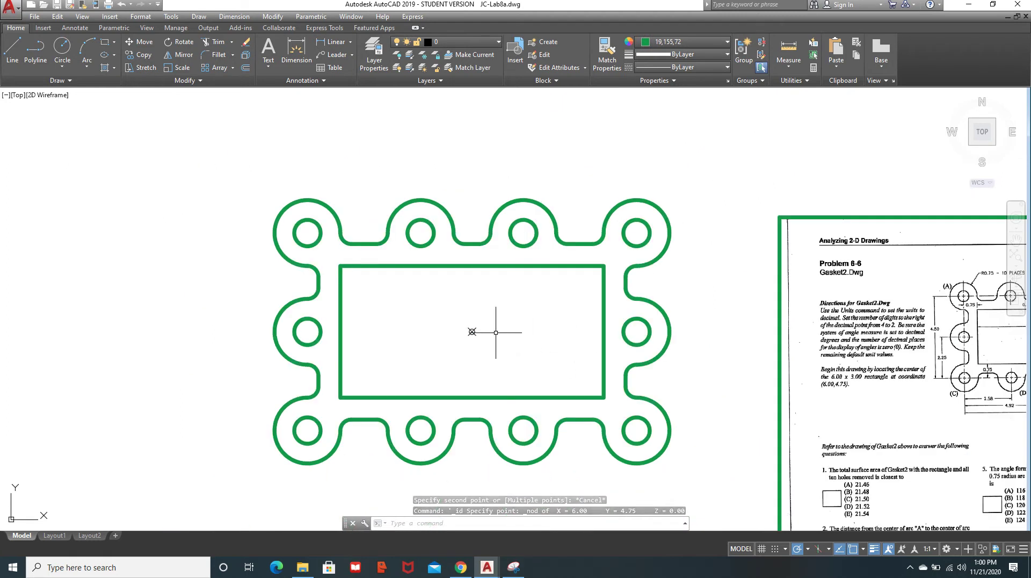
middle_drag(391, 180, 261, 239)
scroll(478, 240, up, 5)
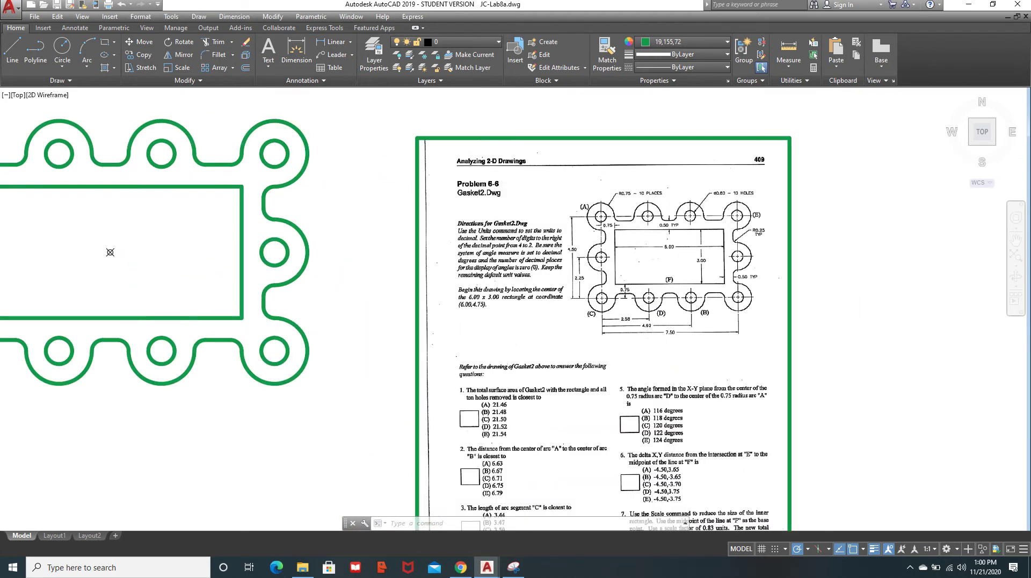
middle_drag(497, 340, 535, 103)
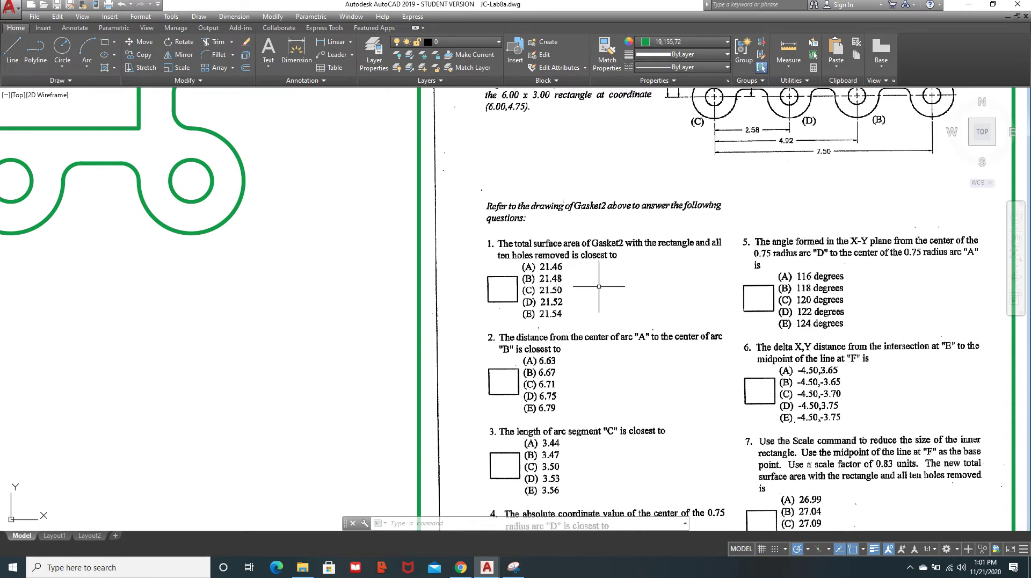
scroll(596, 288, up, 2)
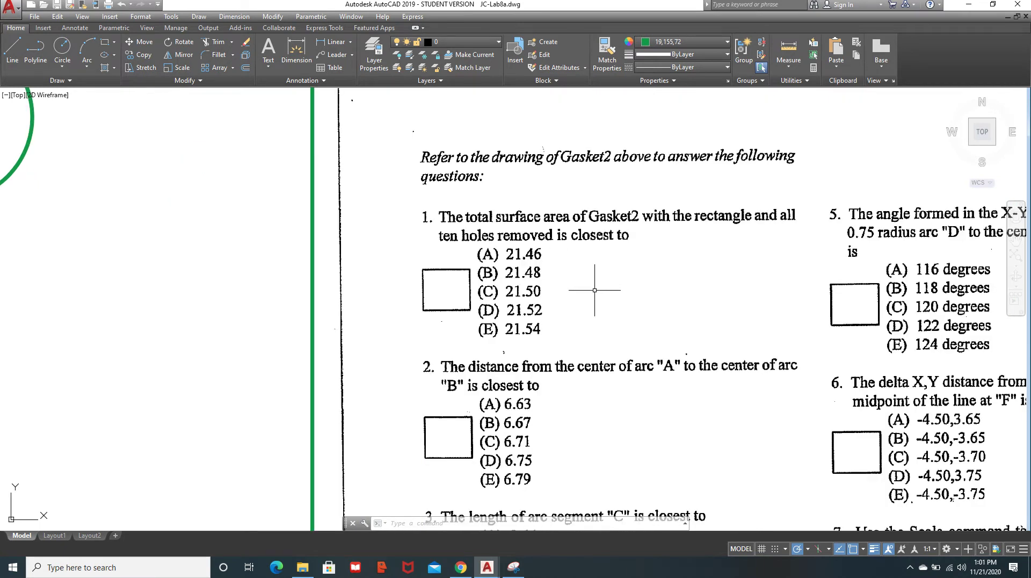
scroll(594, 290, down, 2)
scroll(531, 290, down, 3)
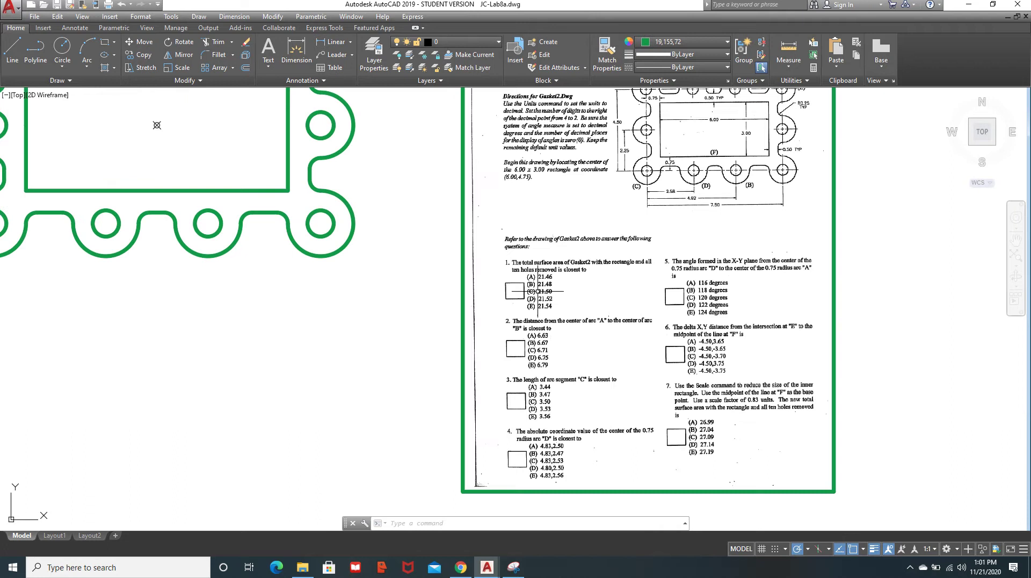
middle_drag(496, 281, 683, 342)
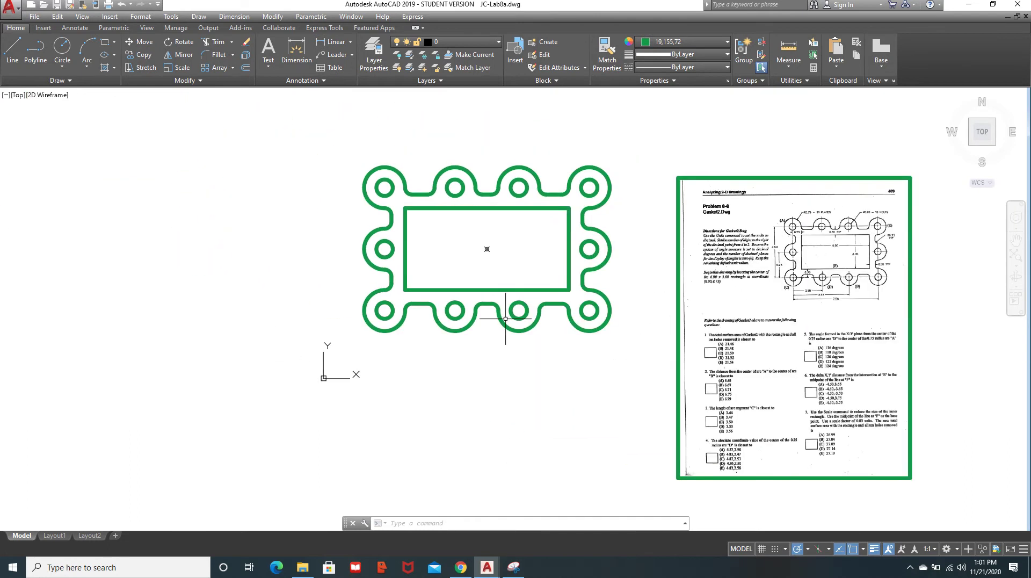
Step: Review the type and precision of length and angle in the Drawing Units settings
text(UNITS)
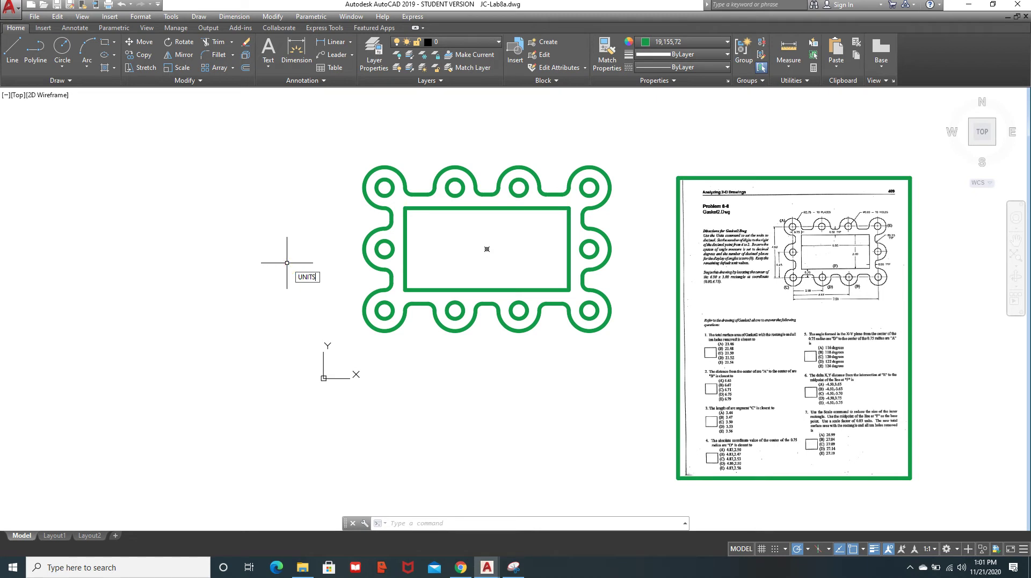
key(Return)
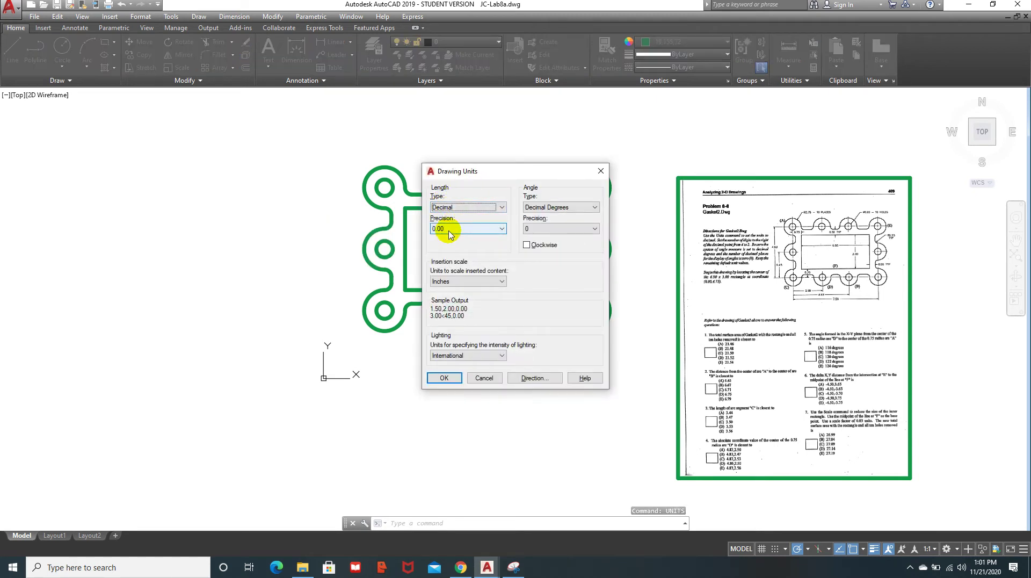
click(443, 377)
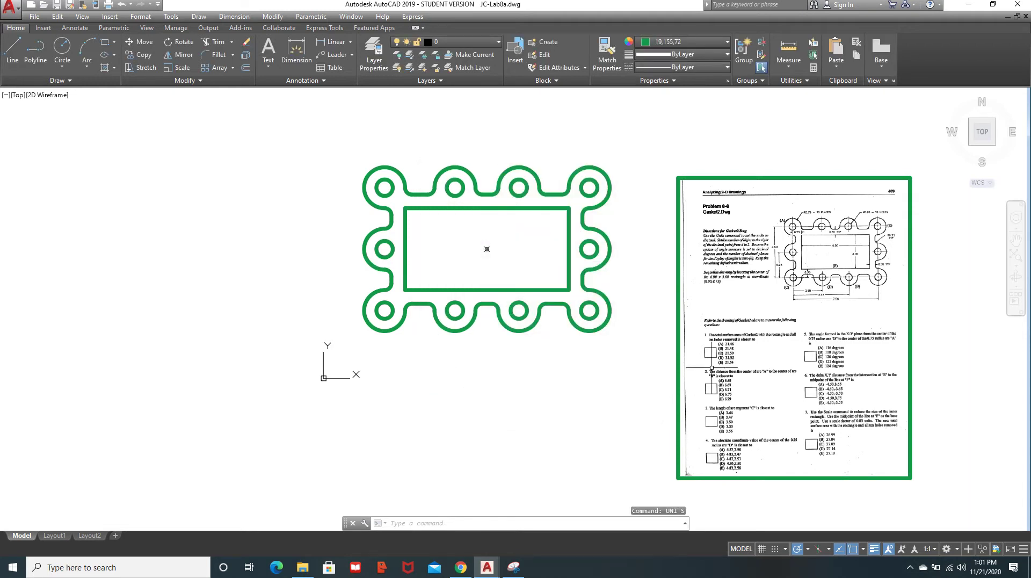
Step: Reread question 1 on the surface area and examine the gasket's outer profile, inner rectangle and holes
scroll(708, 367, up, 6)
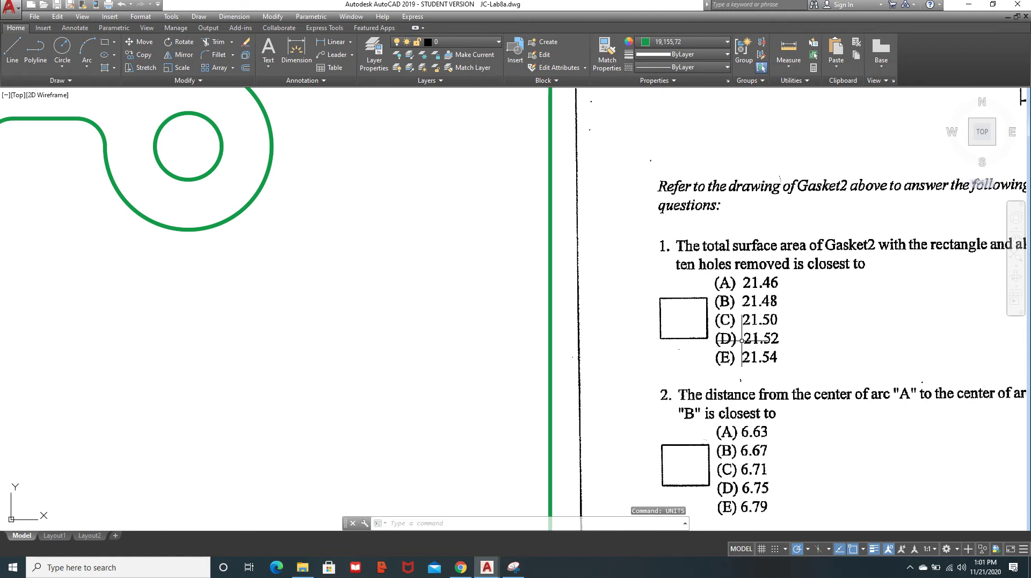
scroll(506, 345, down, 7)
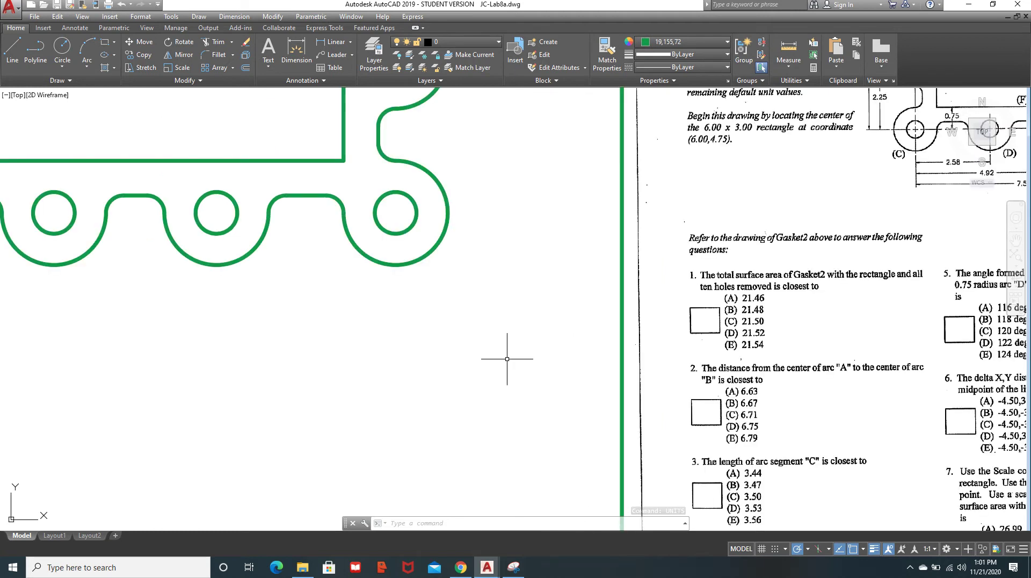
scroll(383, 324, up, 2)
scroll(384, 324, up, 4)
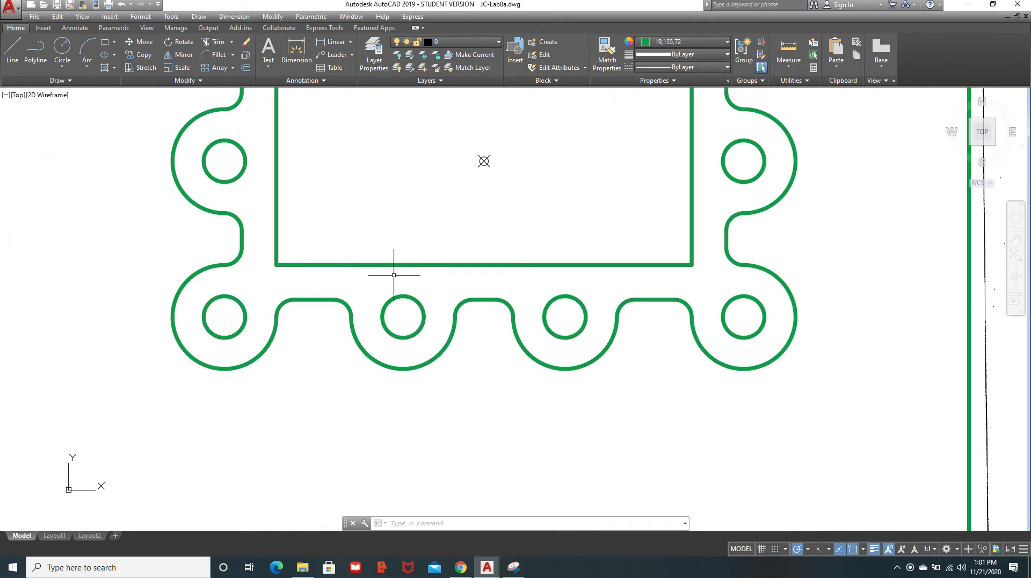
scroll(379, 387, down, 3)
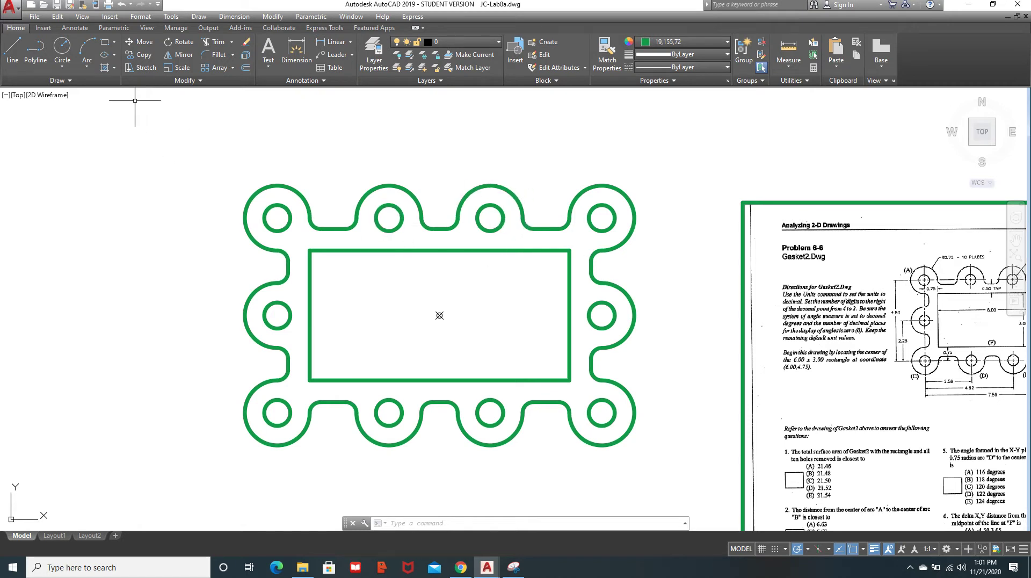
Step: Convert the gasket's outer profile into a single region, running Region on the whole gasket drawing
click(69, 81)
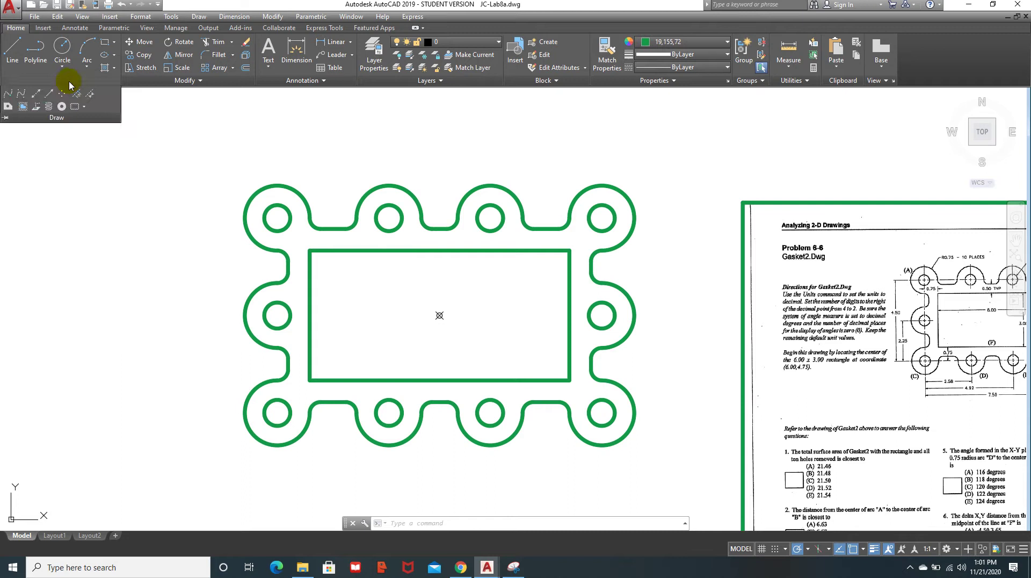
click(8, 109)
click(179, 145)
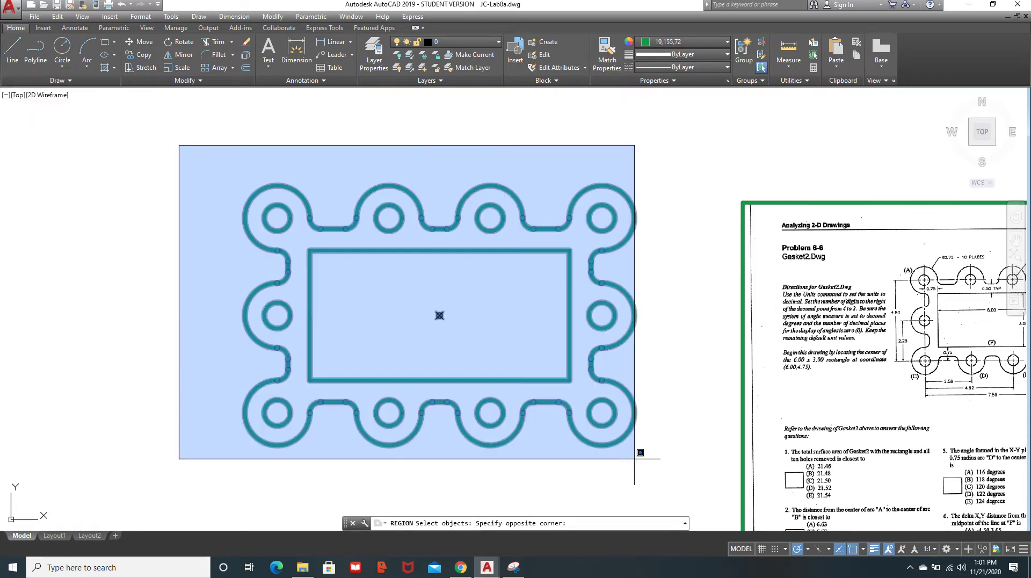
click(687, 479)
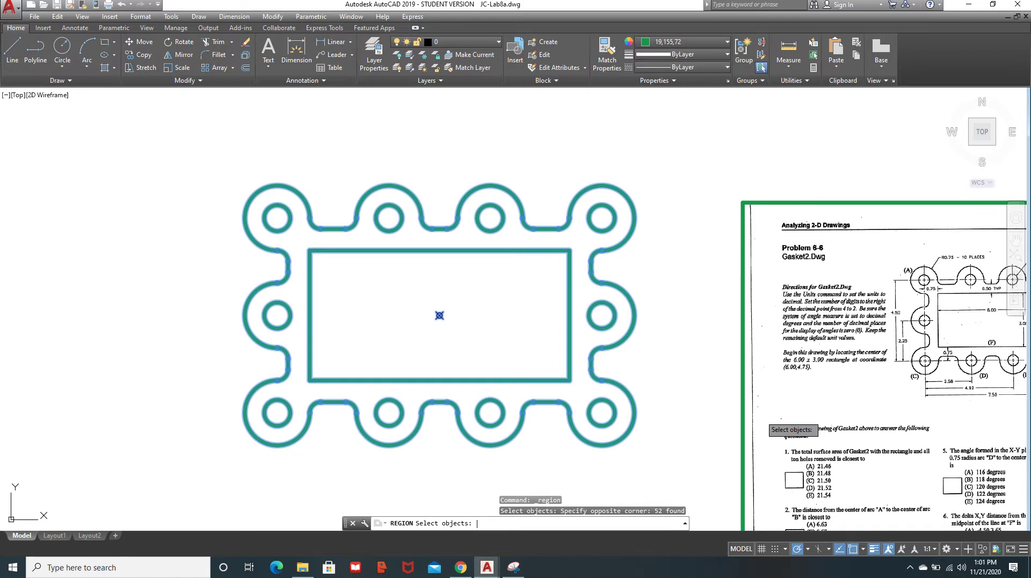
key(Return)
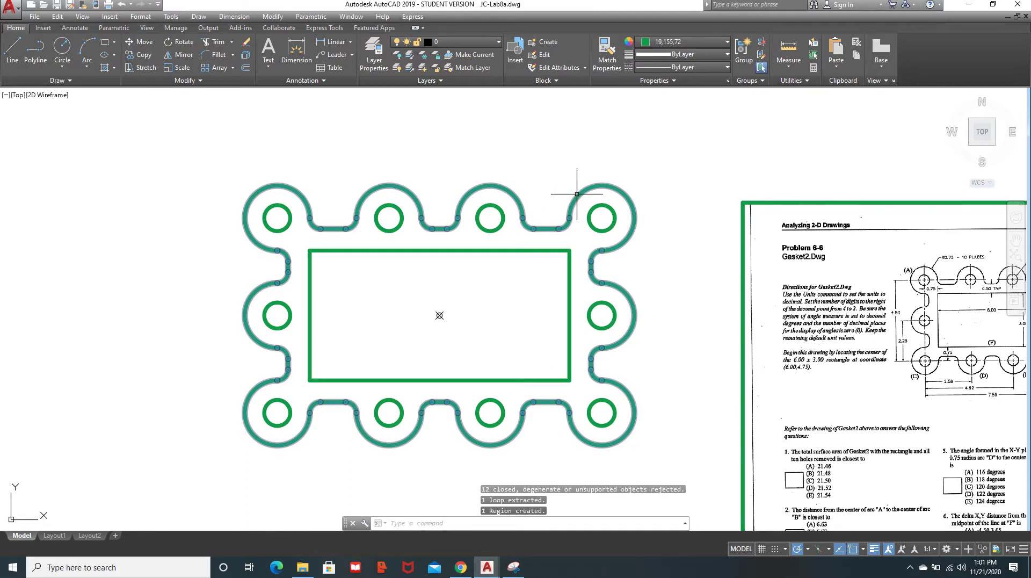
mouse_move(577, 194)
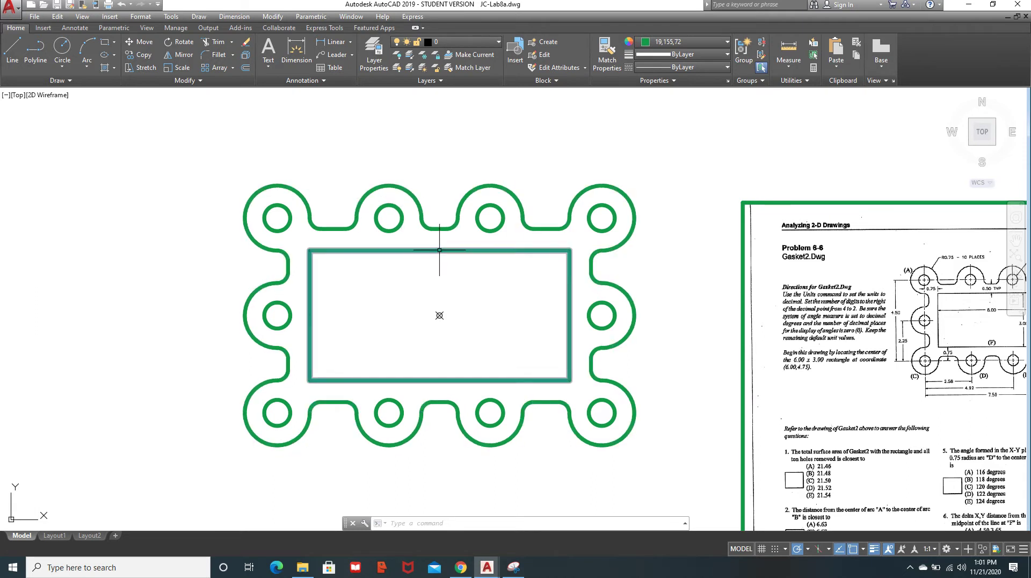
Step: Measure the area in Add area mode by object, adding the gasket's outer profile region
scroll(439, 250, down, 3)
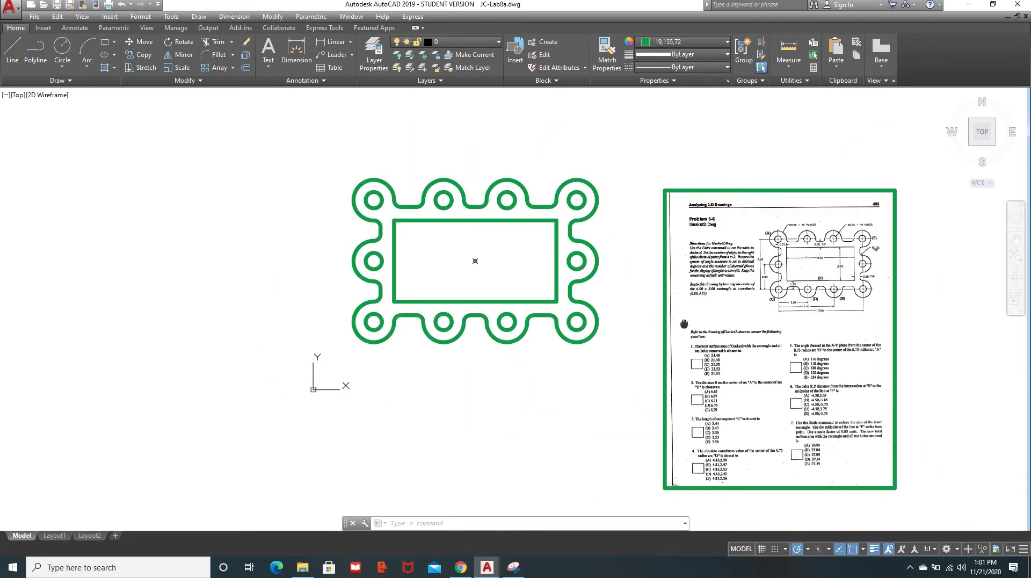
middle_drag(511, 286, 538, 326)
scroll(538, 326, up, 2)
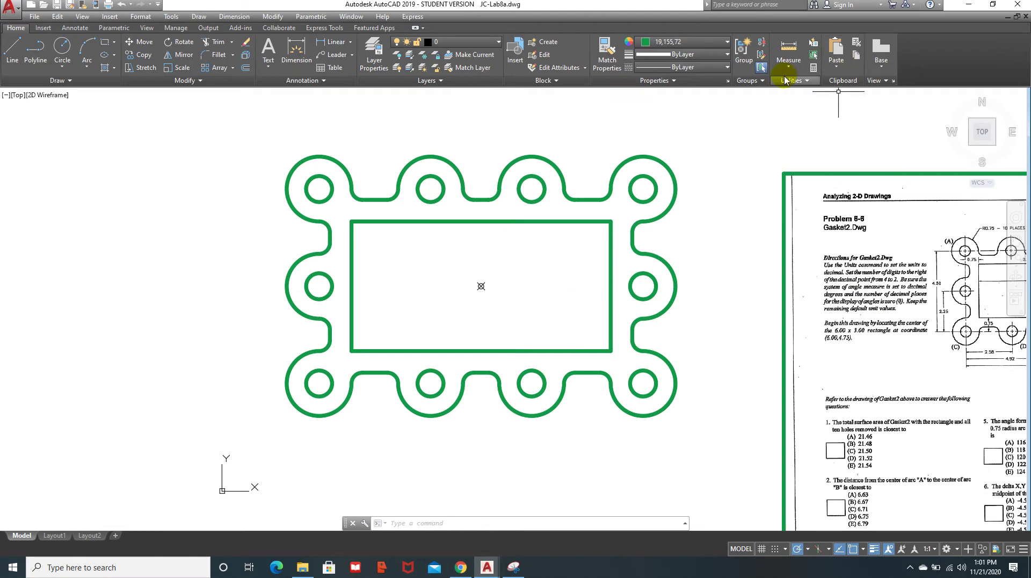
click(786, 69)
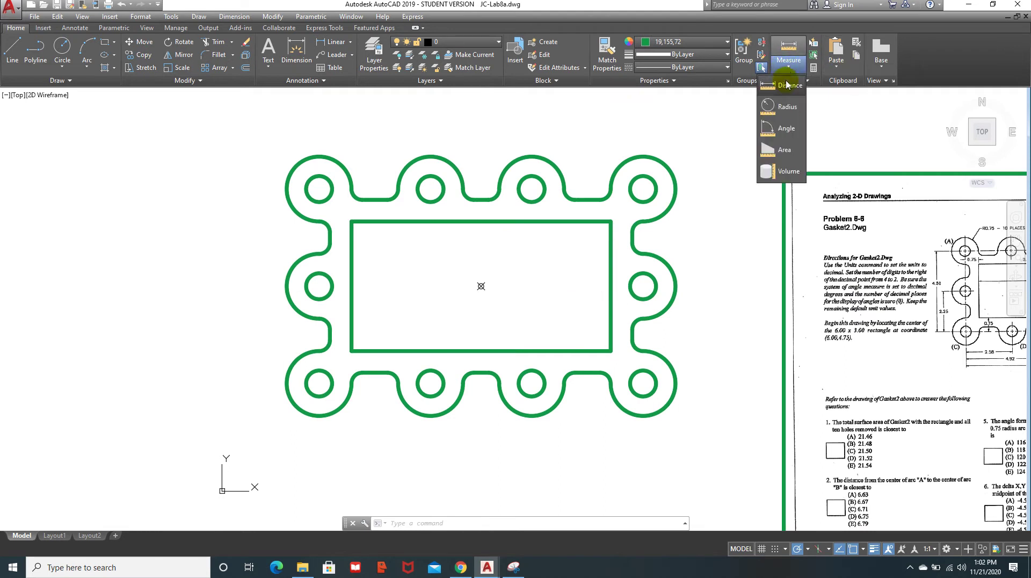
click(784, 150)
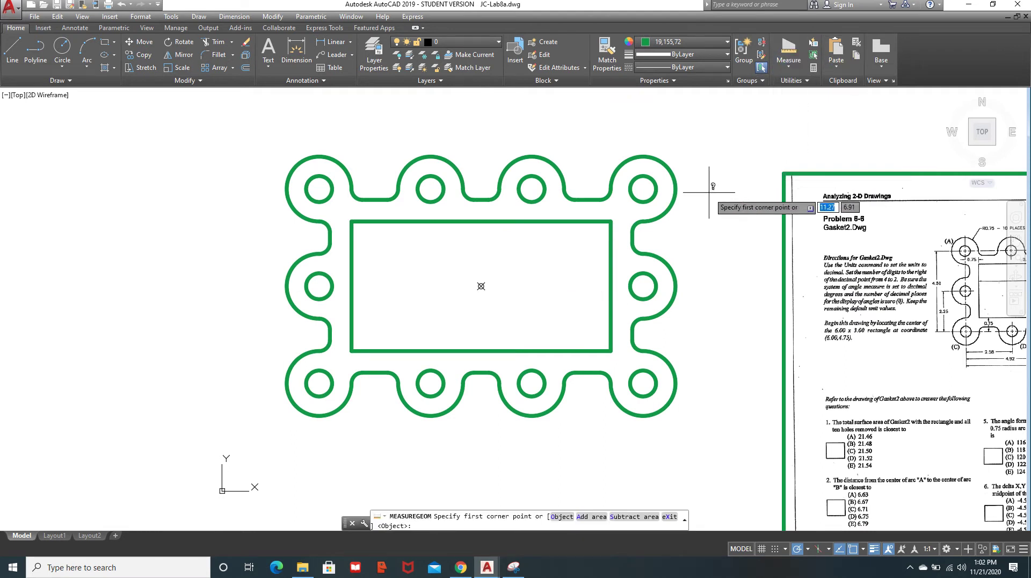
key(Down)
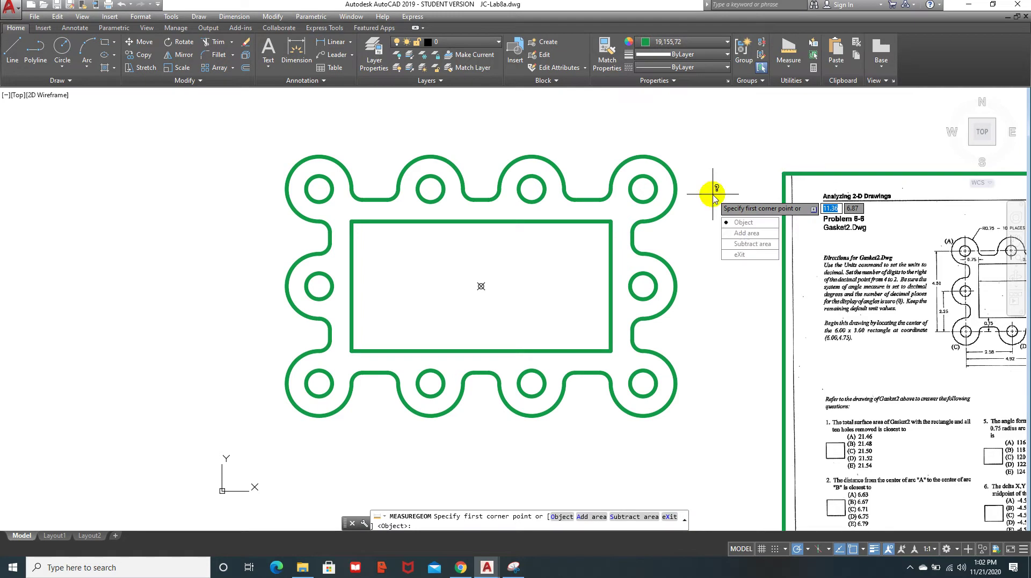
click(744, 234)
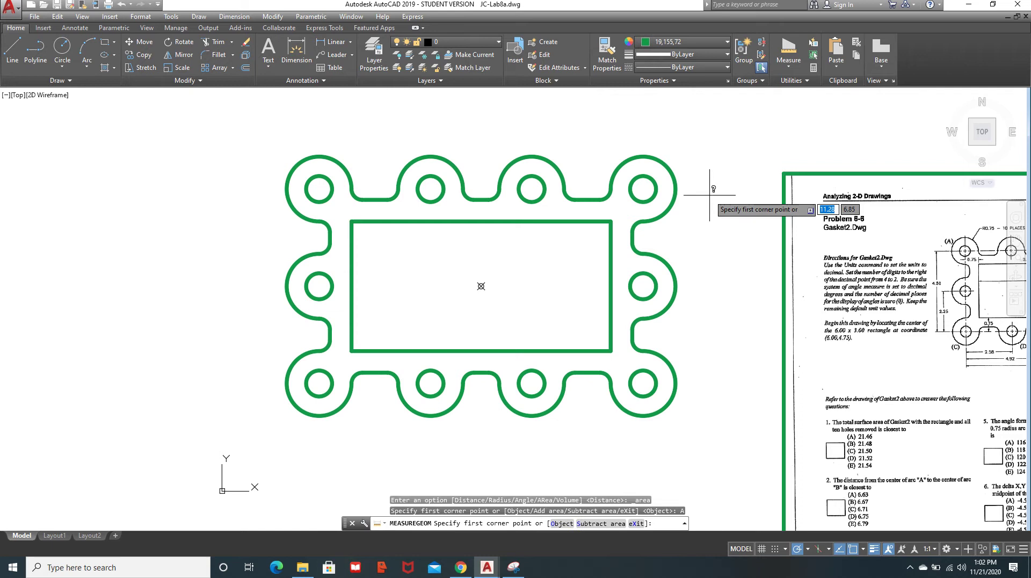
key(Down)
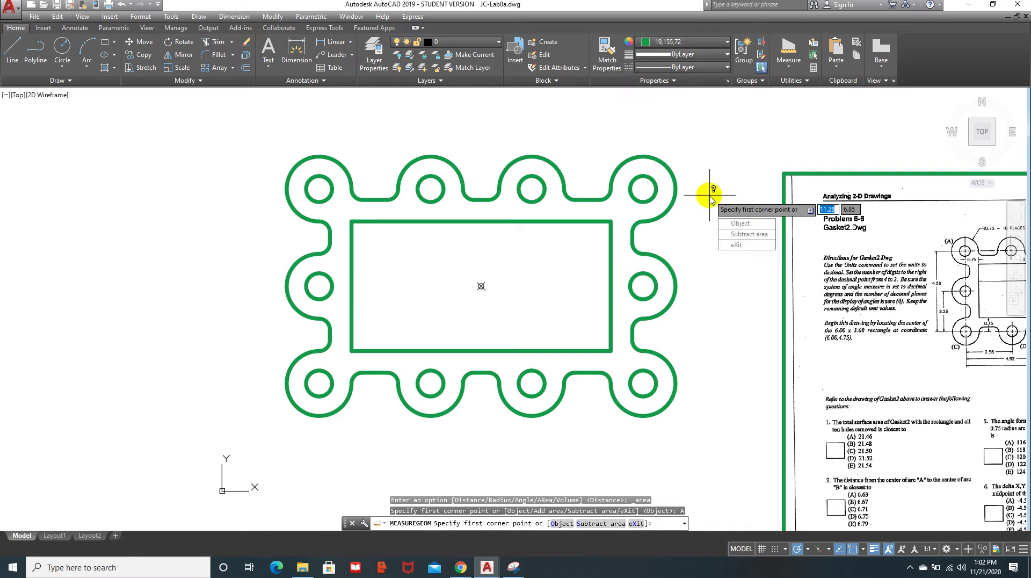
click(730, 224)
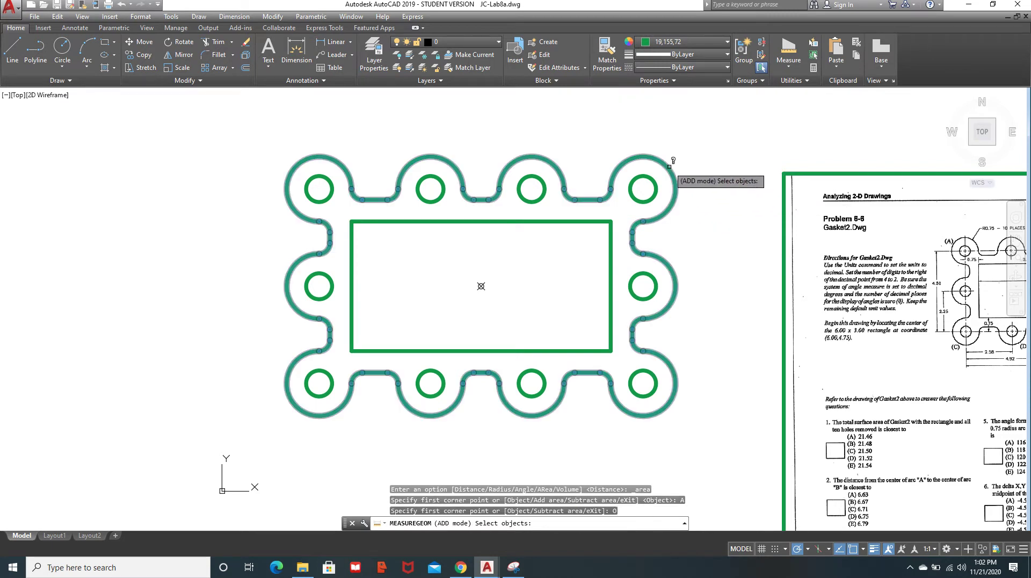
click(669, 167)
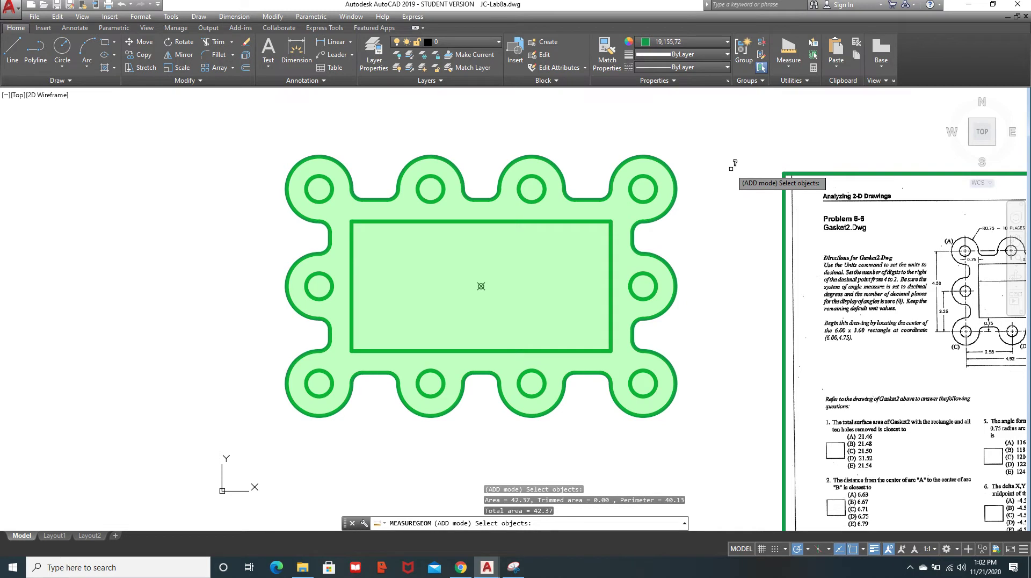
key(Return)
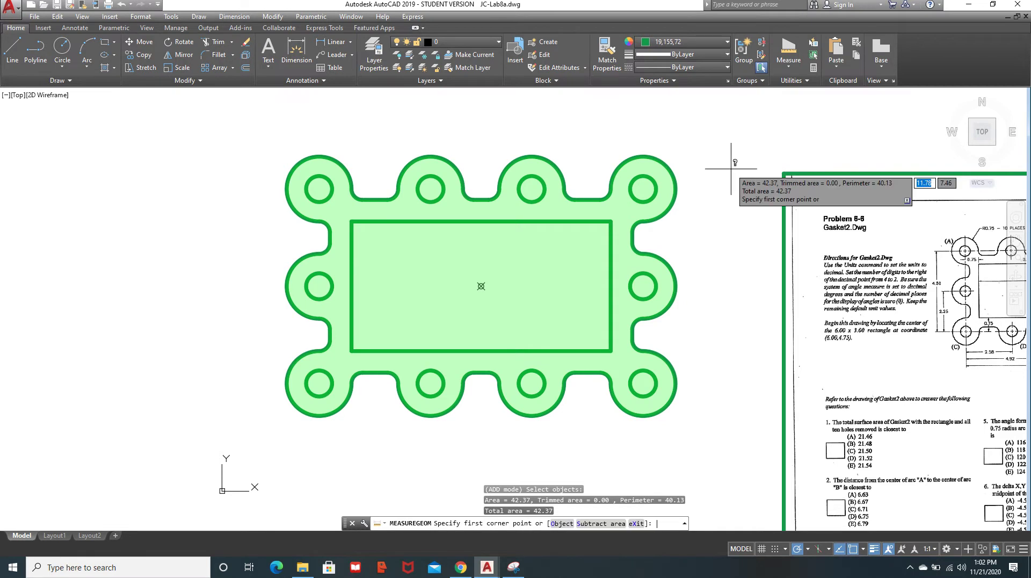
Step: Subtract all ten holes by object from the running area measurement
key(Down)
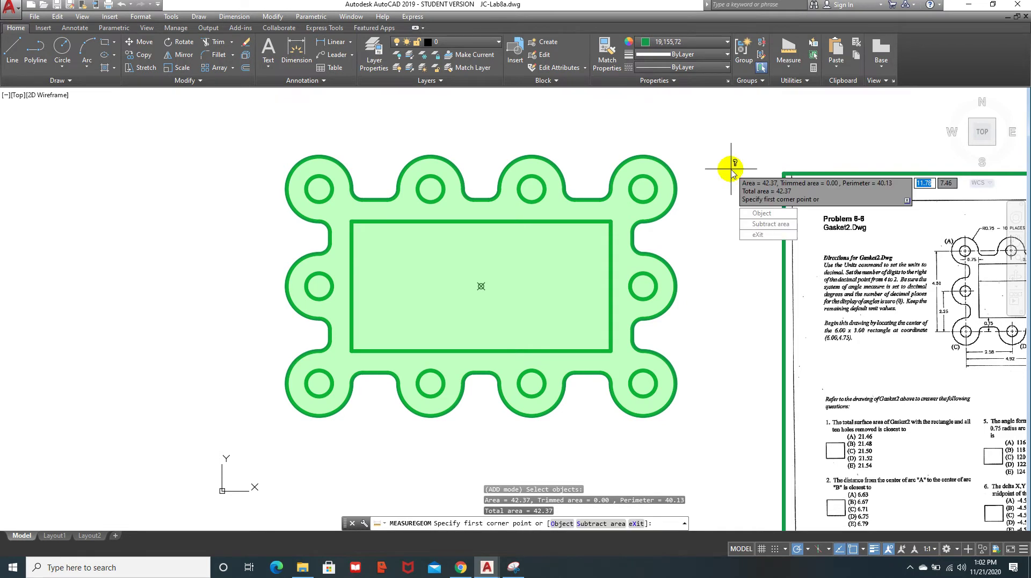
click(776, 224)
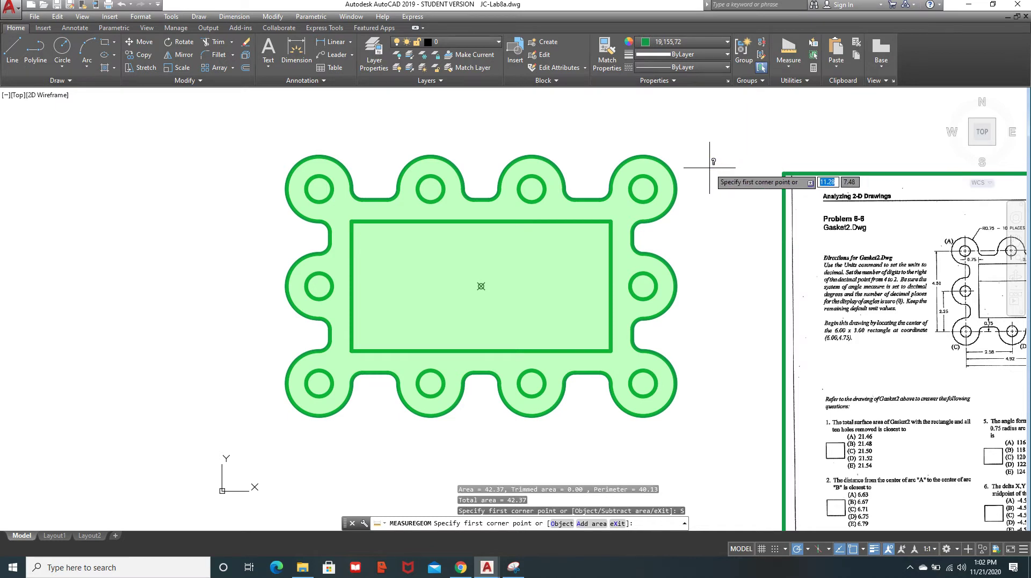
key(Down)
click(732, 196)
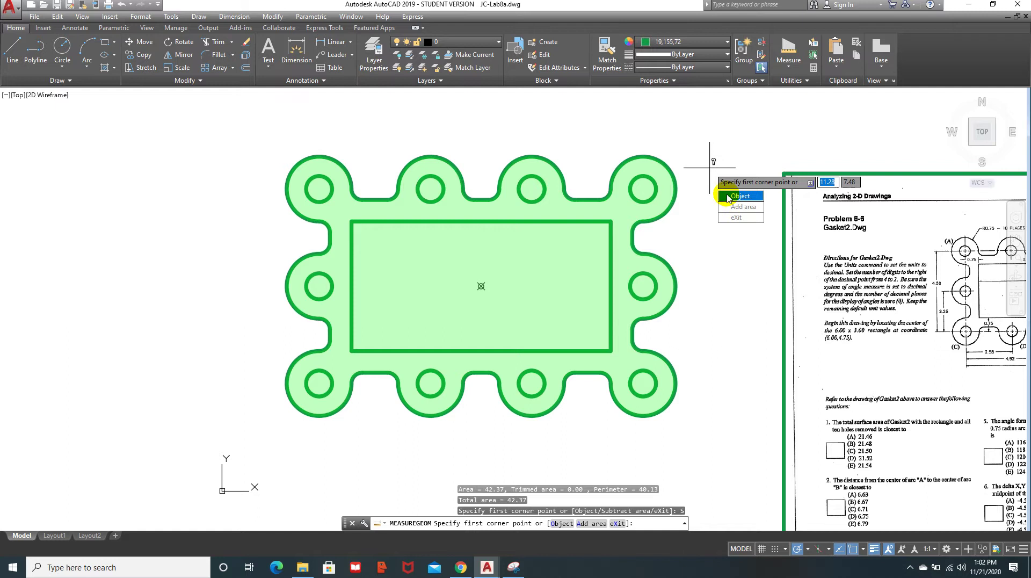
click(652, 181)
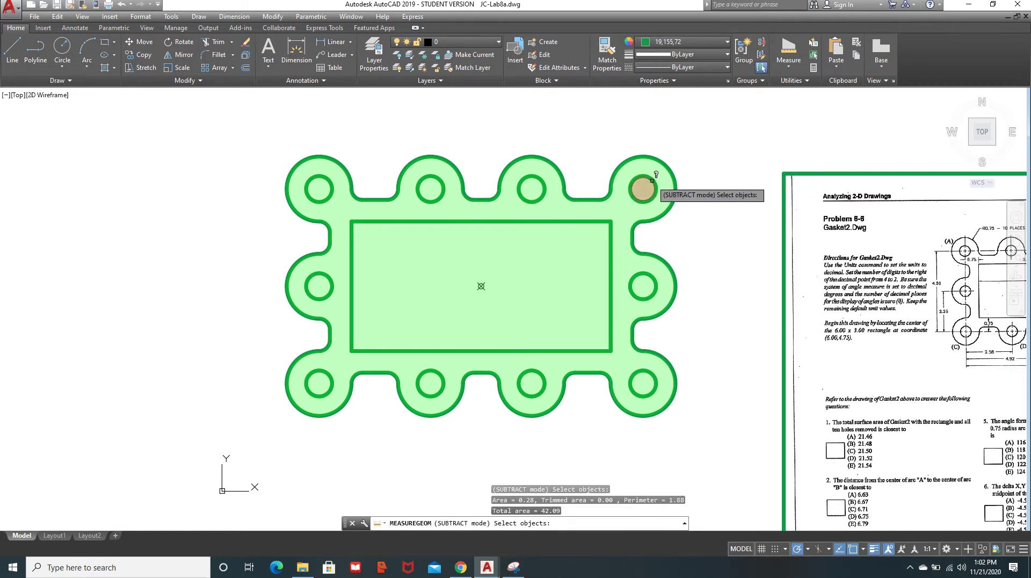
click(545, 190)
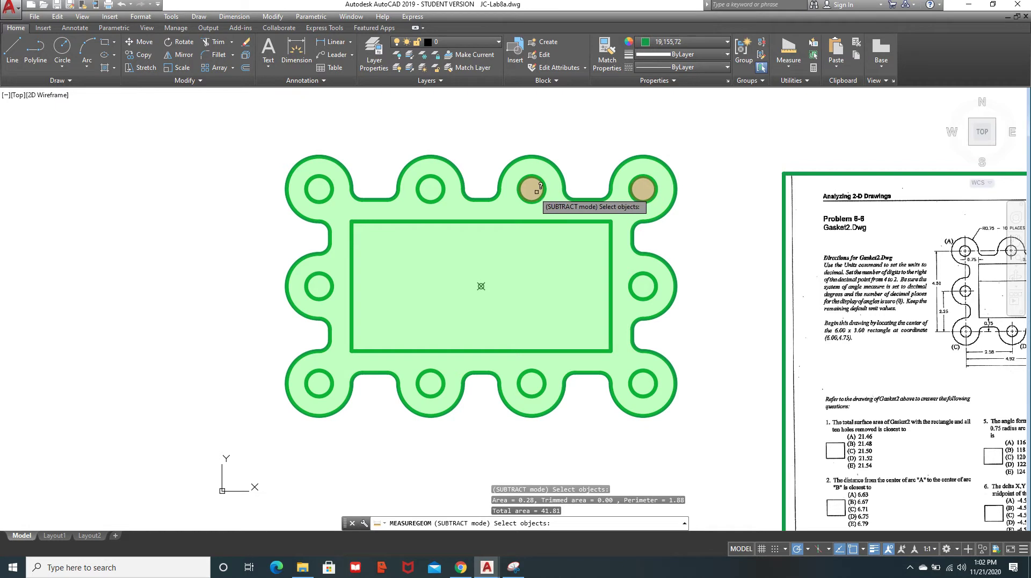
click(438, 196)
click(324, 197)
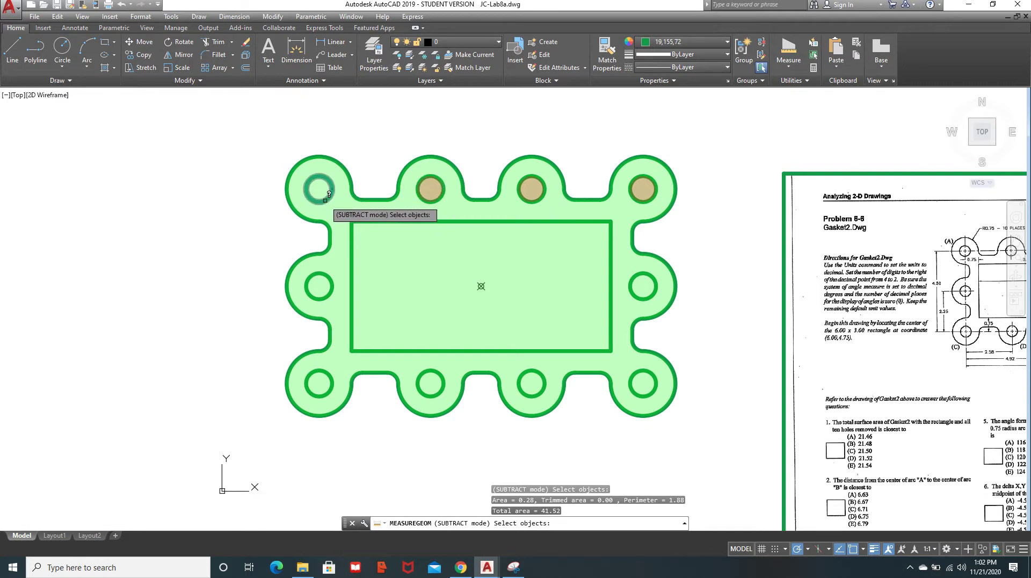
click(330, 277)
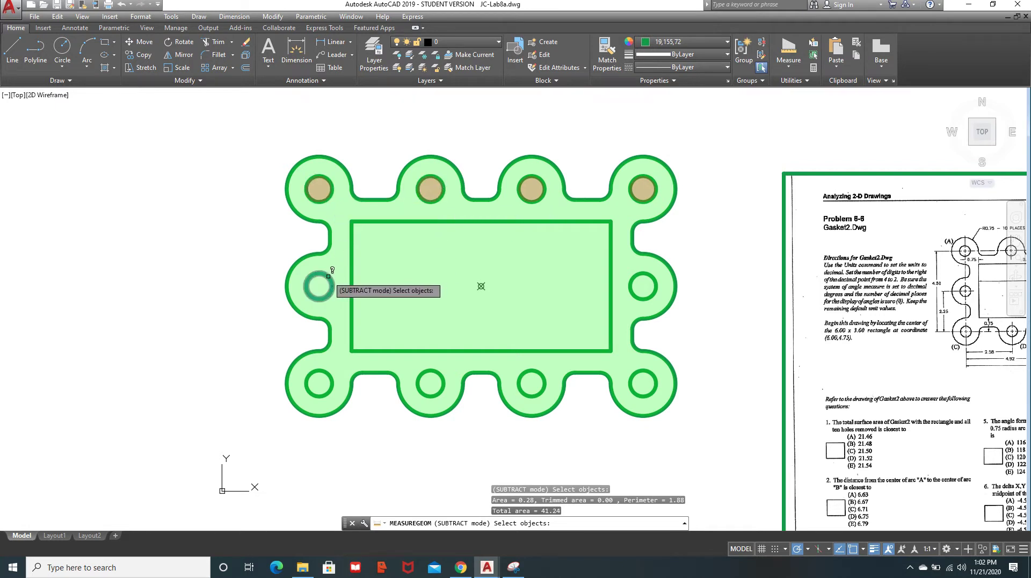
click(328, 374)
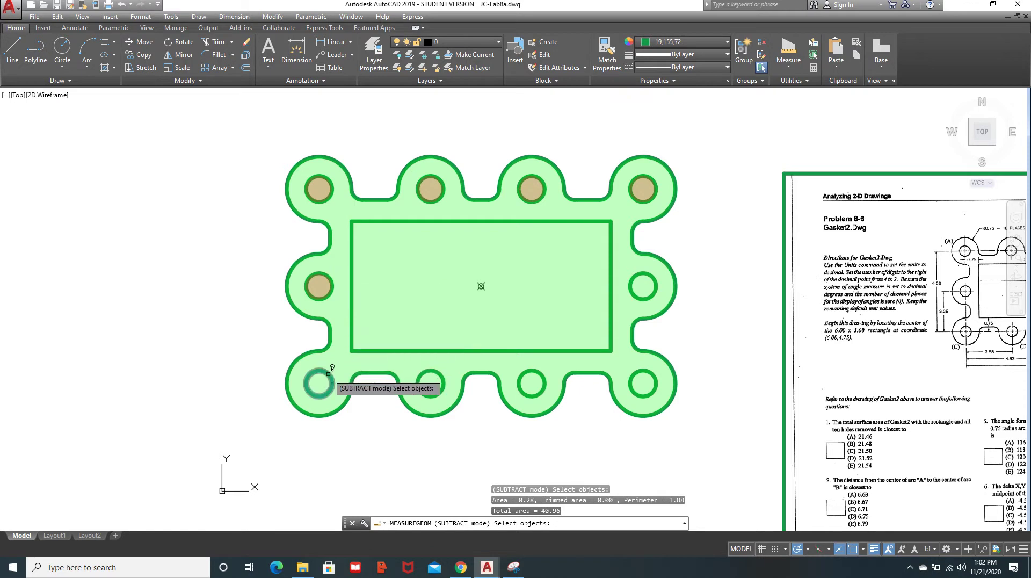
click(421, 382)
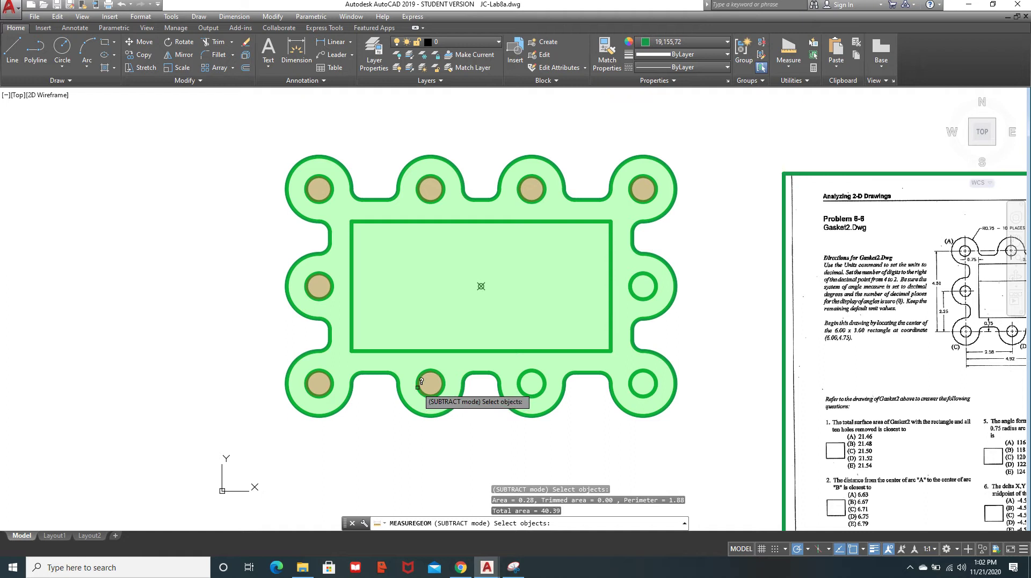
click(535, 389)
click(633, 388)
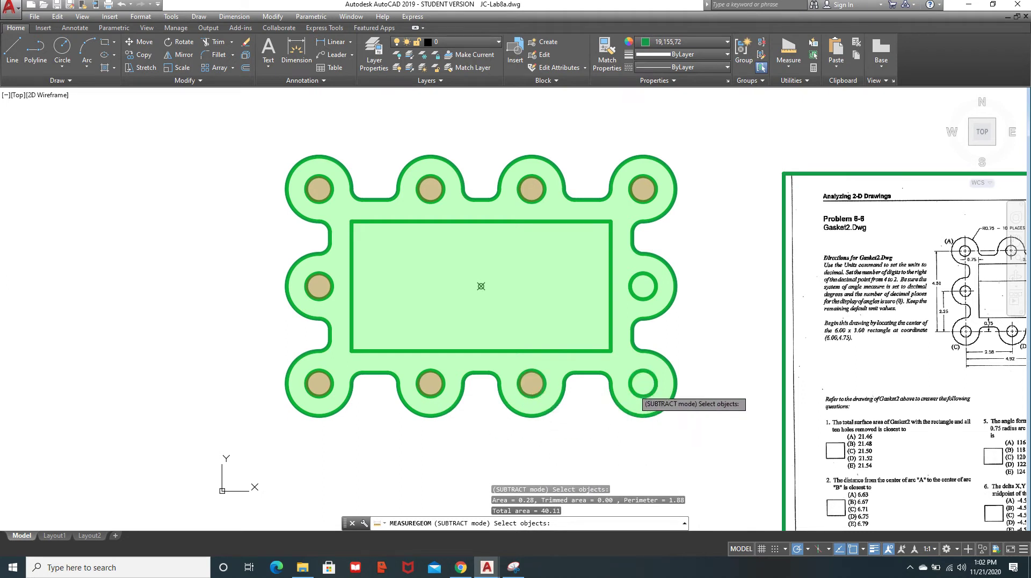
click(631, 287)
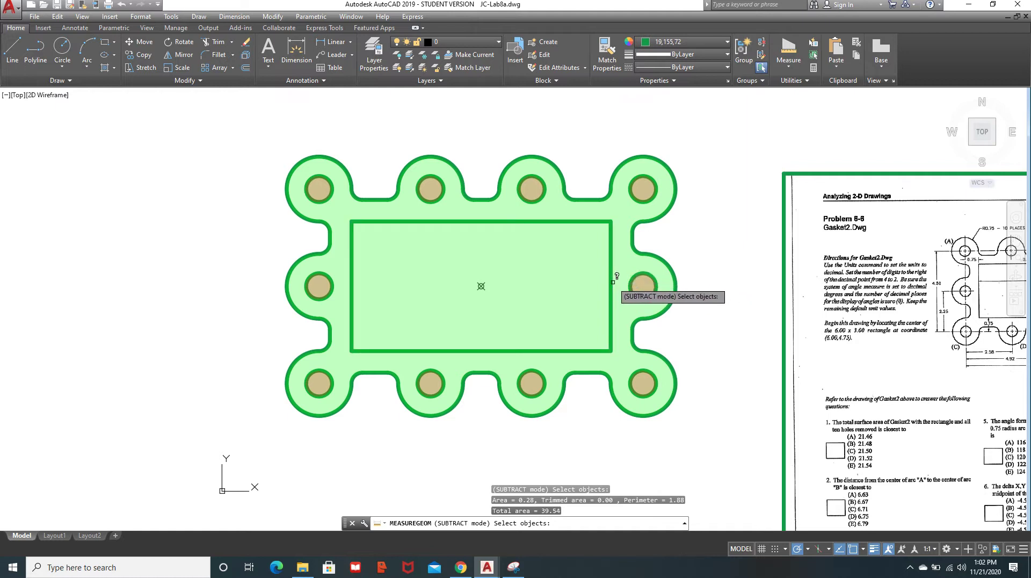
Step: Subtract the inner rectangle from the measured area, compare the total with question 1's answer choices, and end the measurement
click(612, 282)
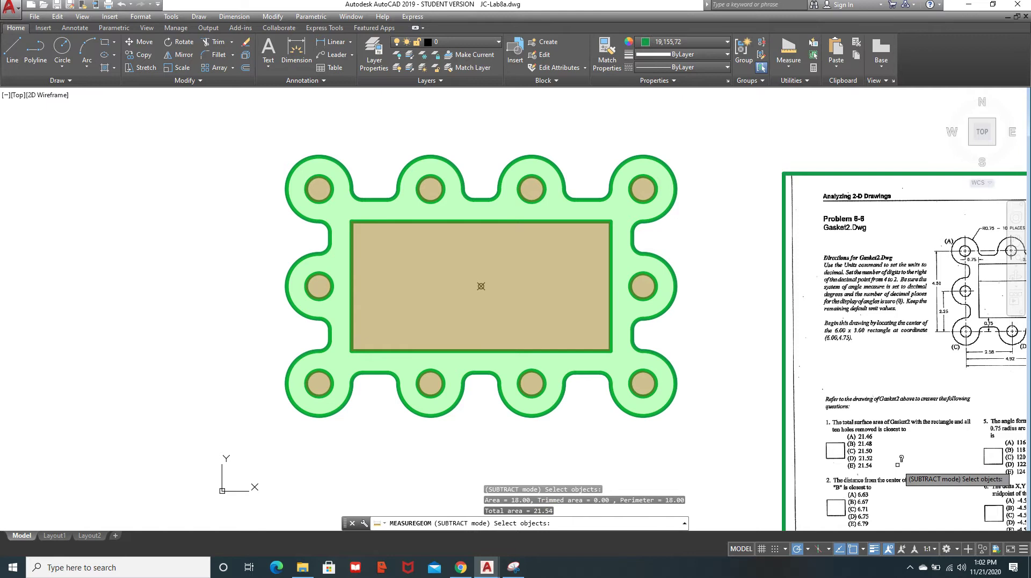
scroll(901, 461, up, 7)
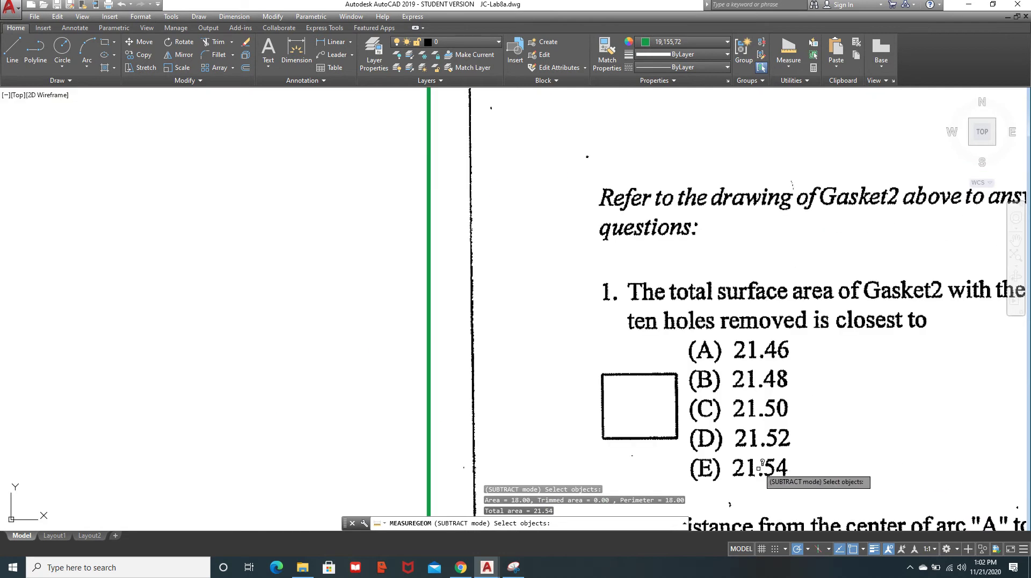
scroll(806, 379, down, 4)
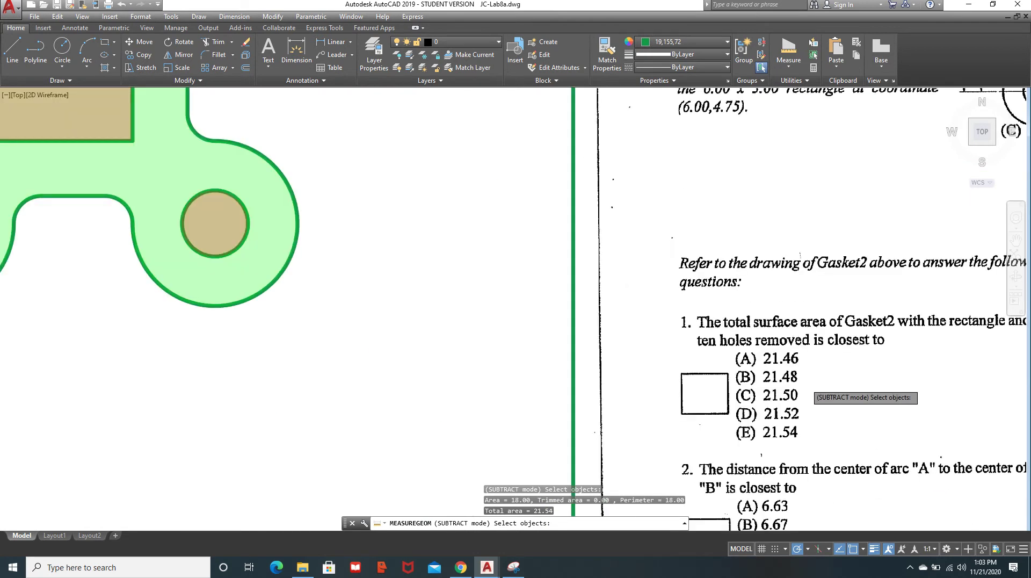
scroll(537, 350, down, 3)
middle_drag(537, 350, 635, 291)
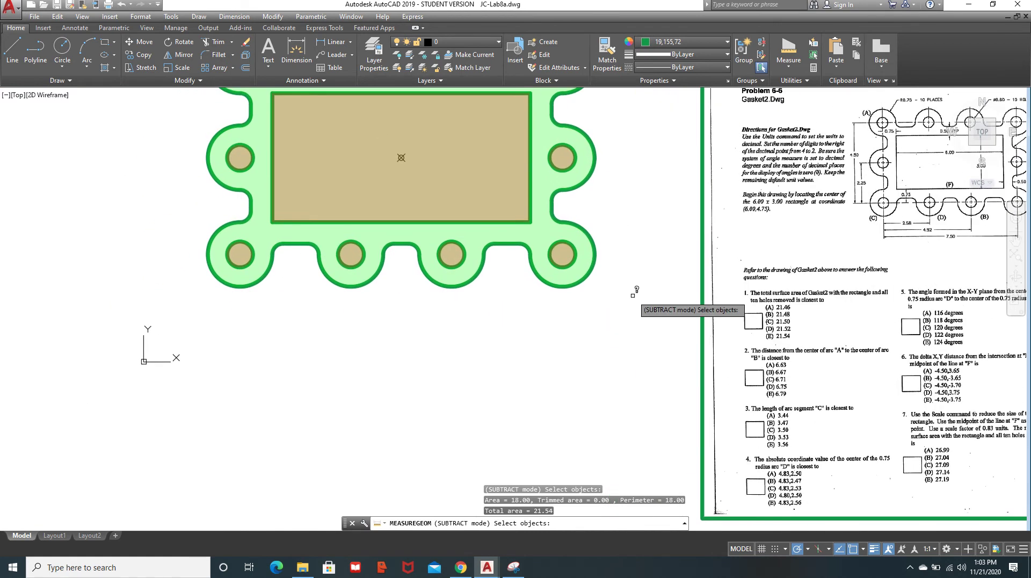
key(Return)
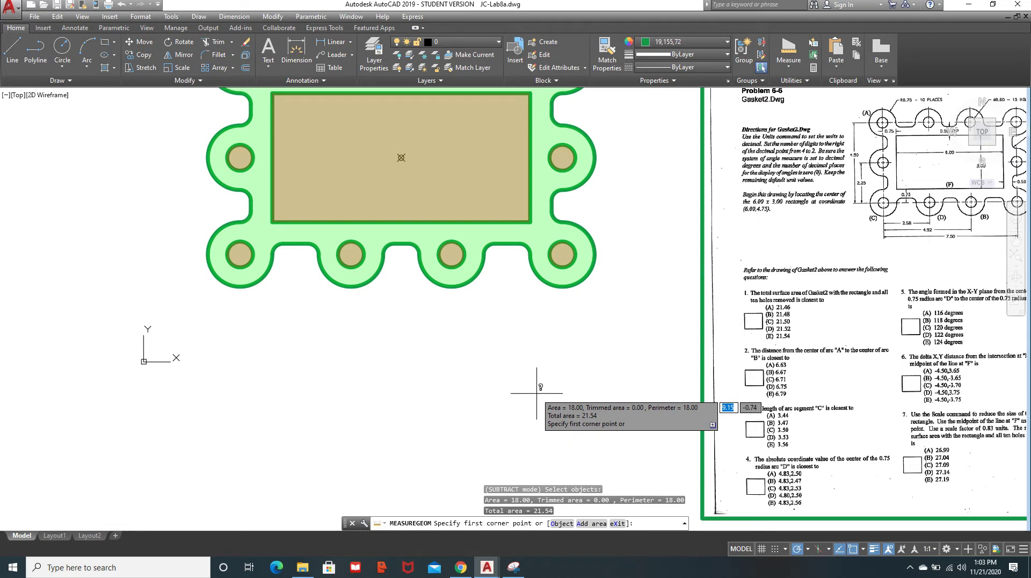
key(XF86AudioRaiseVolume)
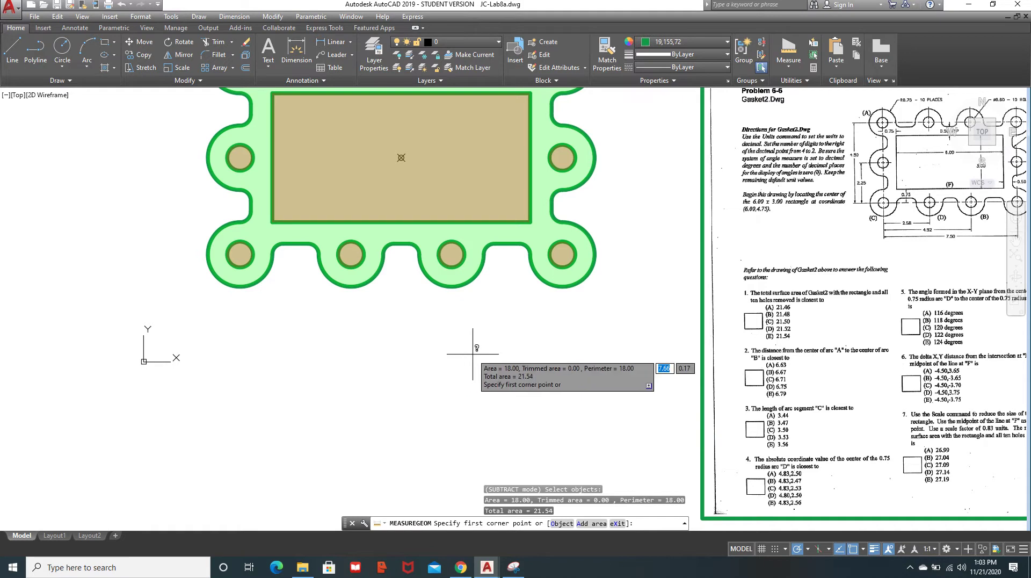
key(Escape)
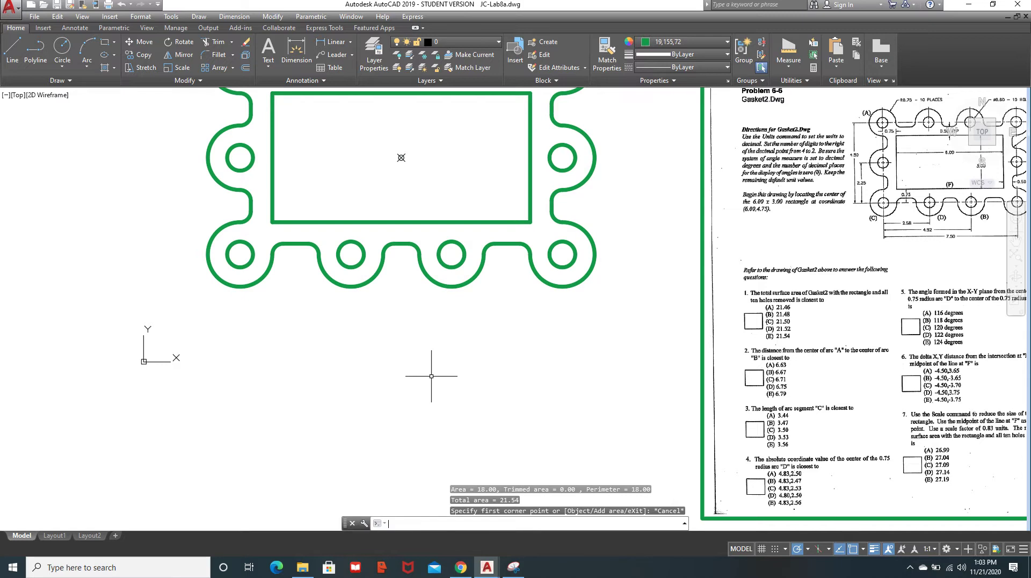
Step: Copy the final total area line from the command history
key(F2)
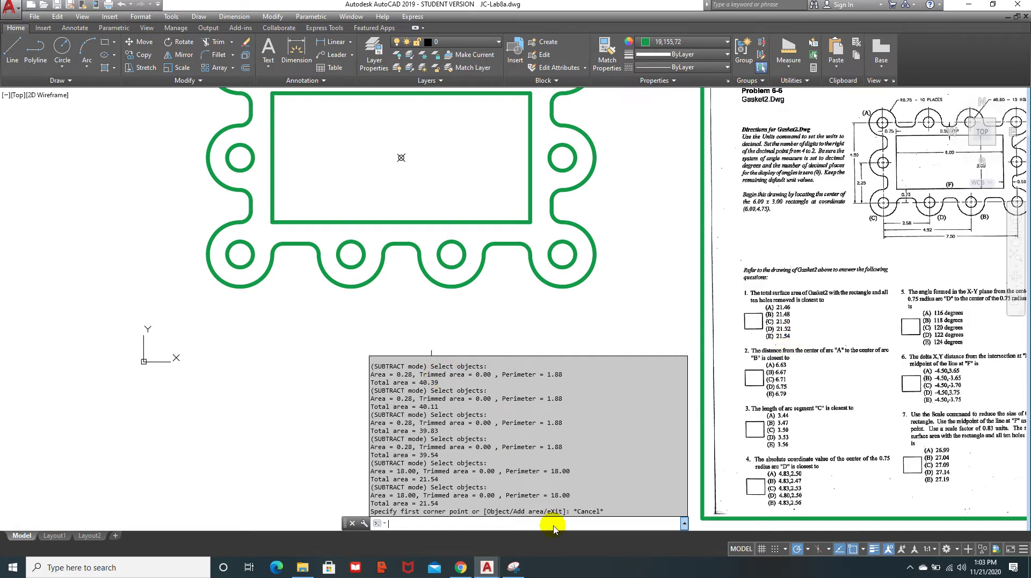
drag(441, 503, 372, 503)
key(ctrl+c)
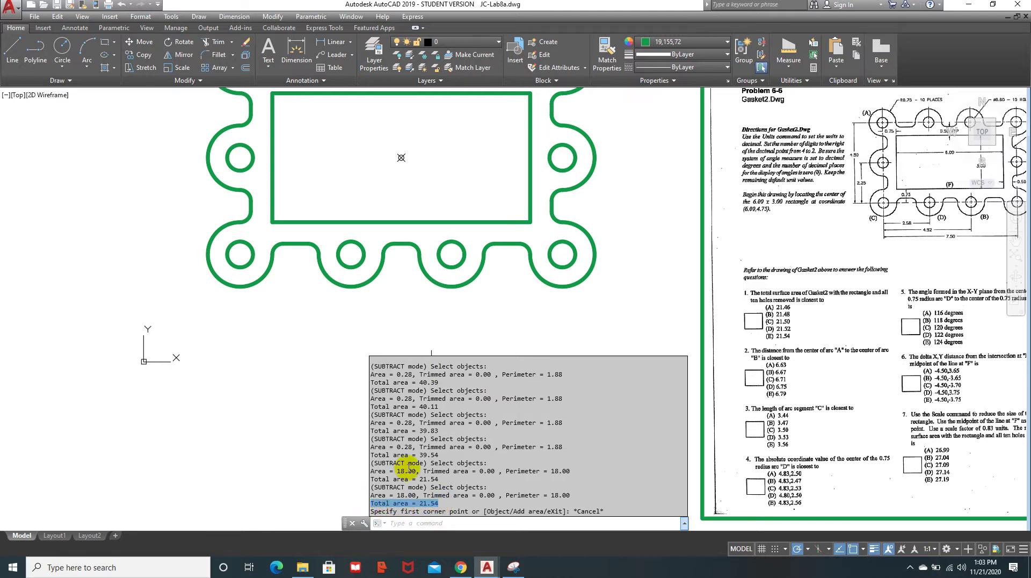
Step: Paste the copied line "Total area = 21.54" as text just below the gasket
click(249, 338)
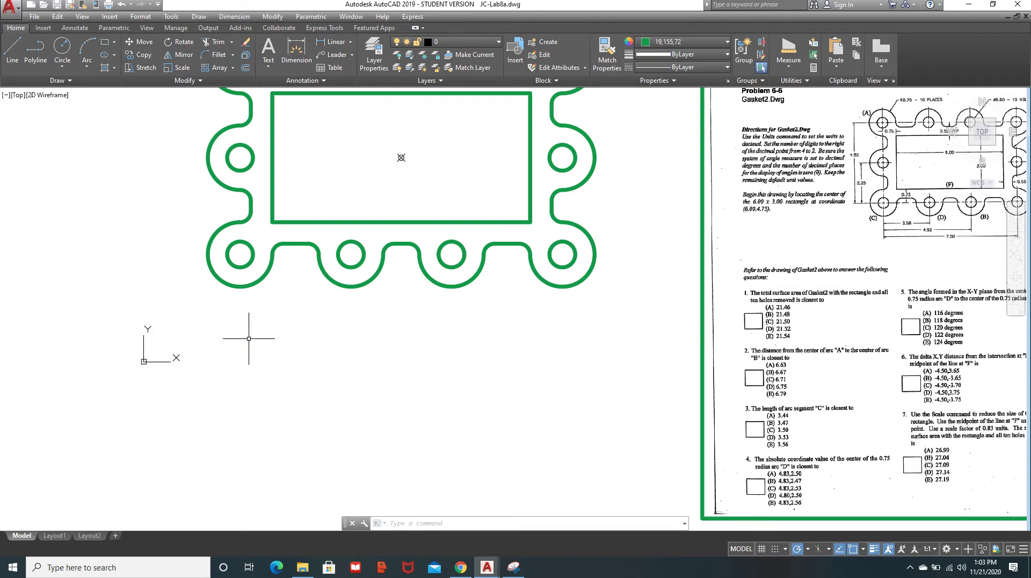
key(ctrl+v)
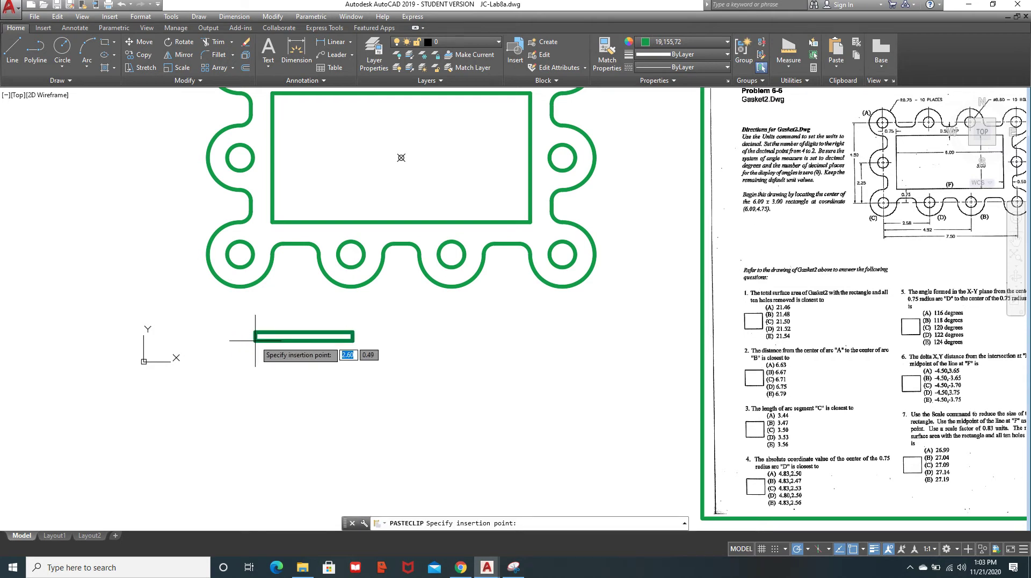
click(255, 339)
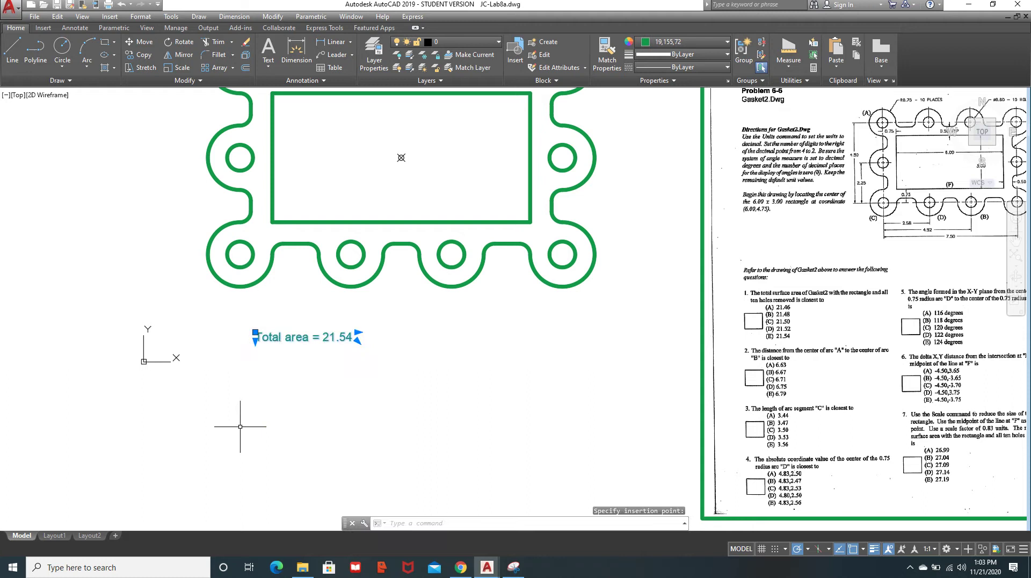
key(Escape)
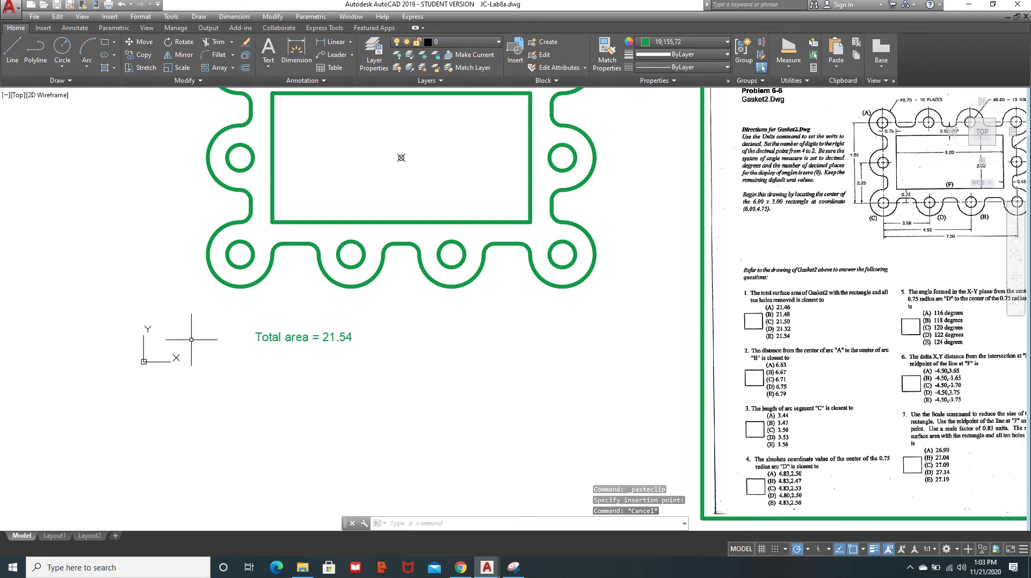
Step: Insert "1." into the total area note and widen its text frame so the note fits on one line
click(283, 337)
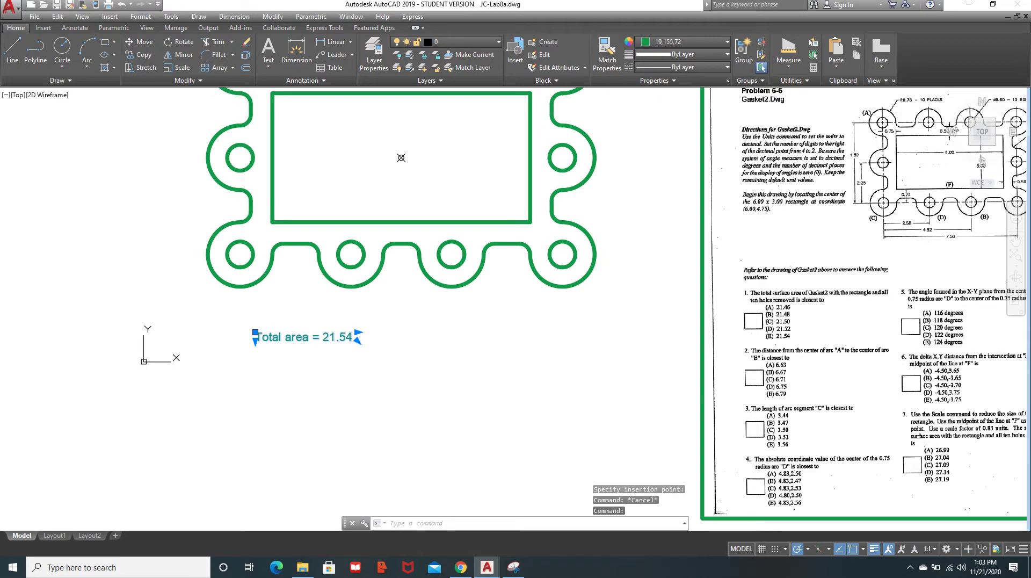
double_click(283, 337)
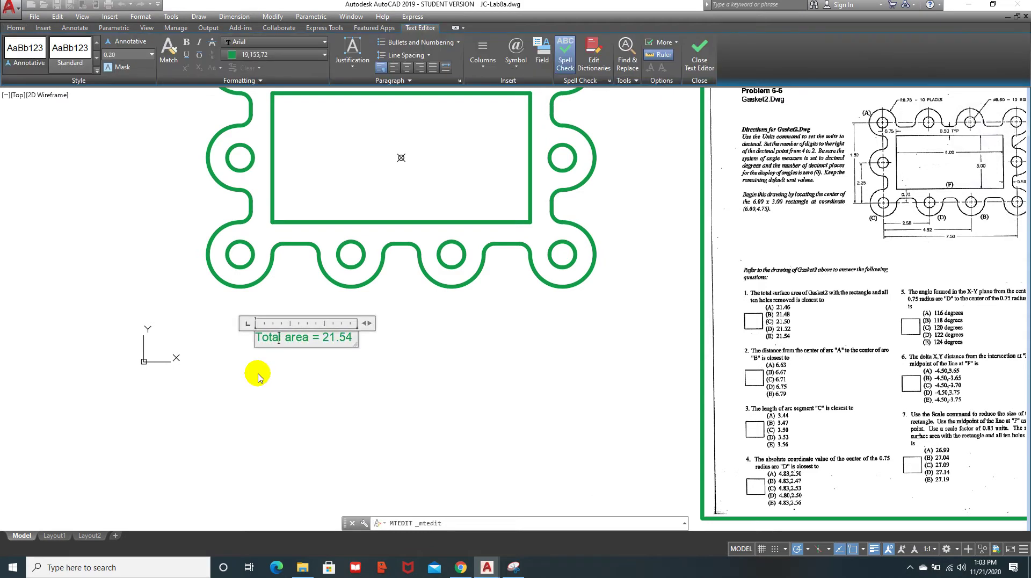
text(1.)
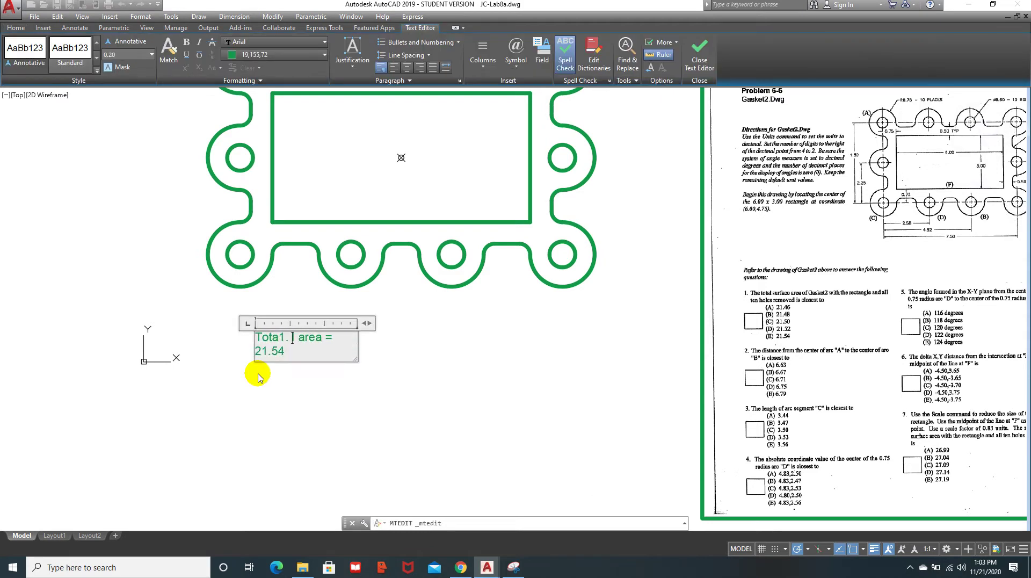
click(417, 355)
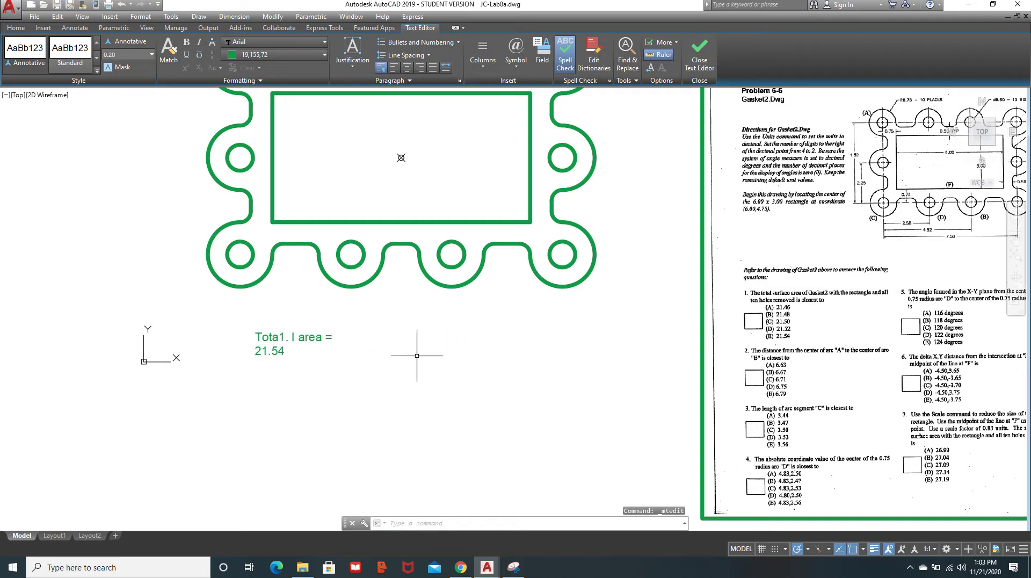
click(344, 354)
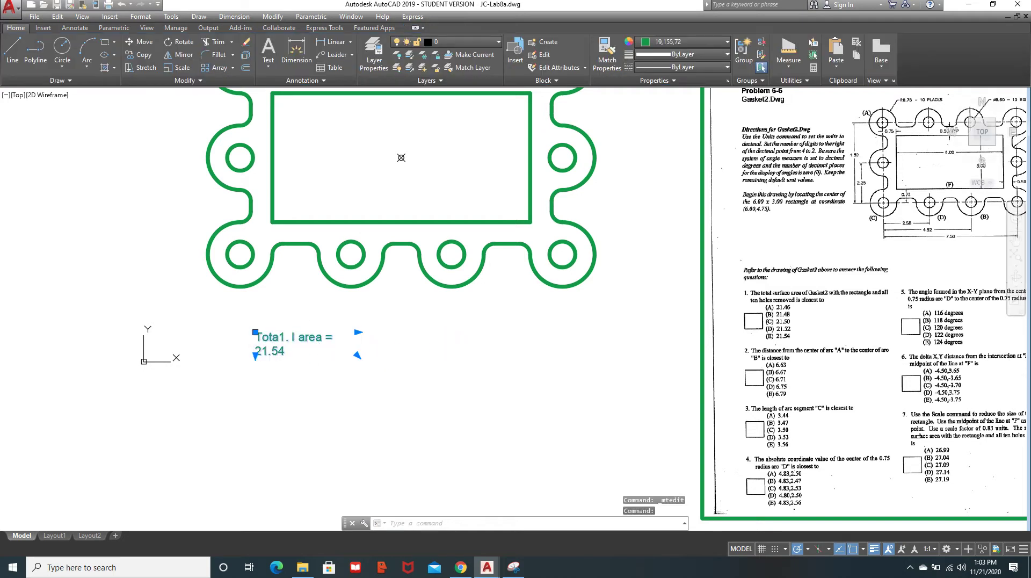
click(358, 332)
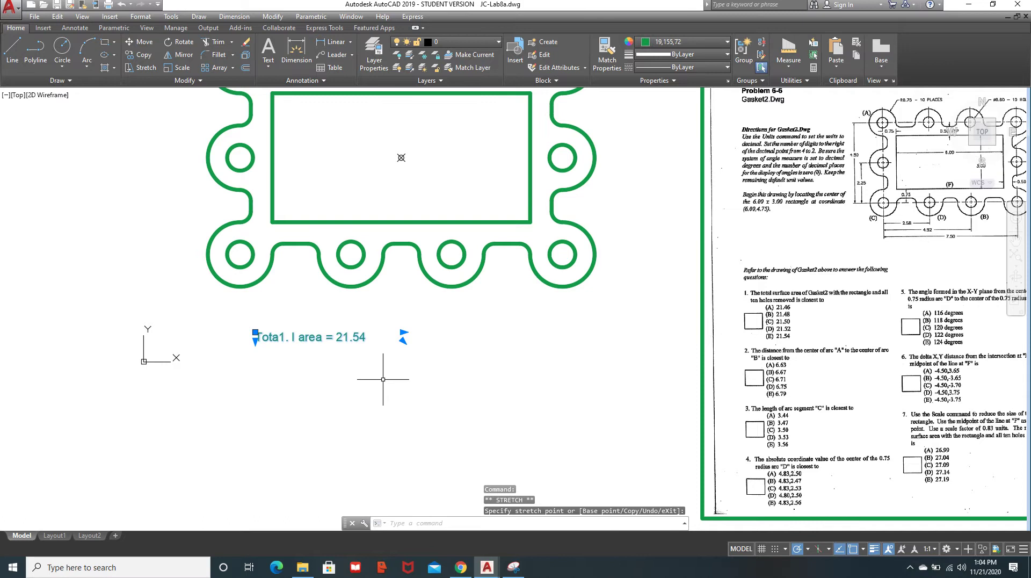
key(Escape)
Step: Read question 2 on the problem sheet and locate arcs A and B in its reference drawing and in the gasket
scroll(807, 408, up, 6)
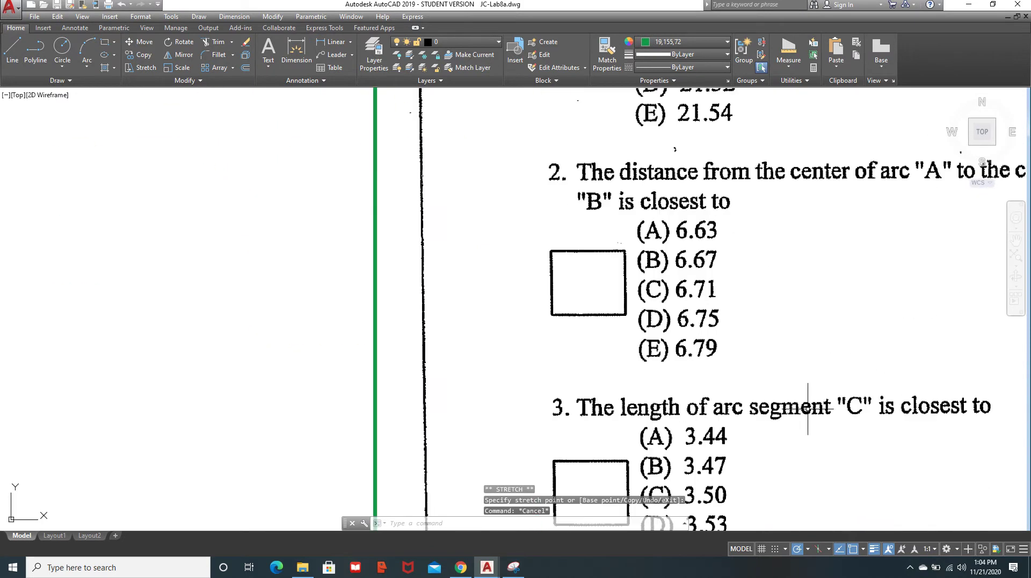
middle_drag(782, 334, 586, 355)
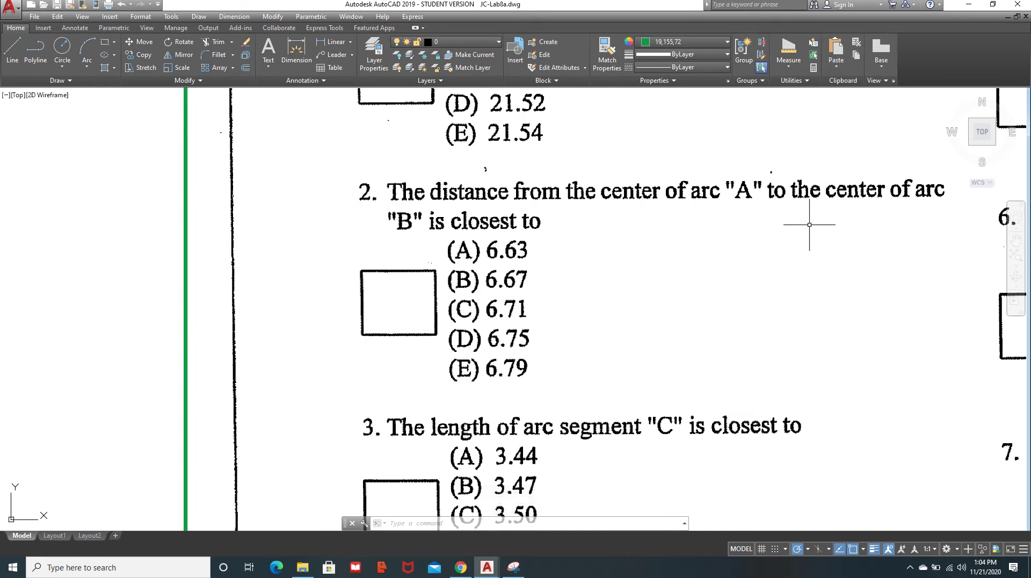
scroll(809, 225, down, 3)
scroll(779, 267, up, 1)
mouse_move(778, 267)
middle_down()
mouse_move(771, 322)
mouse_move(566, 577)
middle_up()
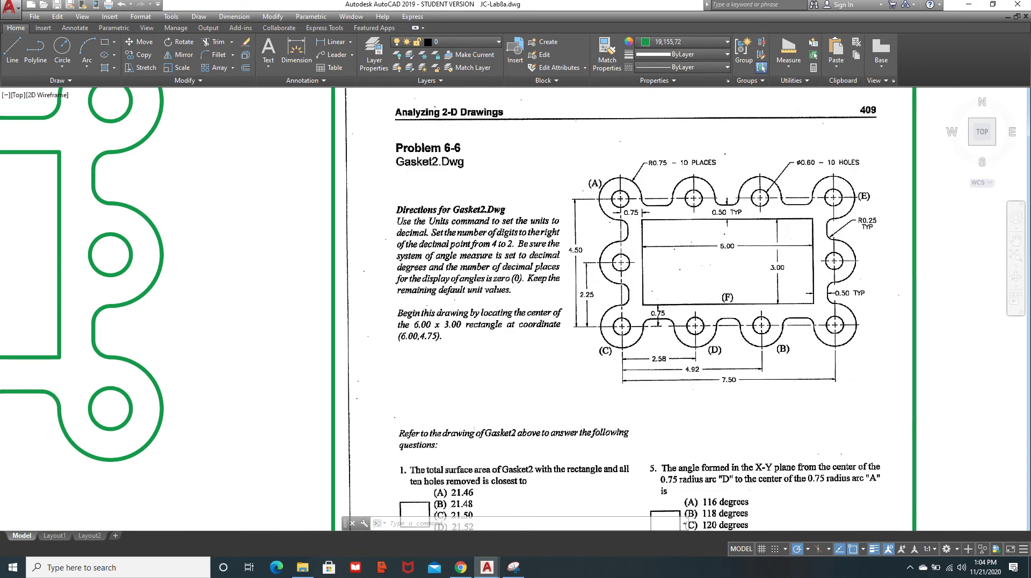
scroll(693, 322, up, 2)
middle_drag(564, 155, 558, 296)
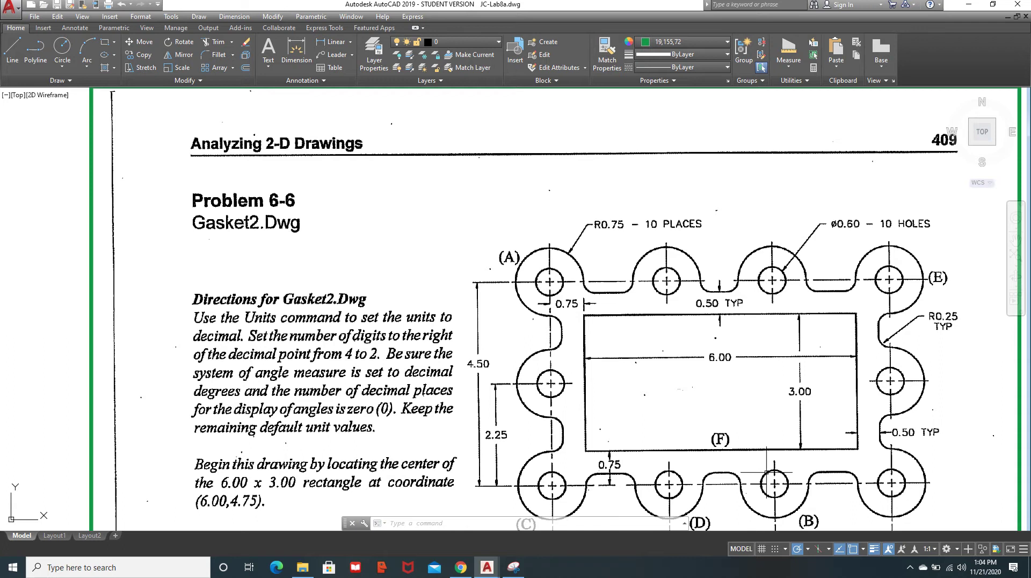
scroll(685, 445, down, 4)
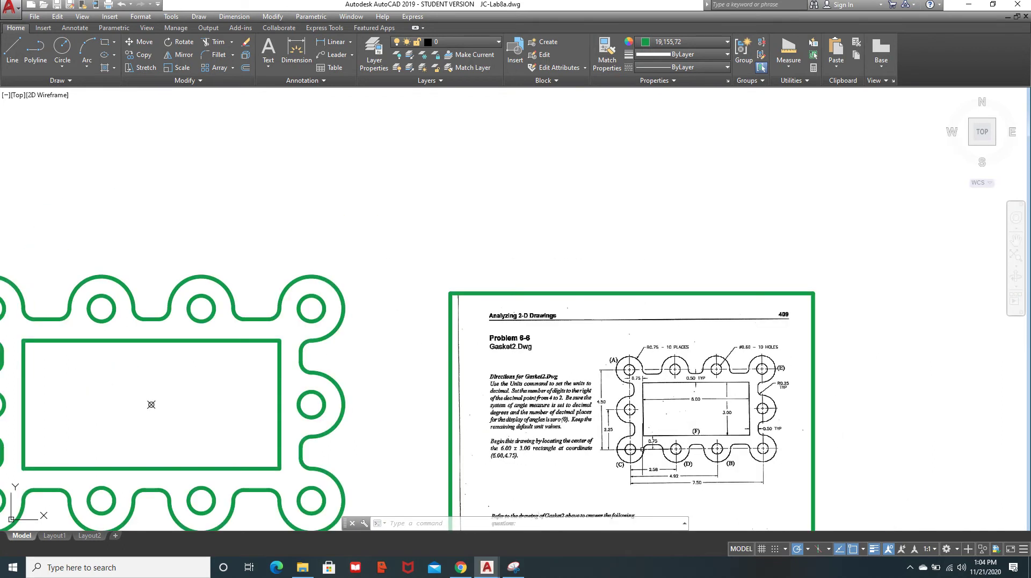
scroll(161, 333, up, 1)
middle_drag(515, 215, 848, 140)
scroll(866, 128, down, 1)
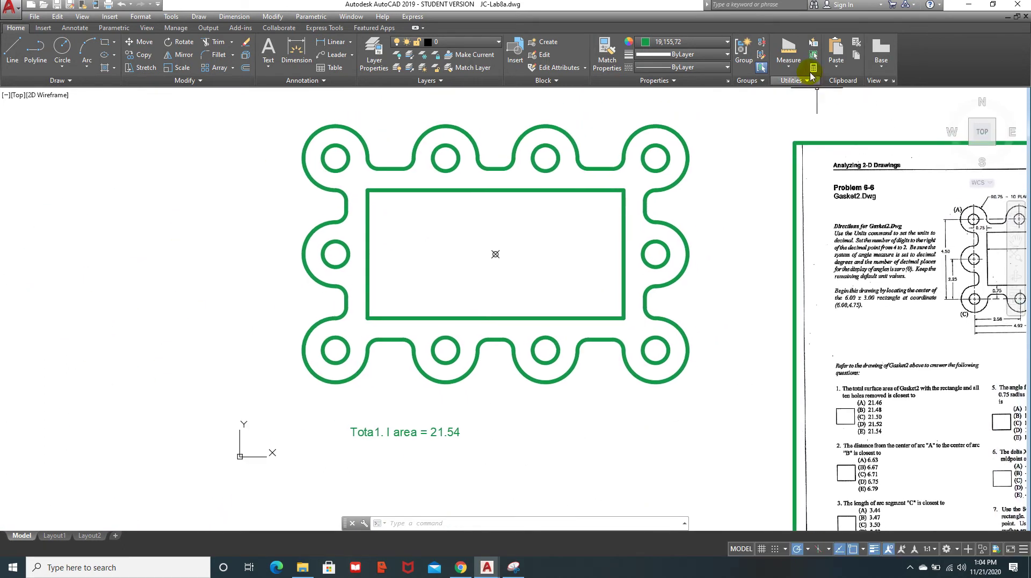
Step: Measure the distance from the center of arc A to the center of arc B, and review it in the command history
click(787, 66)
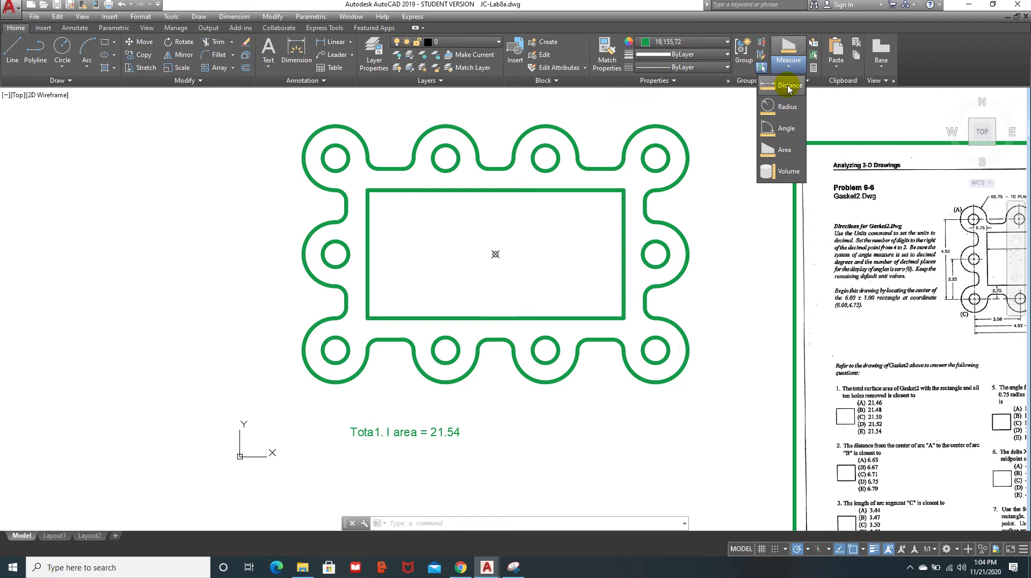
click(789, 86)
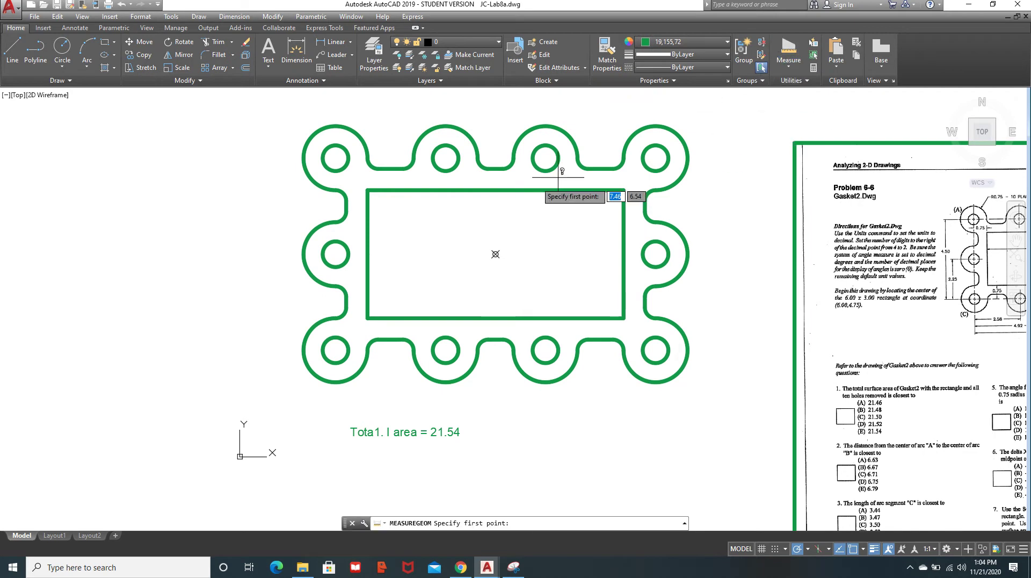
click(336, 158)
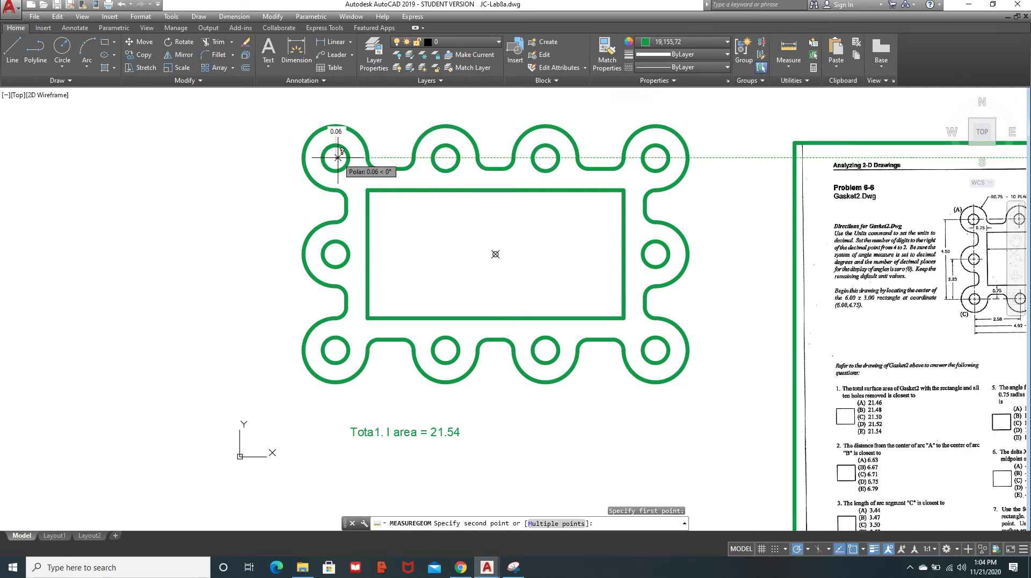
click(545, 350)
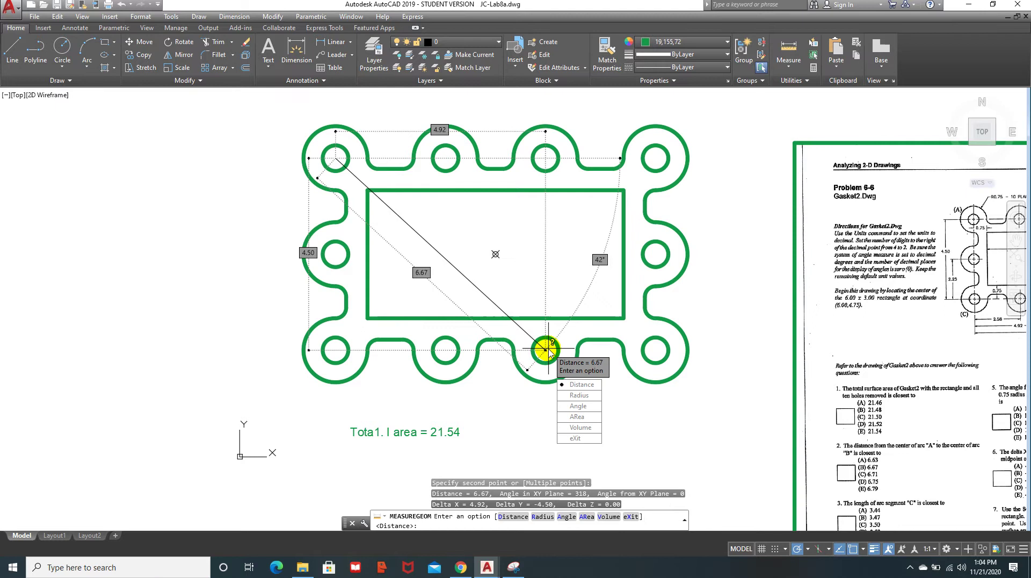
key(Return)
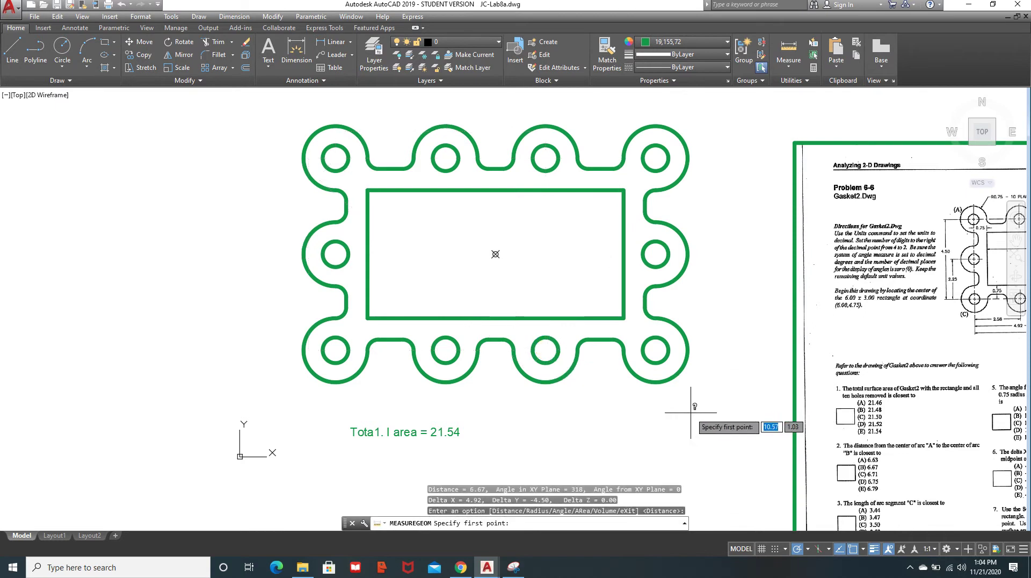
mouse_move(691, 386)
middle_down()
mouse_move(688, 264)
mouse_move(677, 263)
middle_up()
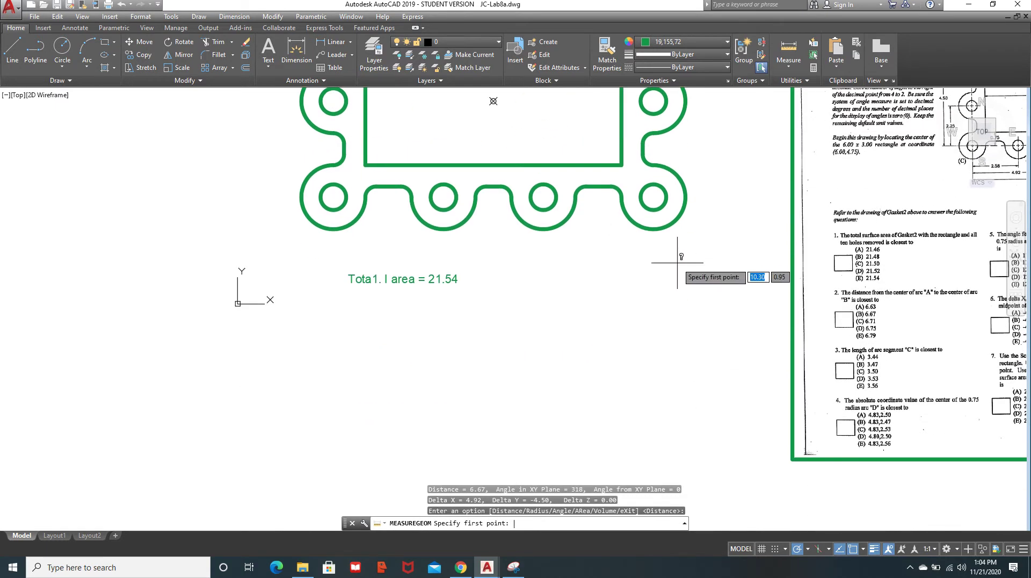
key(F2)
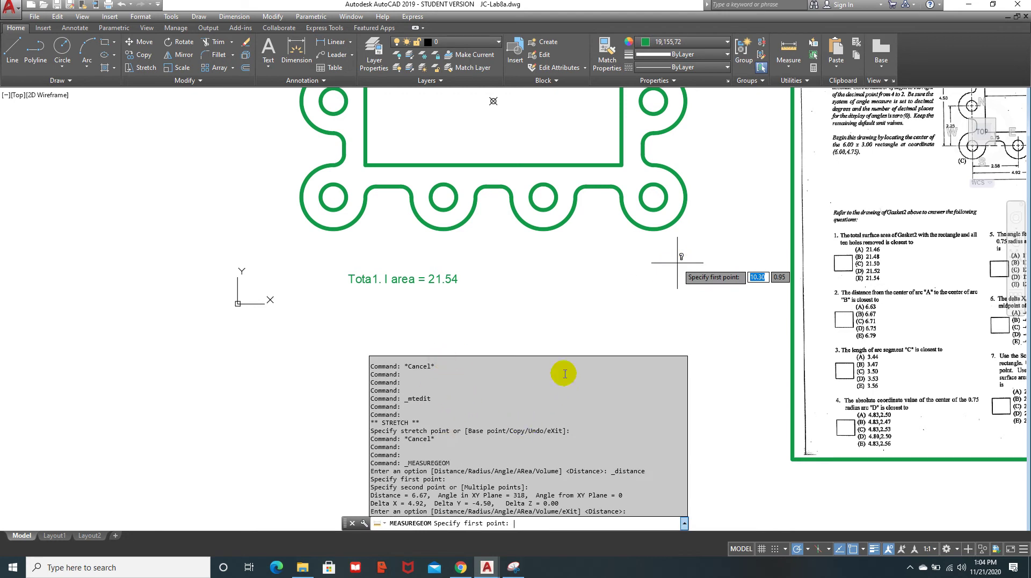
key(Escape)
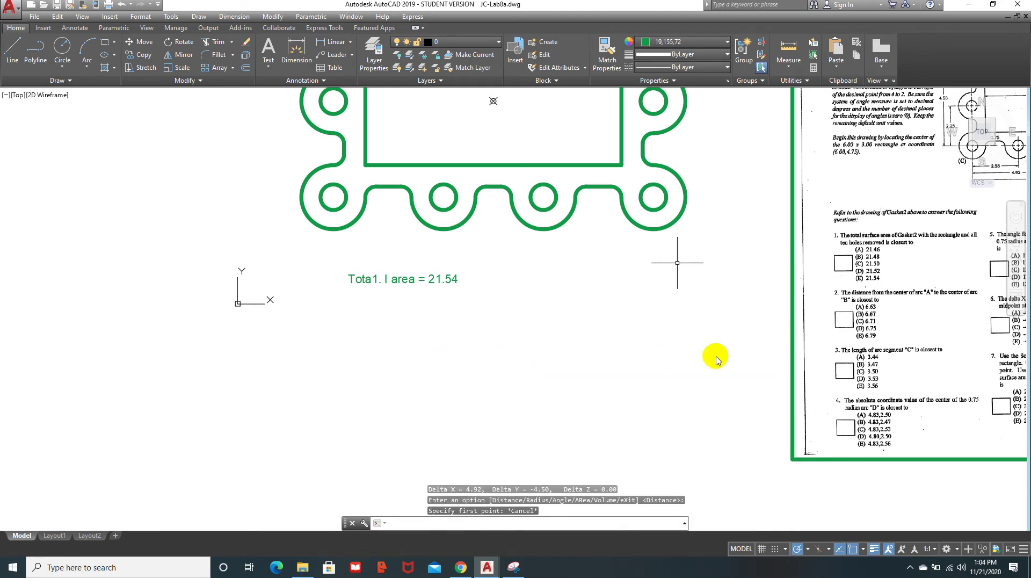
Step: Add the line "B=6.67" under the total area in the answer note and close the text editor
click(458, 282)
double_click(453, 278)
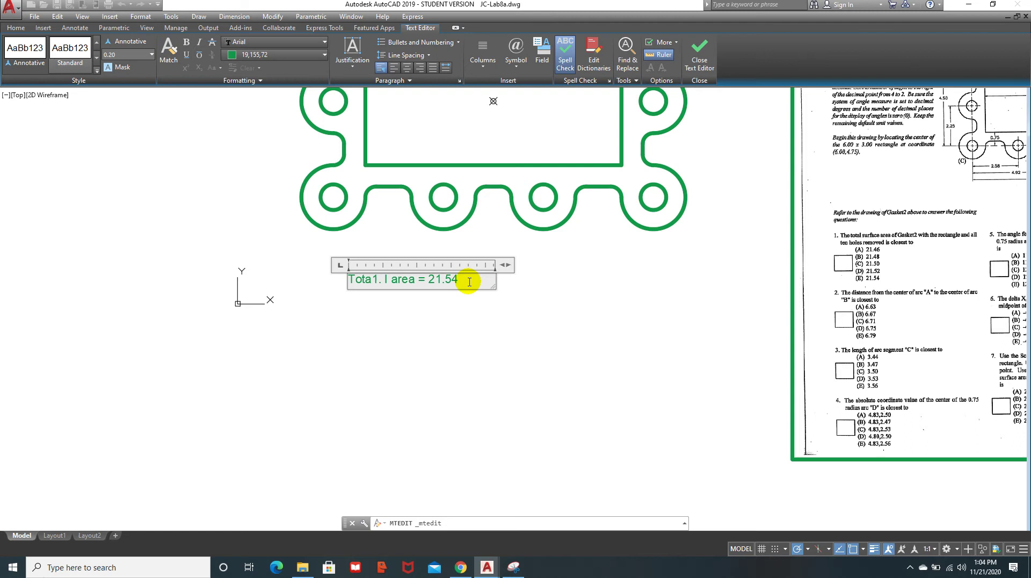
key(Return)
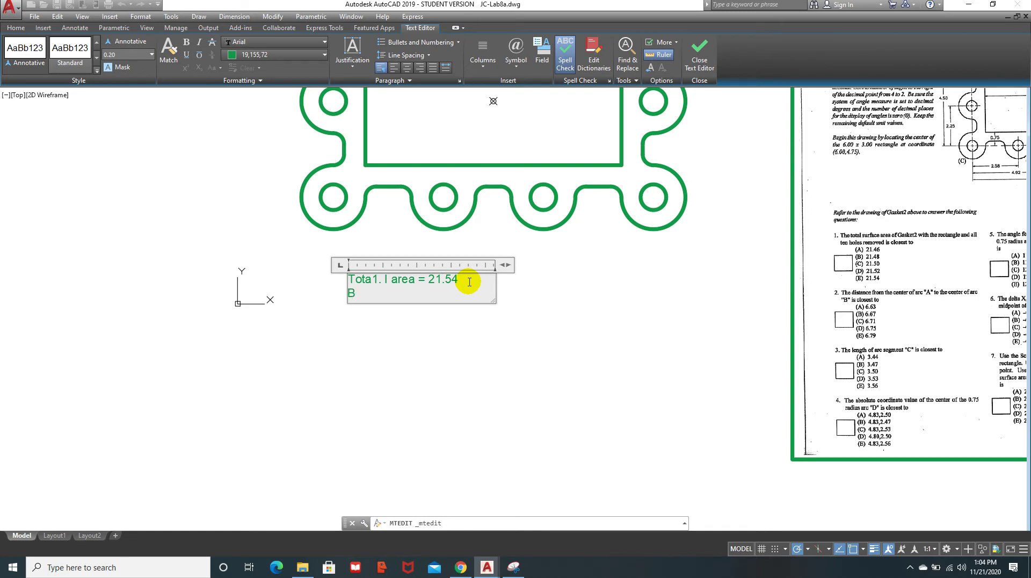
text(B=6.67)
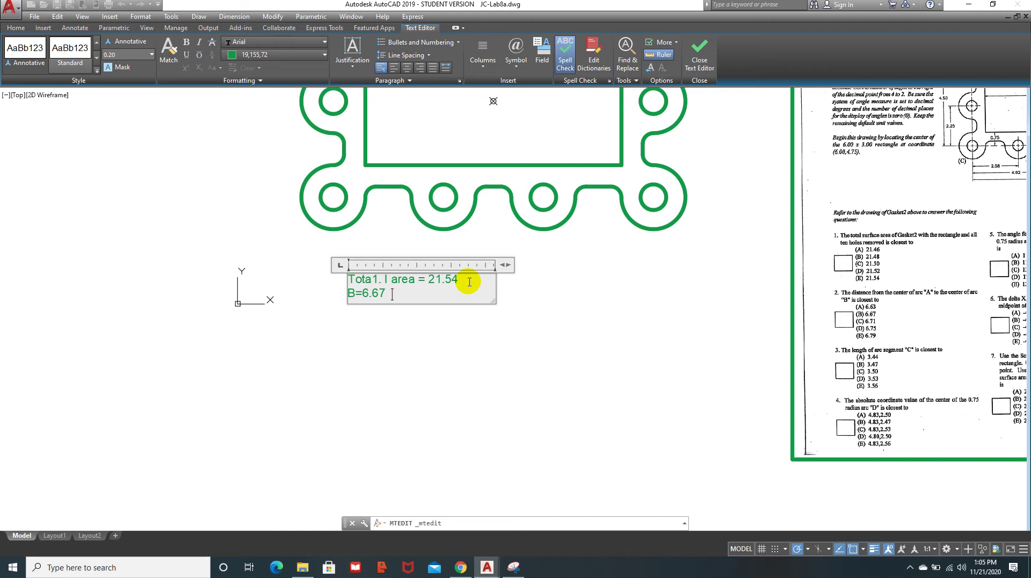
key(Return)
key(Return)
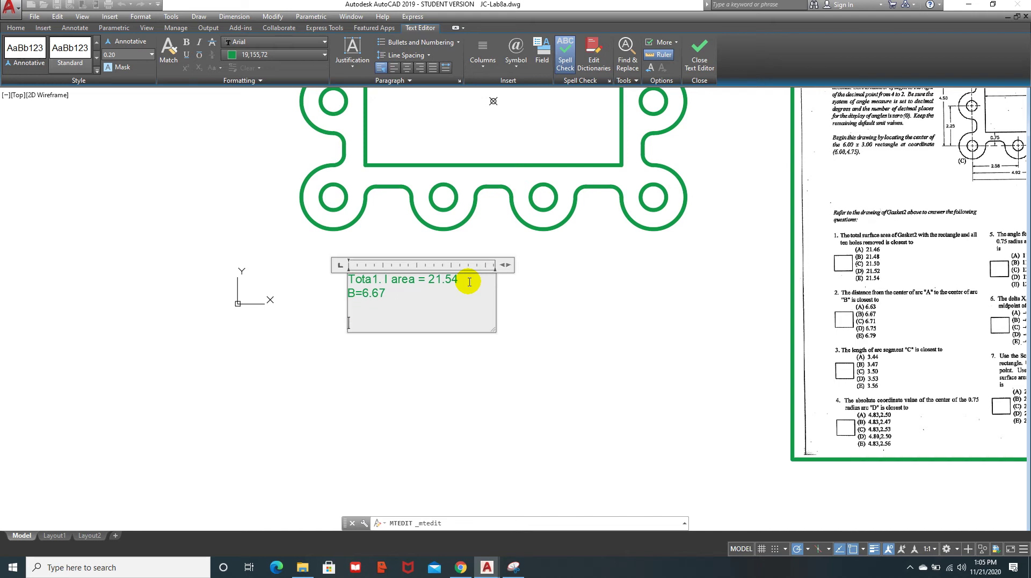
click(698, 53)
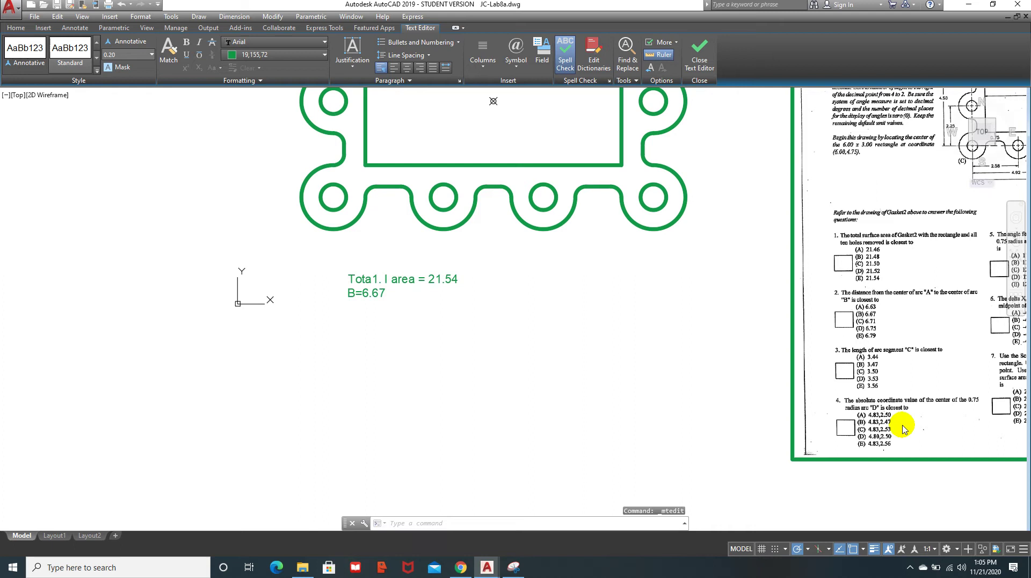
Step: Read question 3 about the length of arc segment C and locate that arc in the reference drawing and gasket
scroll(848, 384, up, 6)
mouse_move(674, 175)
middle_down()
mouse_move(501, 266)
mouse_move(524, 334)
middle_up()
scroll(607, 322, down, 8)
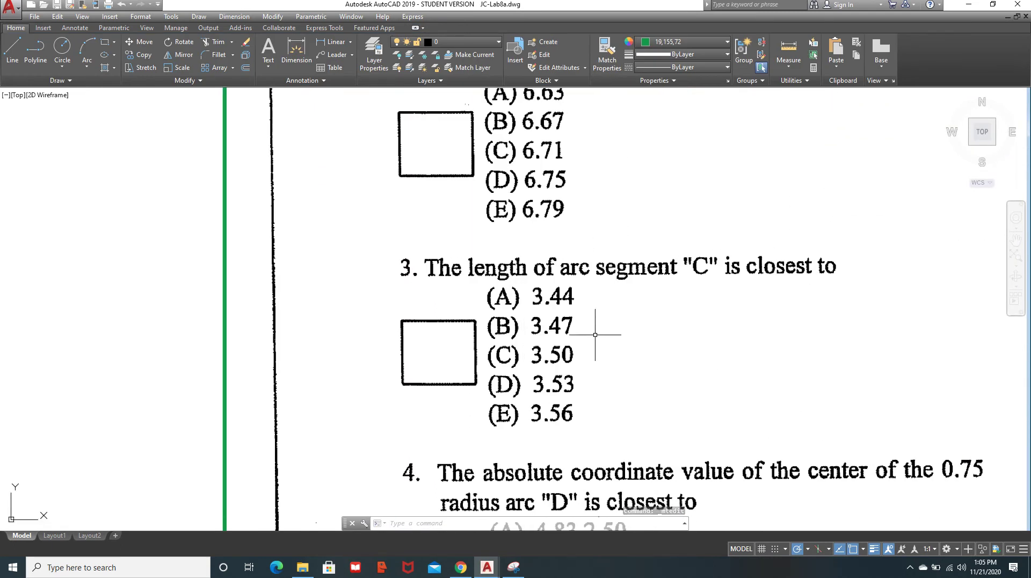
scroll(682, 139, up, 4)
scroll(703, 185, up, 4)
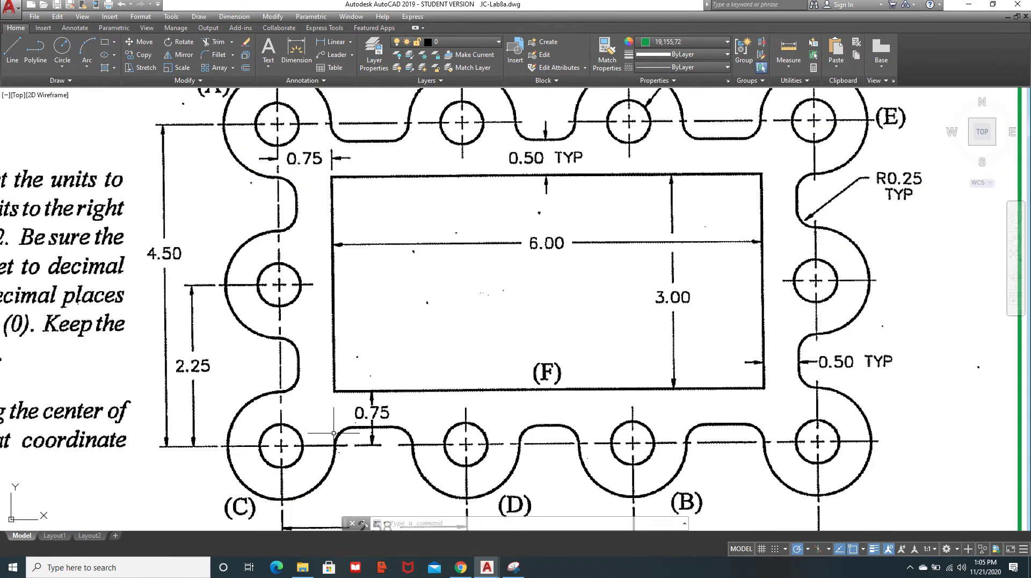
scroll(263, 476, down, 5)
scroll(24, 376, up, 3)
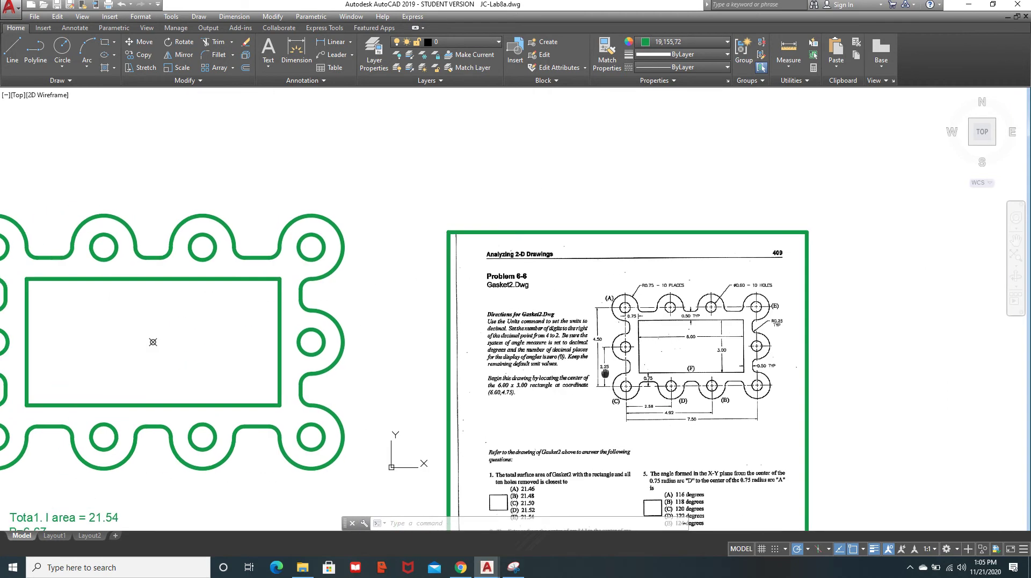
middle_drag(76, 352, 361, 279)
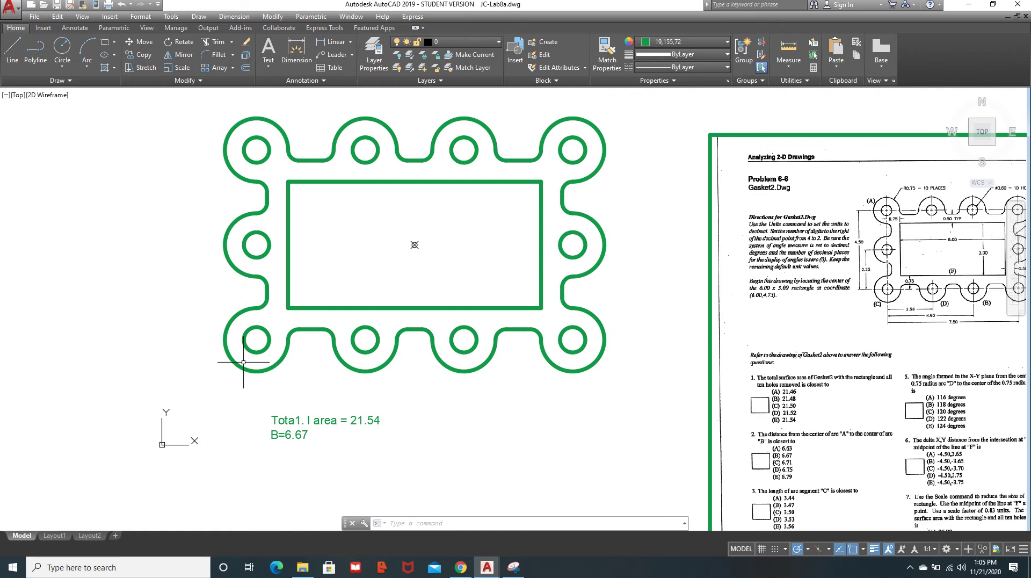
Step: Explode the gasket's outer outline into separate arcs and lines
click(242, 366)
key(Escape)
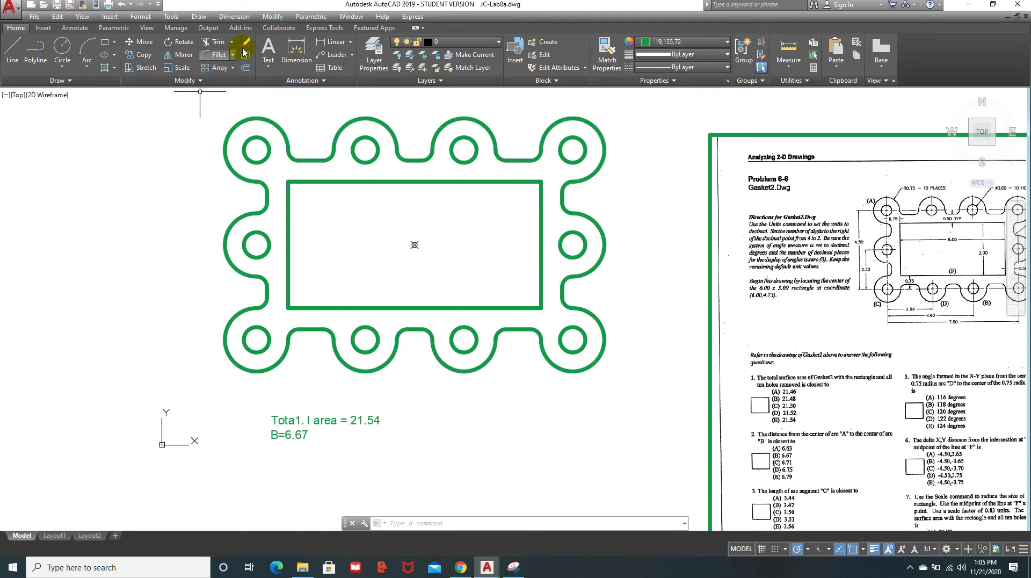
click(245, 57)
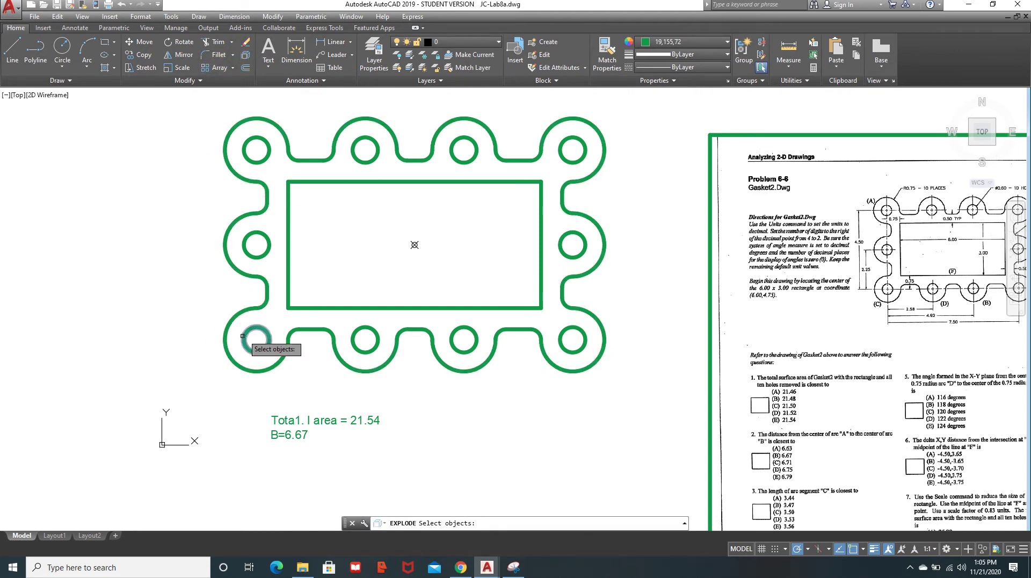
click(237, 364)
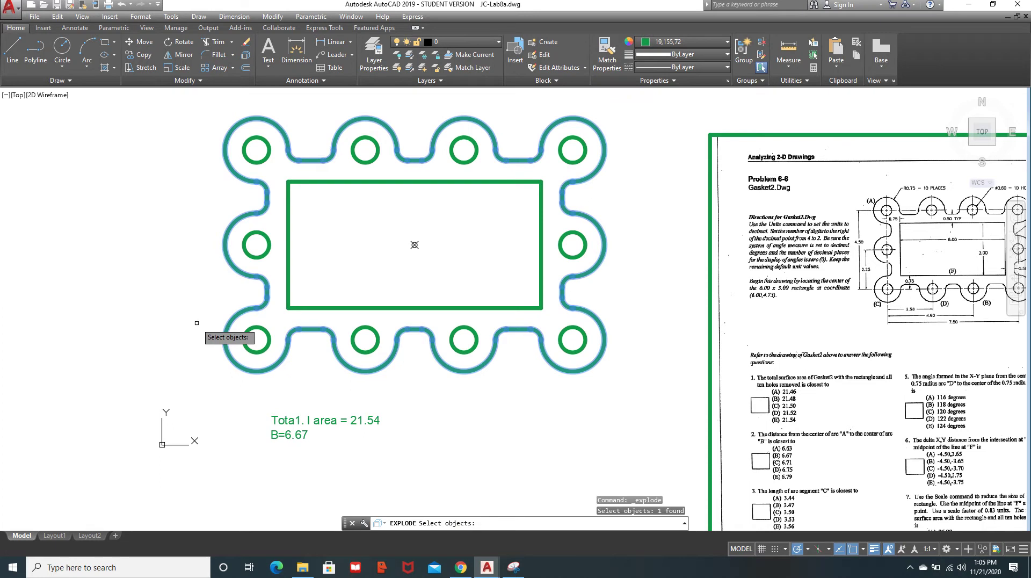
key(Return)
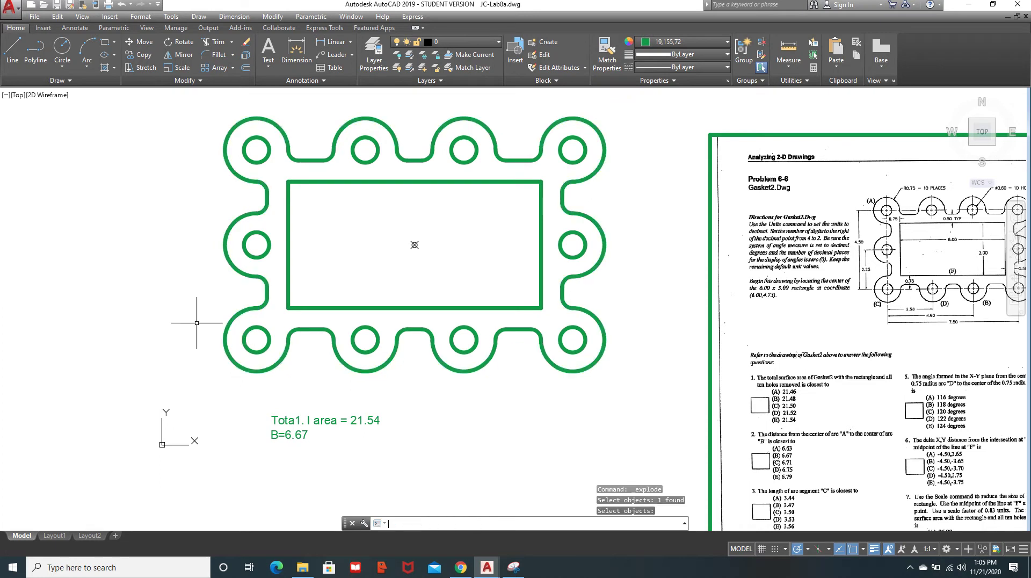
Step: Look up the arc length of the gasket's lower-left corner arc C in its properties and compare it with question 3's choices
click(236, 317)
right_click(215, 331)
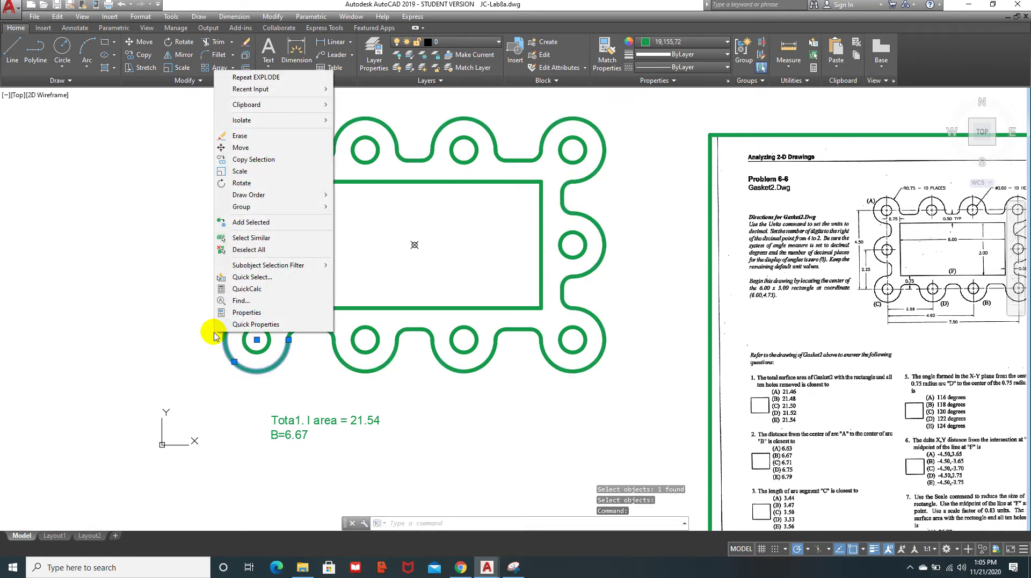
click(246, 313)
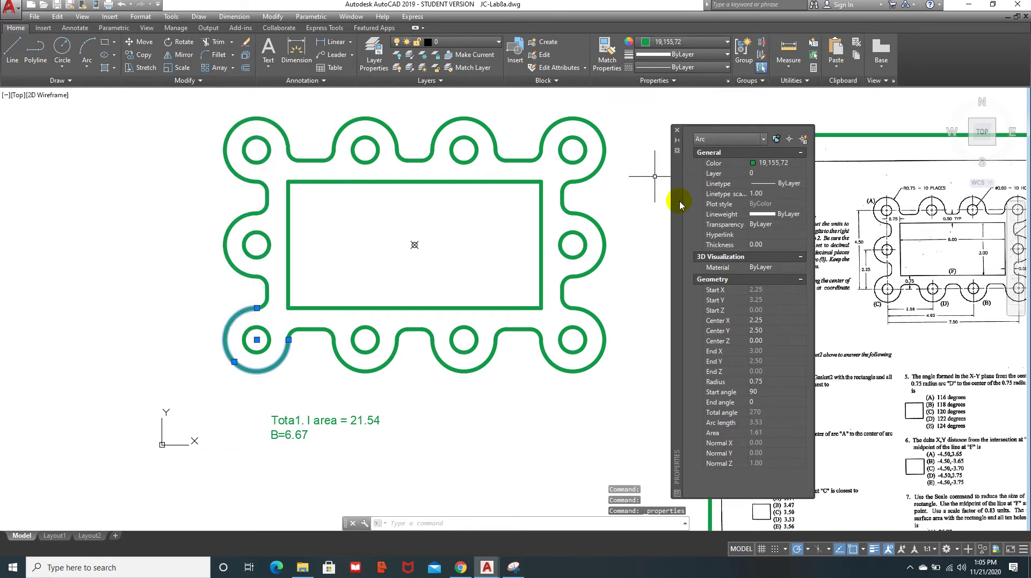
mouse_move(680, 205)
mouse_down()
mouse_move(636, 190)
mouse_move(299, 176)
mouse_up()
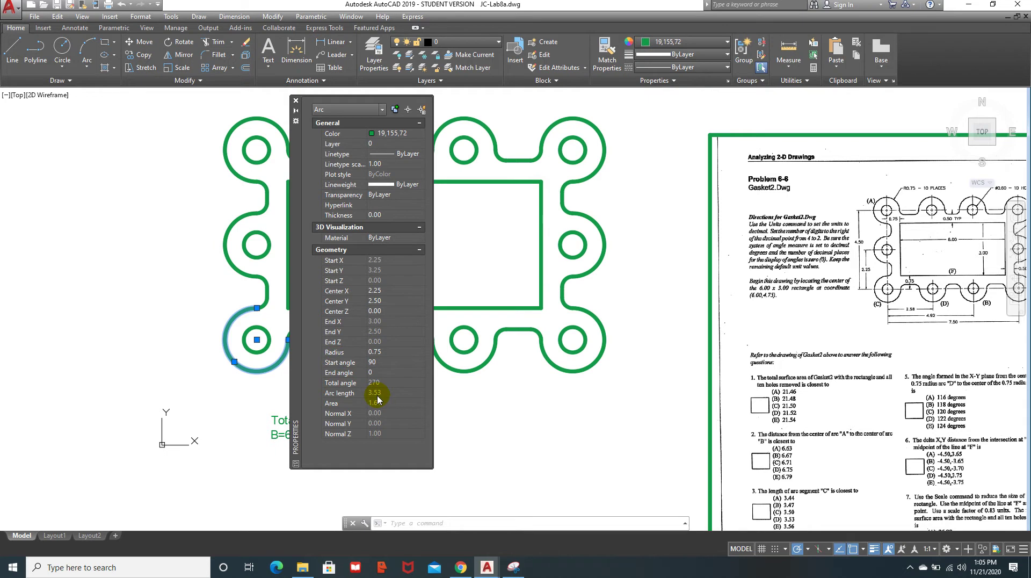
click(461, 427)
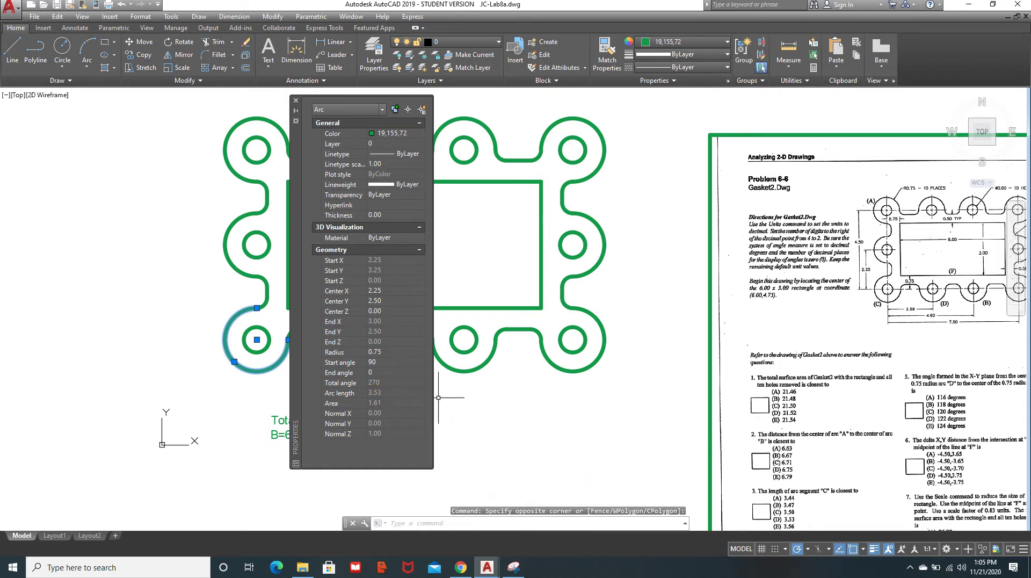
click(295, 100)
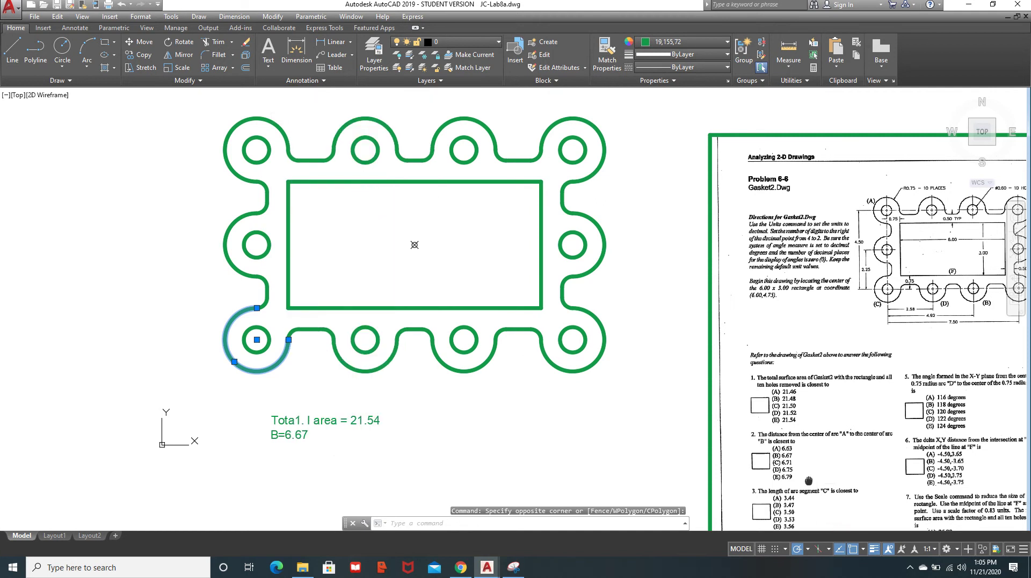
scroll(760, 464, up, 6)
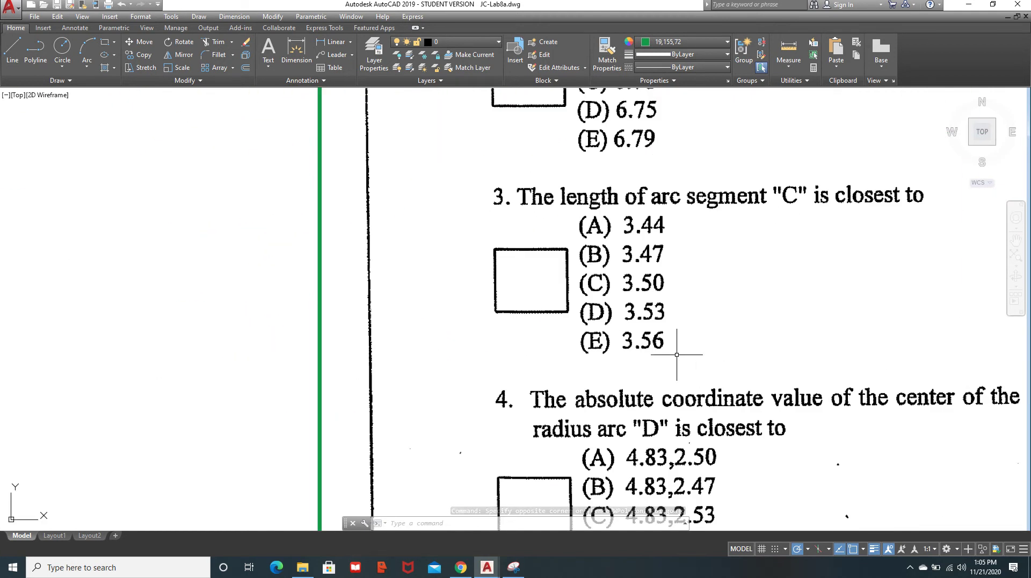
scroll(602, 313, down, 3)
scroll(602, 314, down, 4)
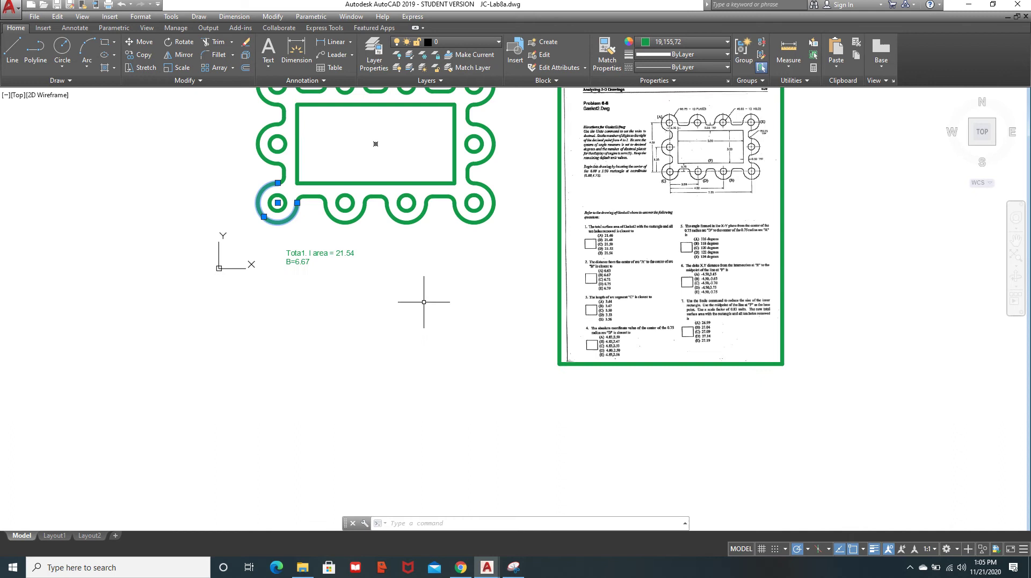
Step: Add the line "D=3.53" below "B=6.67" in the answer note and close the text editor
scroll(300, 263, up, 5)
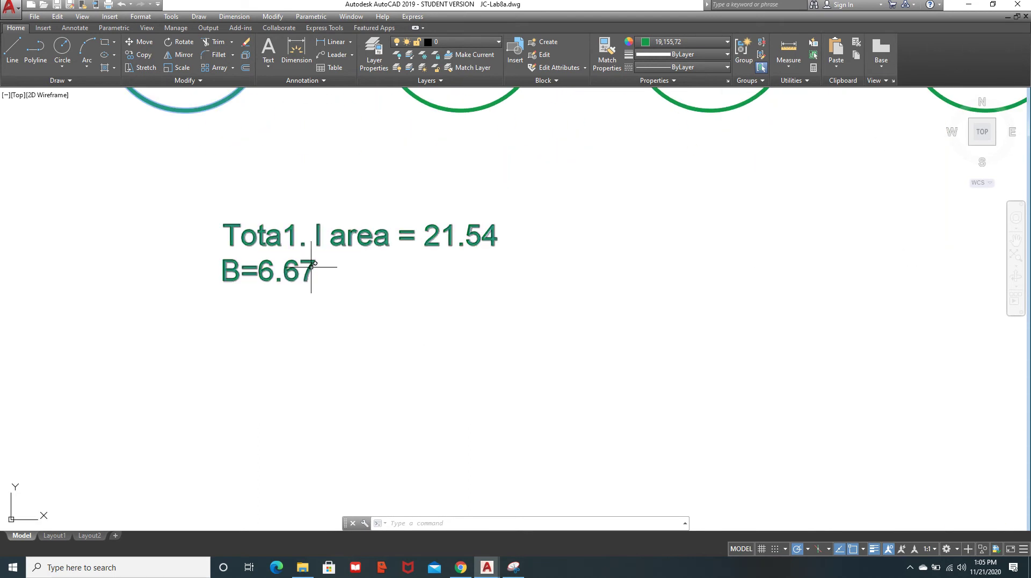
click(331, 271)
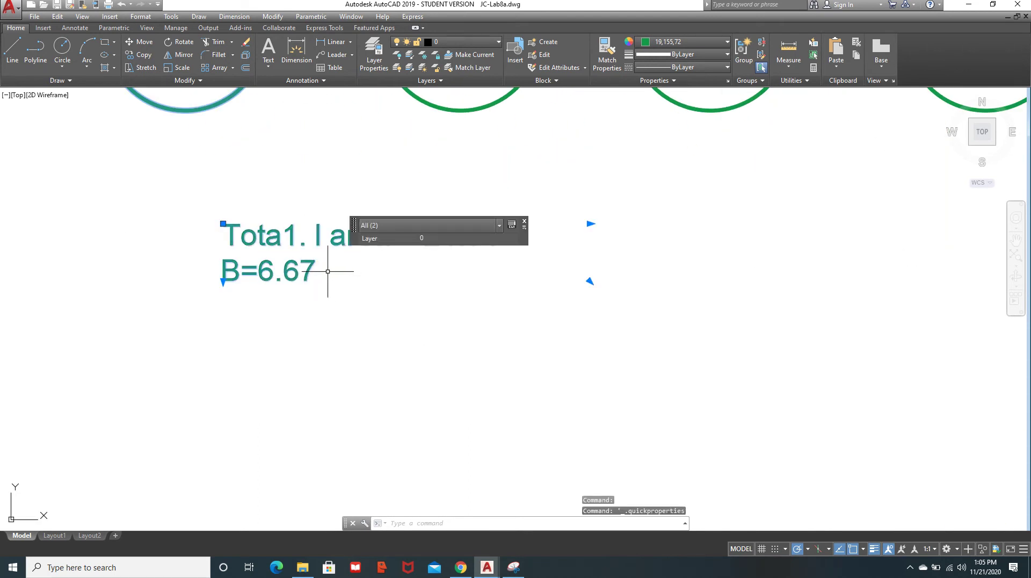
click(313, 271)
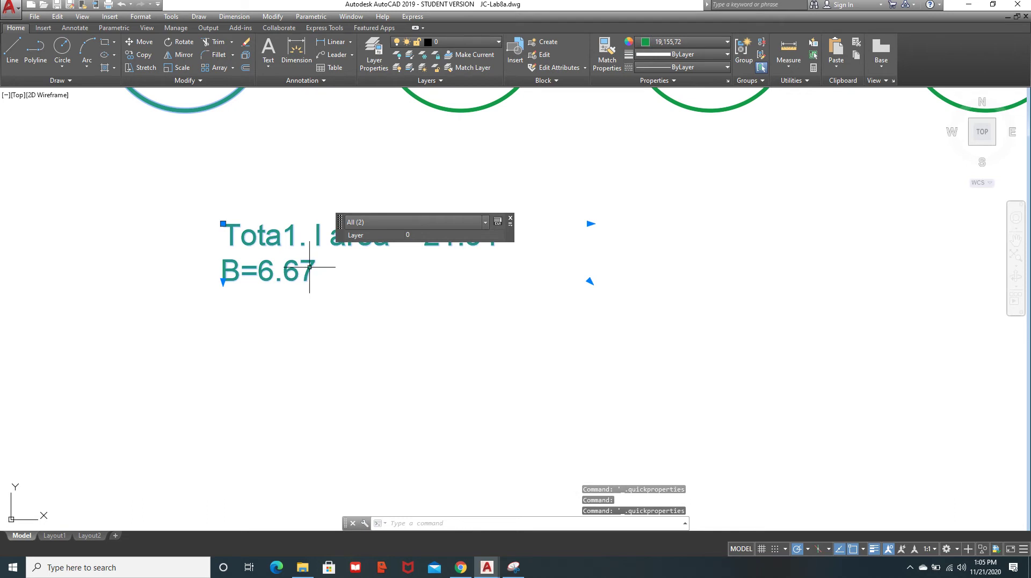
key(Escape)
key(Escape)
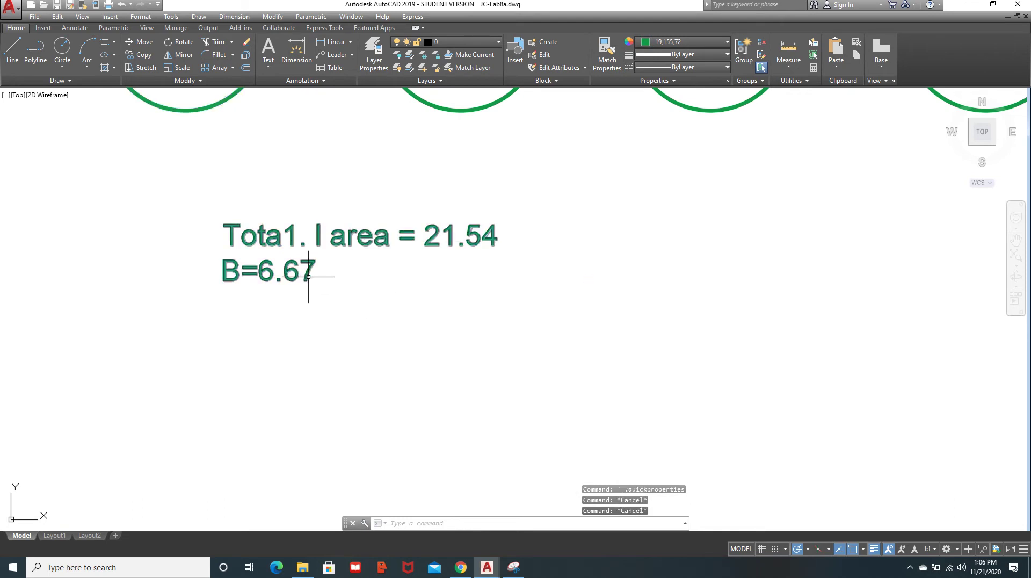
double_click(314, 275)
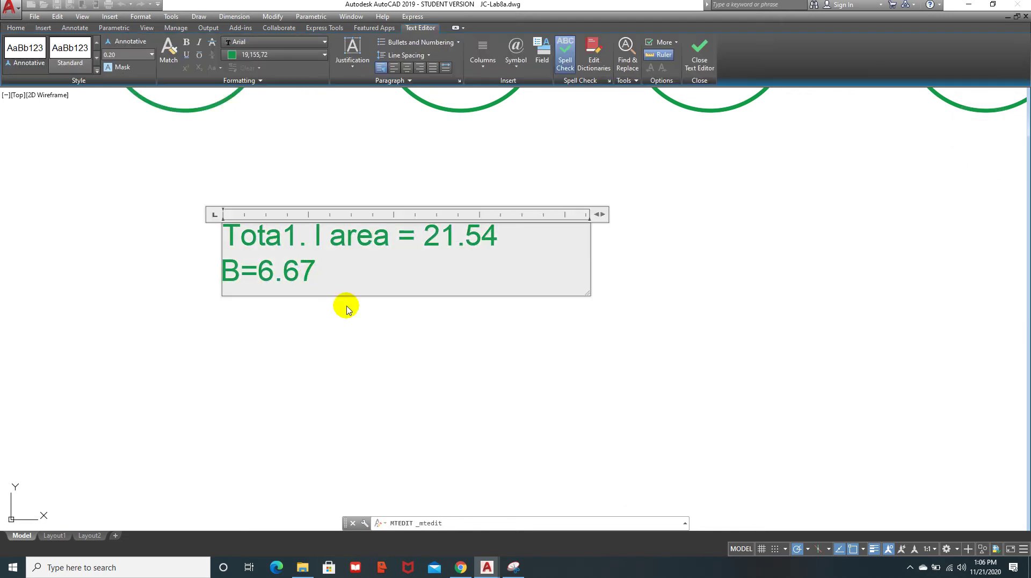
key(Return)
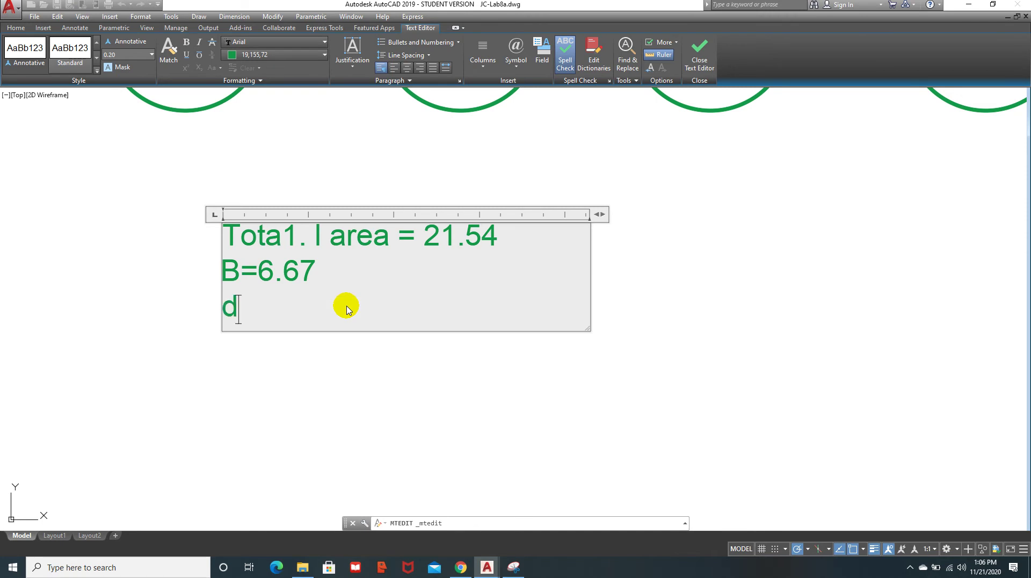
key(Num_Lock)
key(Num_Lock)
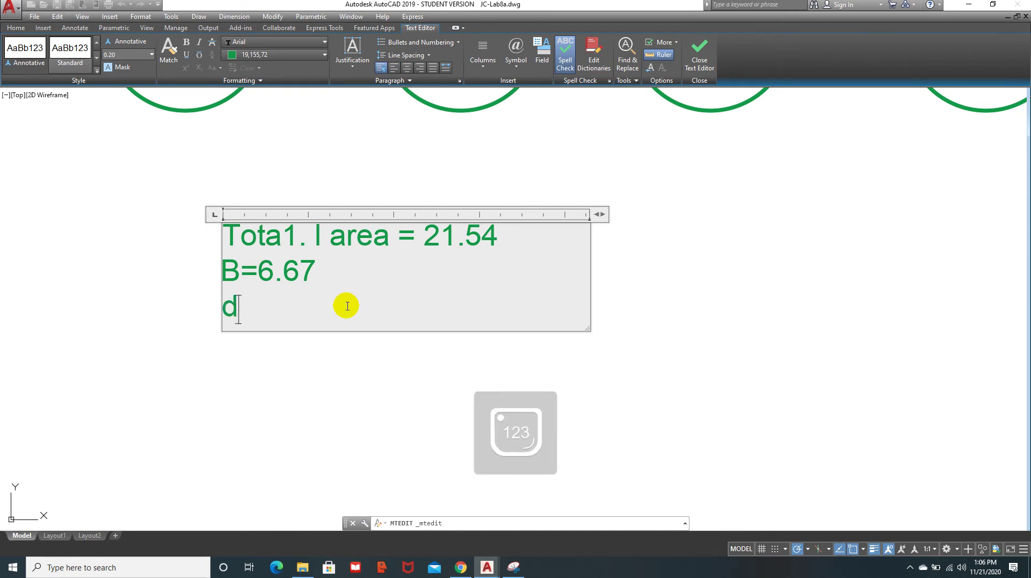
text(D=3.53)
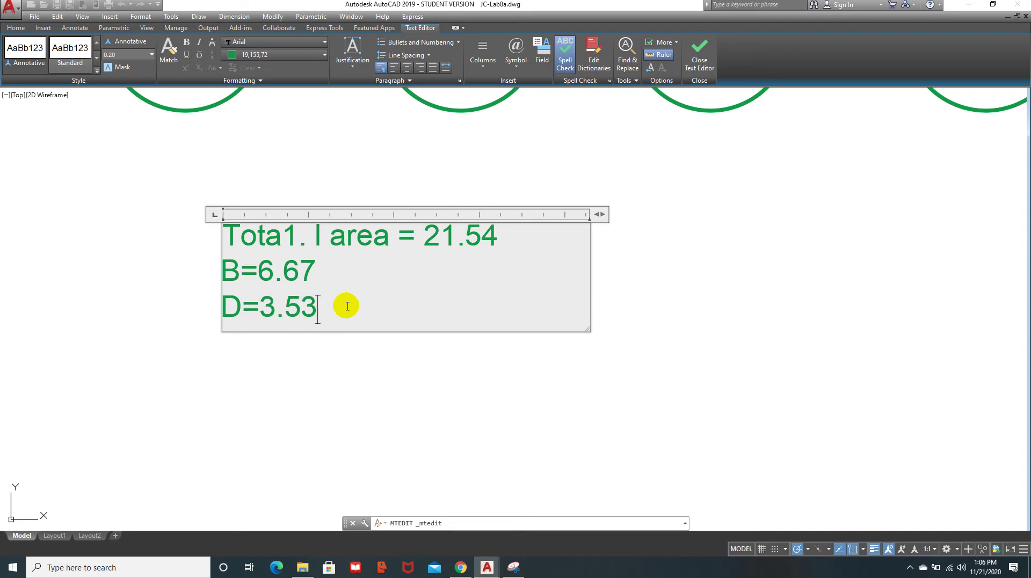
key(Return)
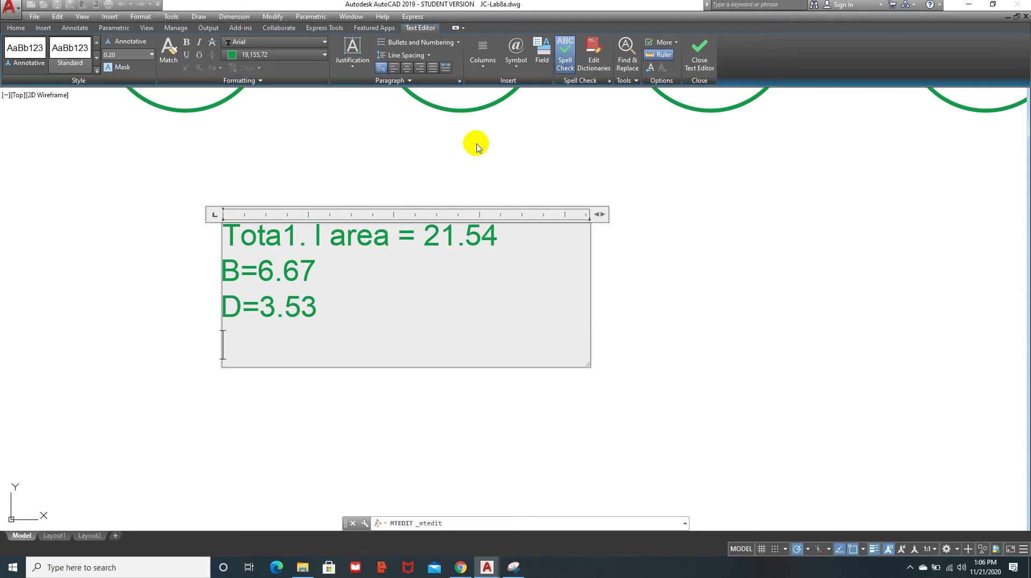
click(699, 51)
Step: Read question 4 about the center coordinates of arc D and locate that arc in the reference drawing and the gasket
scroll(712, 341, down, 5)
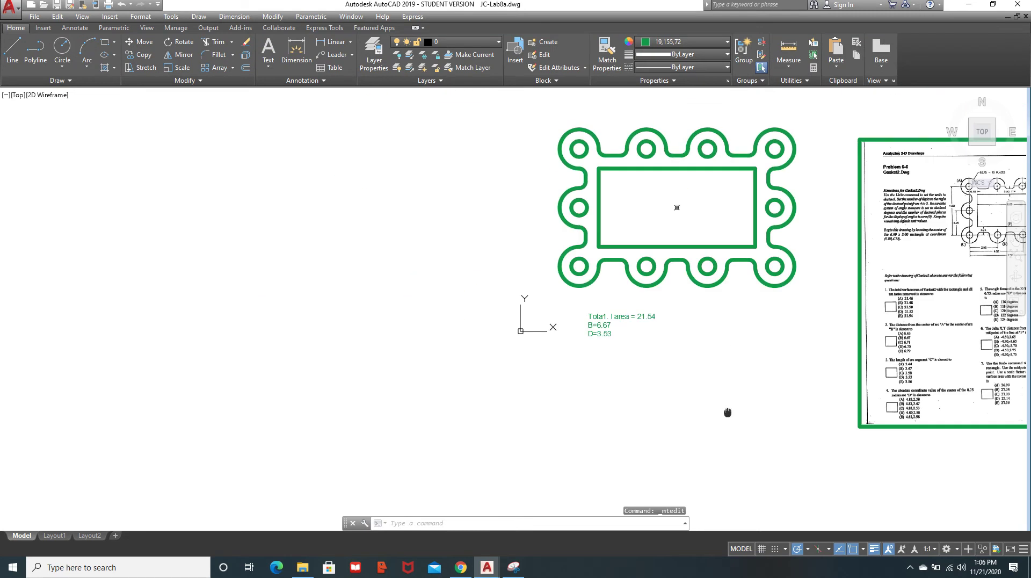
middle_drag(663, 416, 536, 379)
scroll(763, 374, up, 6)
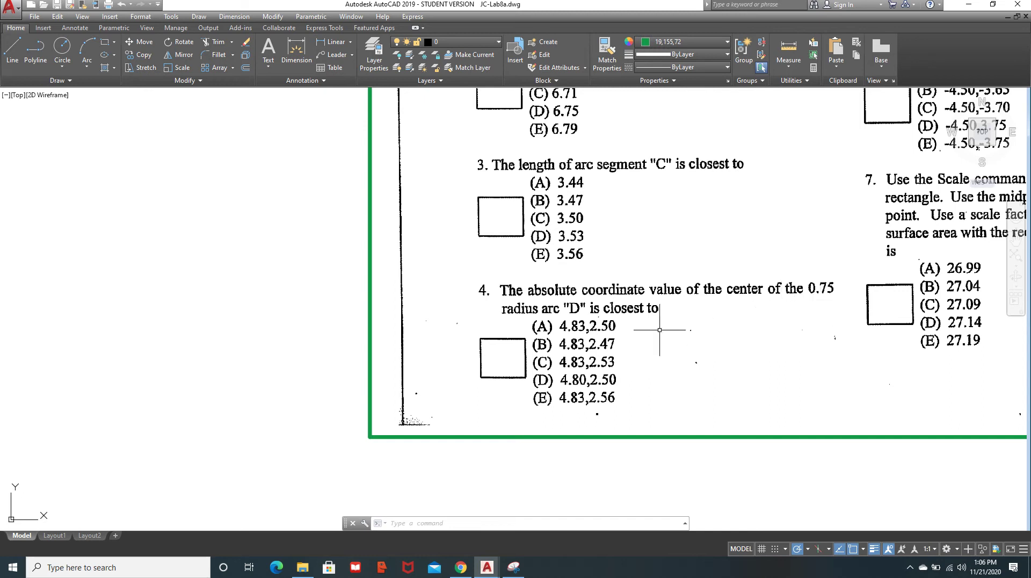
scroll(680, 328, down, 2)
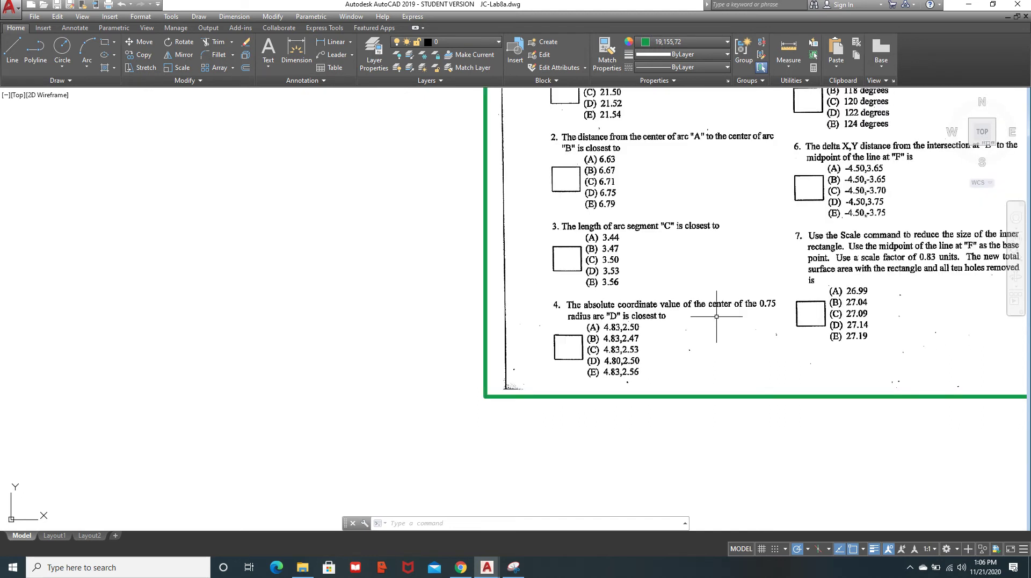
scroll(698, 300, down, 3)
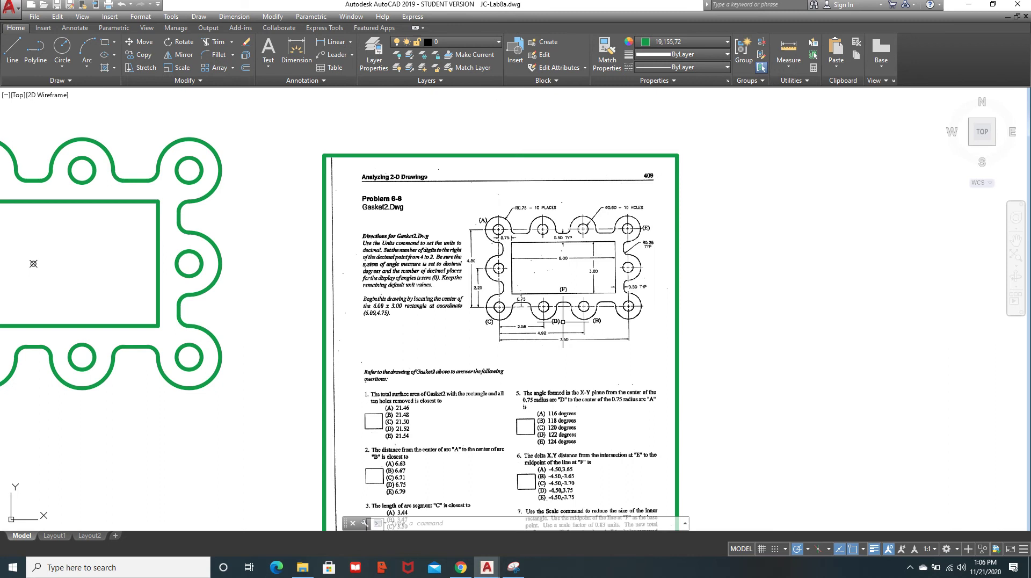
scroll(592, 317, up, 5)
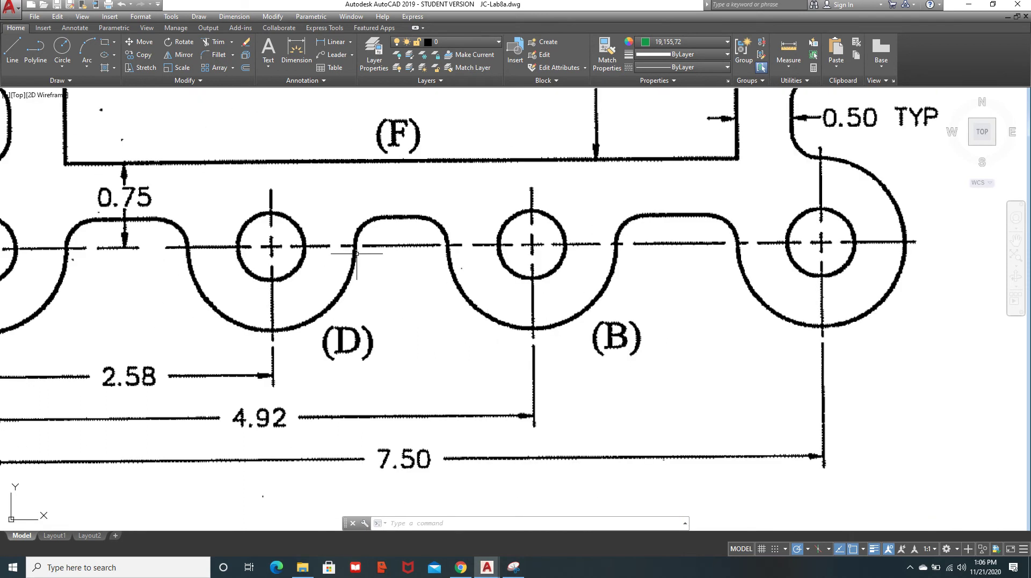
scroll(279, 262, down, 4)
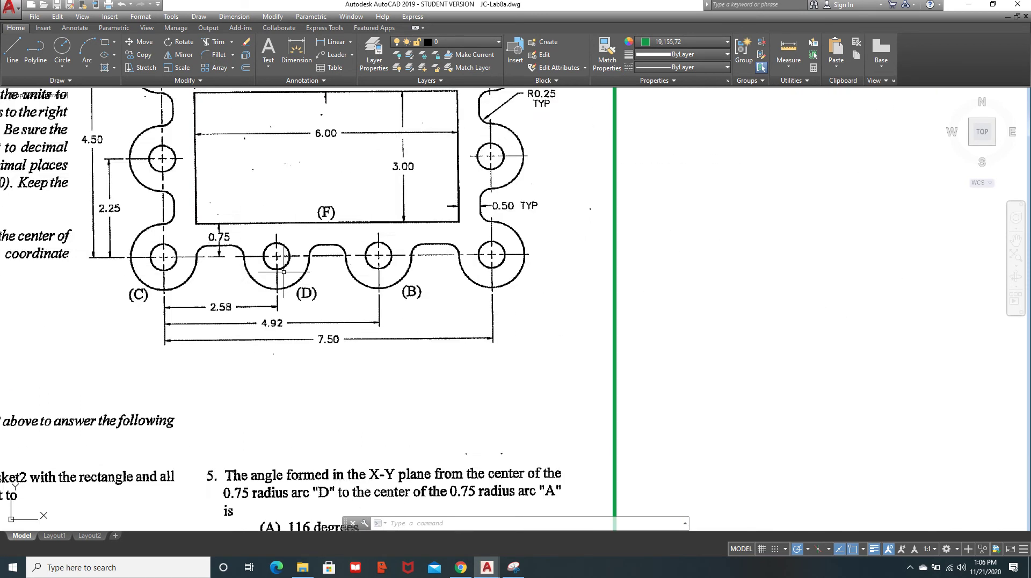
middle_drag(194, 292, 521, 270)
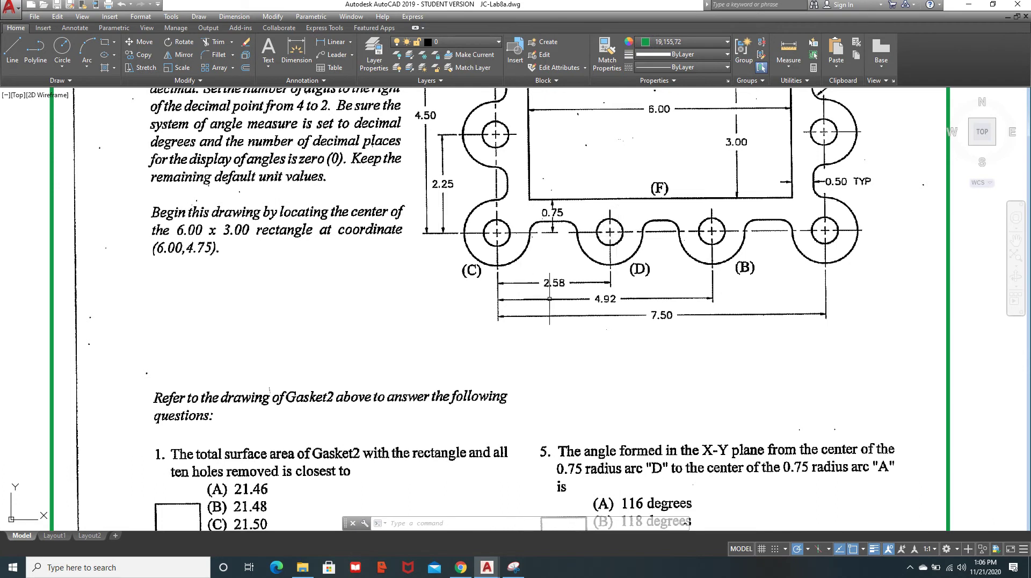
scroll(967, 375, down, 2)
mouse_move(81, 379)
middle_down()
mouse_move(307, 379)
mouse_move(633, 294)
middle_up()
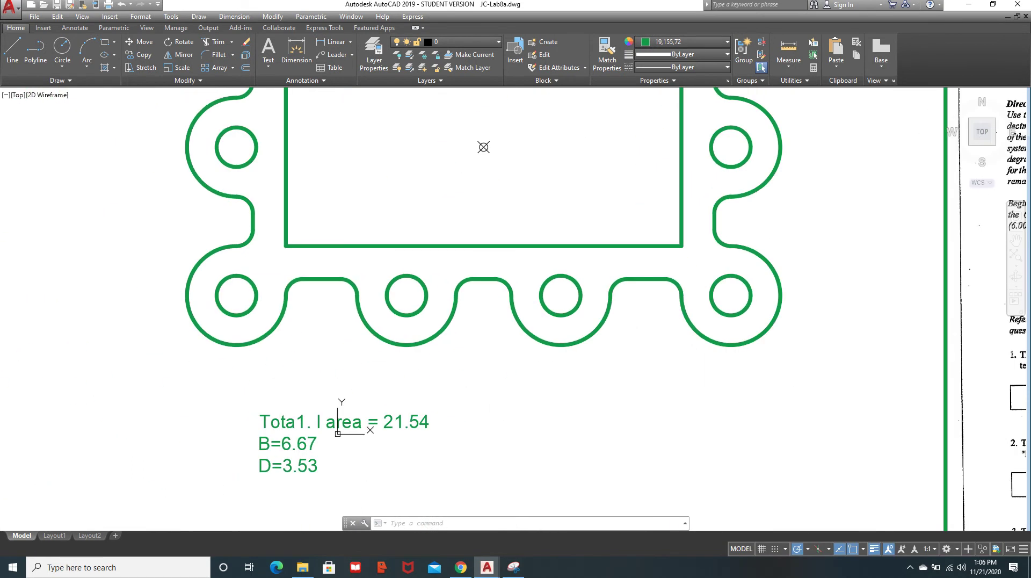
Step: Identify the absolute coordinates of arc D's center with ID Point and compare them with question 4's answer choices
click(789, 80)
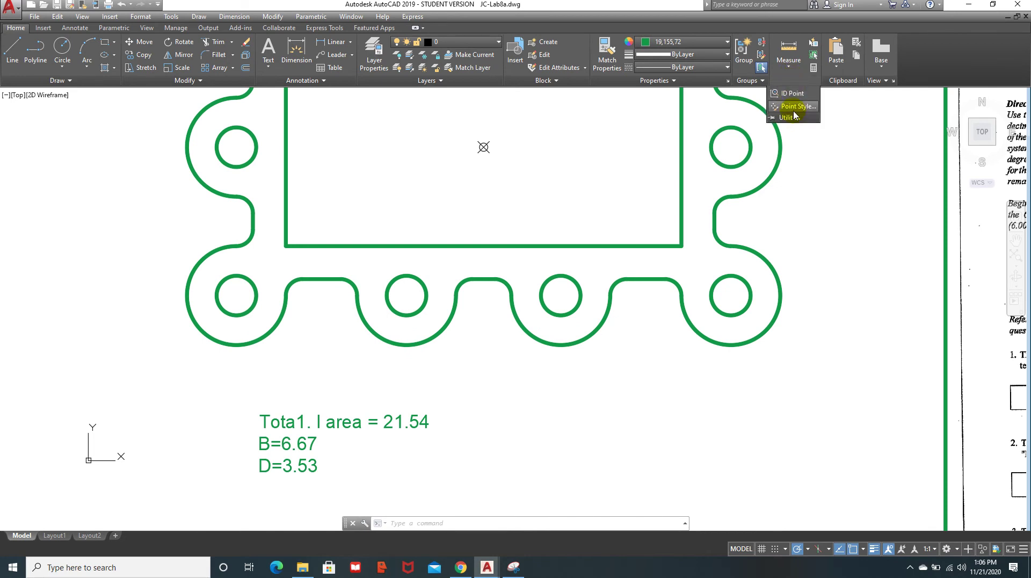
click(792, 93)
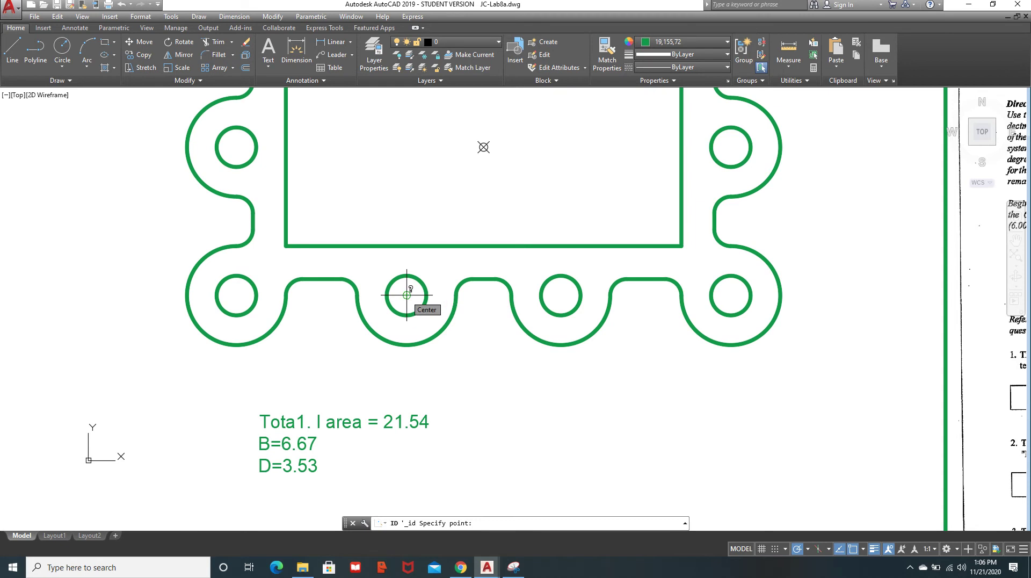
click(407, 294)
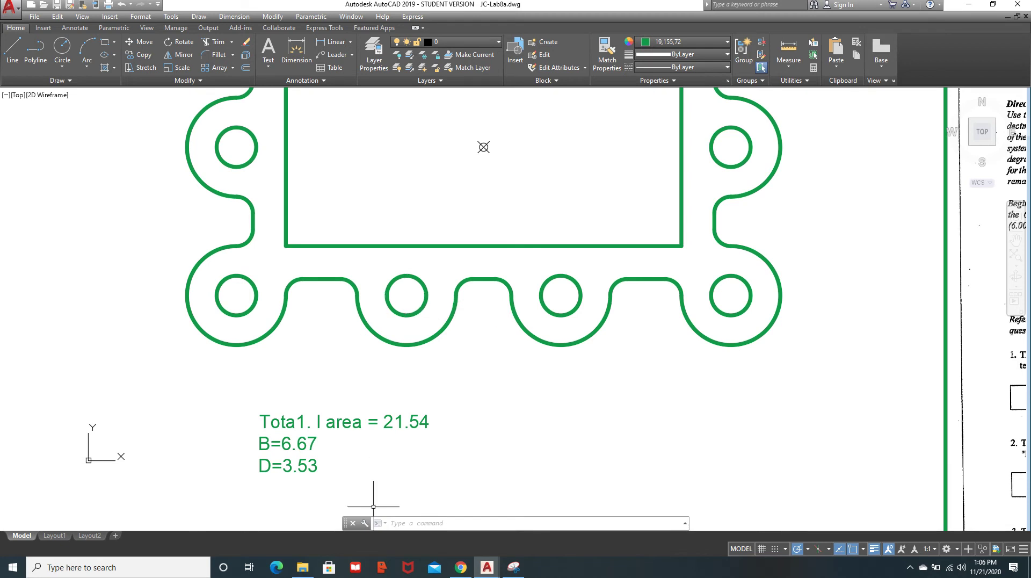
middle_drag(746, 463, 547, 252)
scroll(851, 472, down, 1)
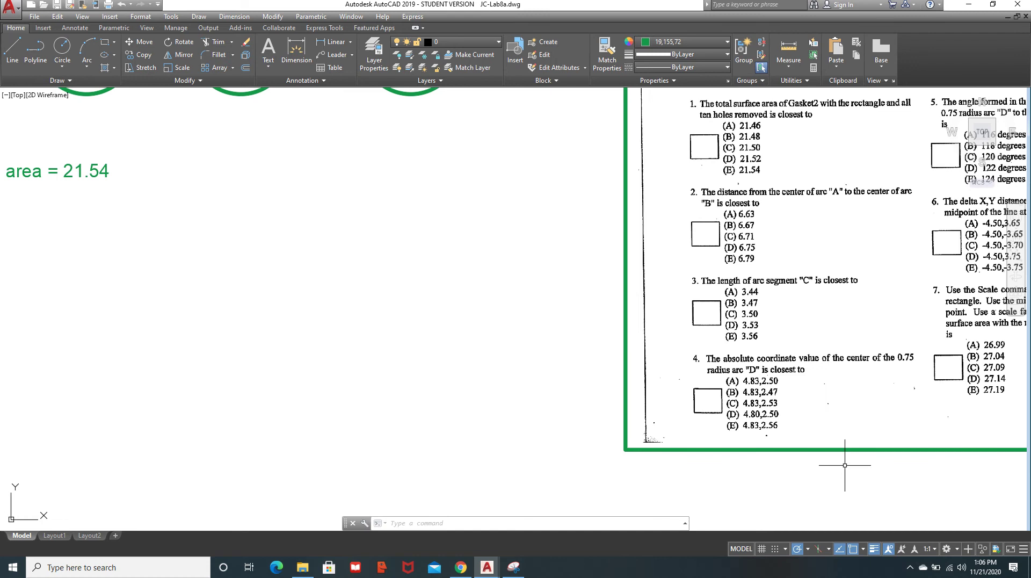
scroll(805, 440, up, 5)
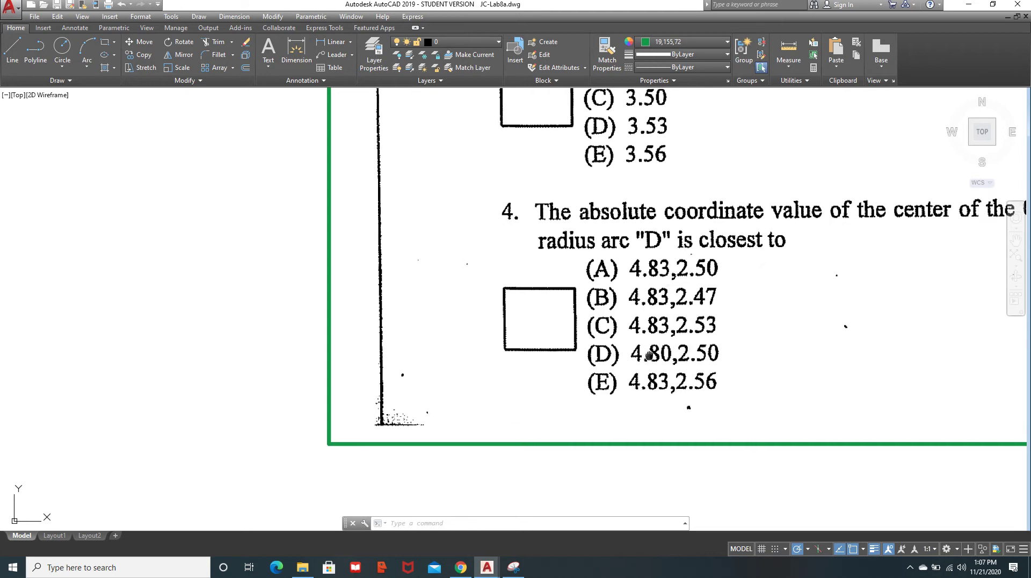
middle_drag(637, 357, 752, 376)
scroll(757, 329, down, 3)
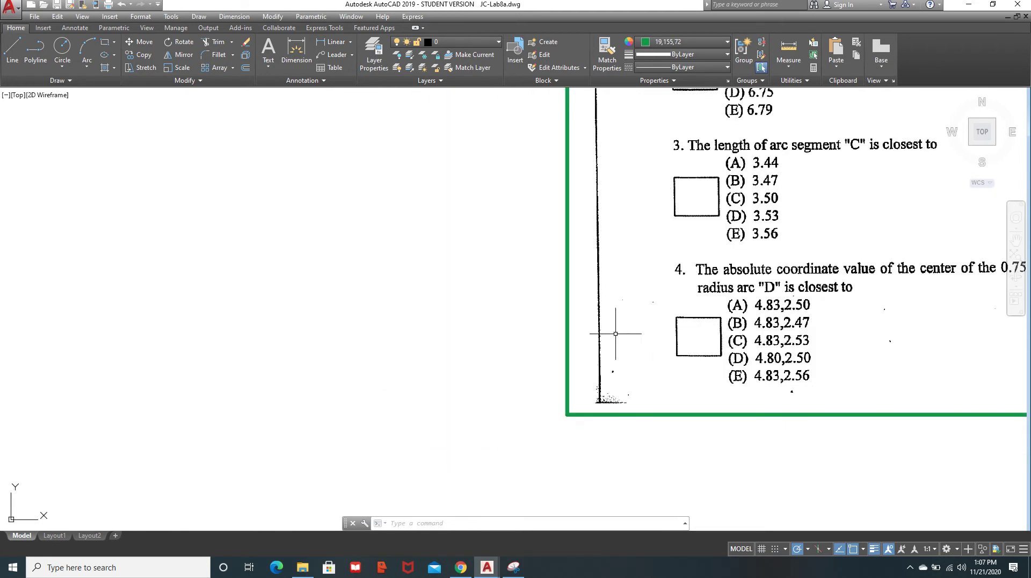
middle_drag(617, 333, 497, 379)
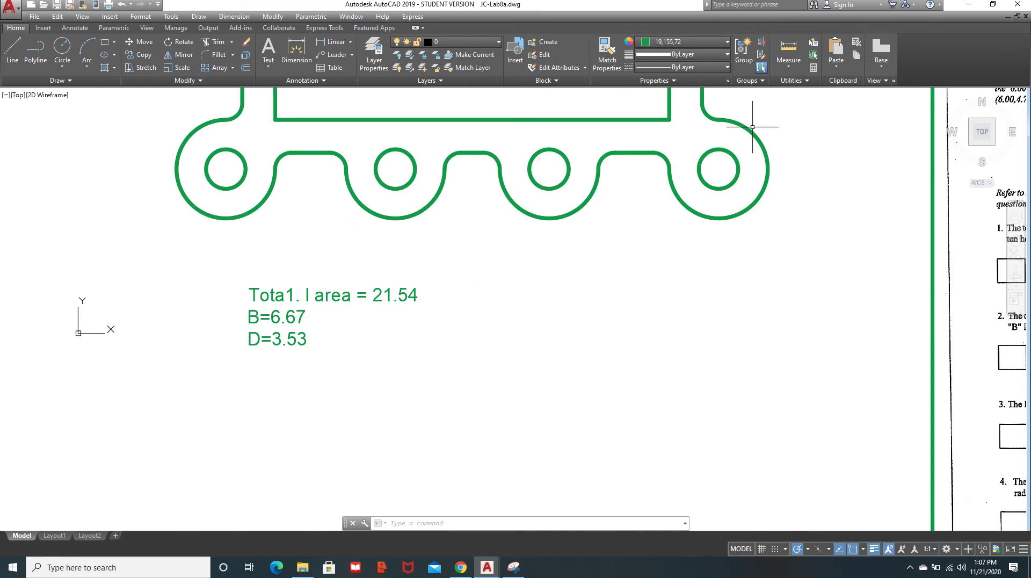
Step: Recheck the coordinates of arc D's center with ID Point against question 4's answer choices, leaving the command without picking a point
right_click(468, 340)
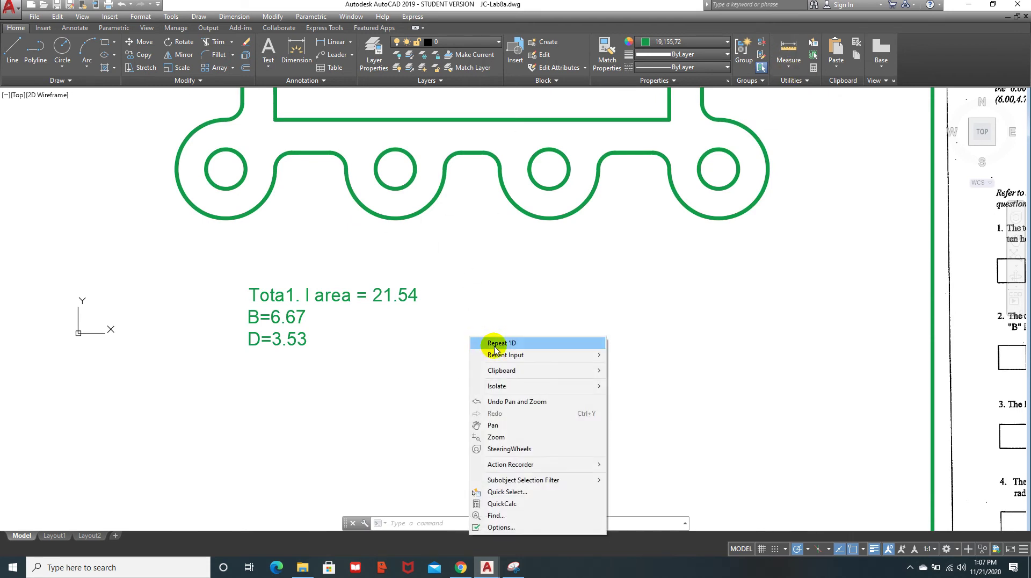
click(480, 342)
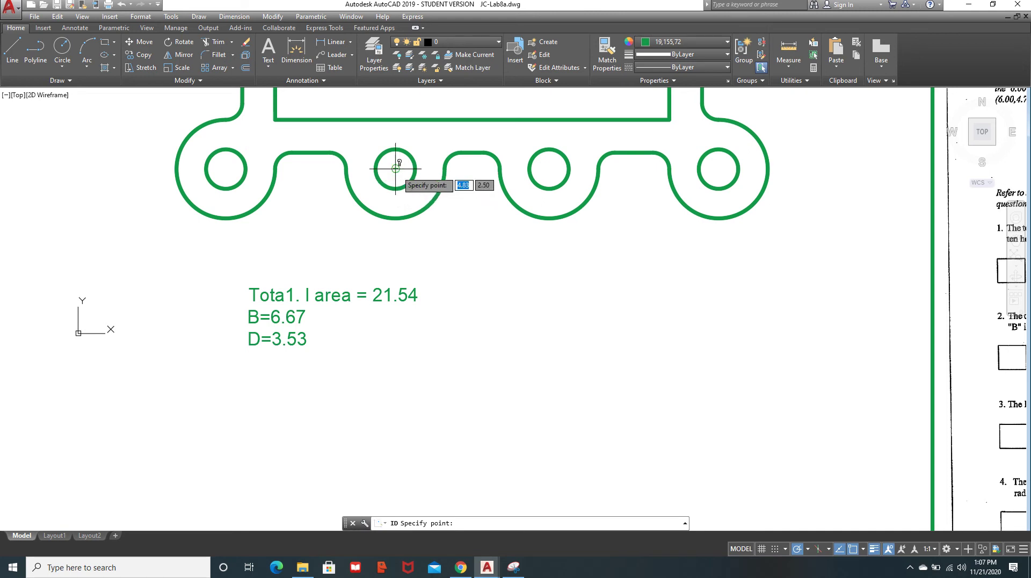
scroll(884, 438, down, 2)
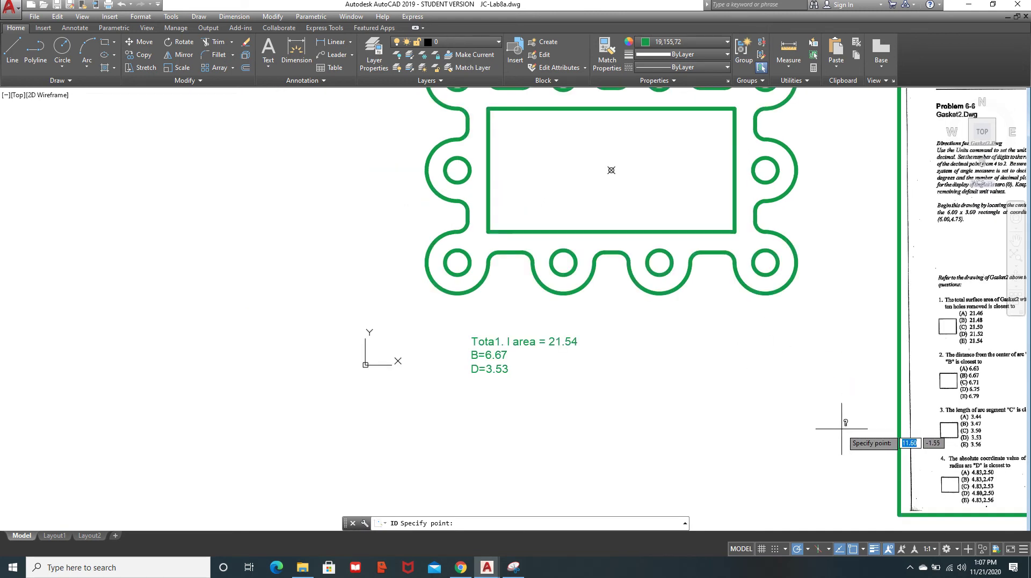
middle_drag(884, 438, 544, 243)
scroll(684, 300, up, 6)
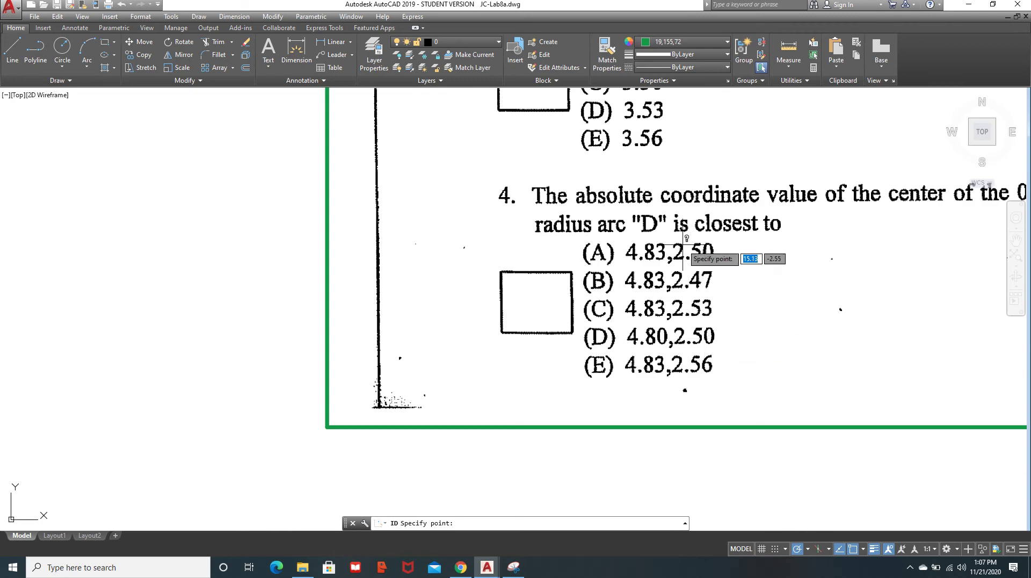
scroll(352, 272, down, 5)
scroll(268, 270, up, 2)
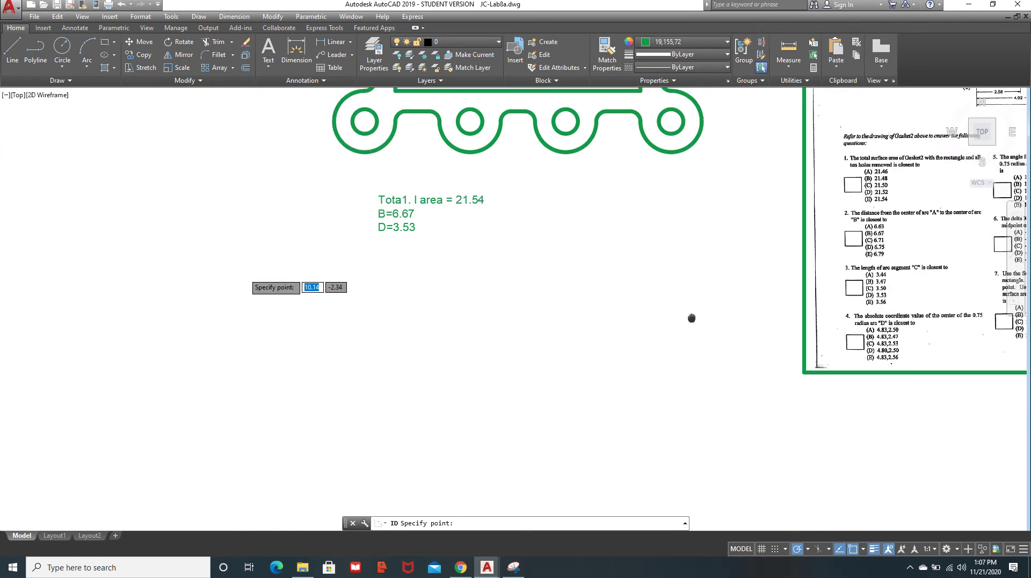
scroll(279, 274, up, 1)
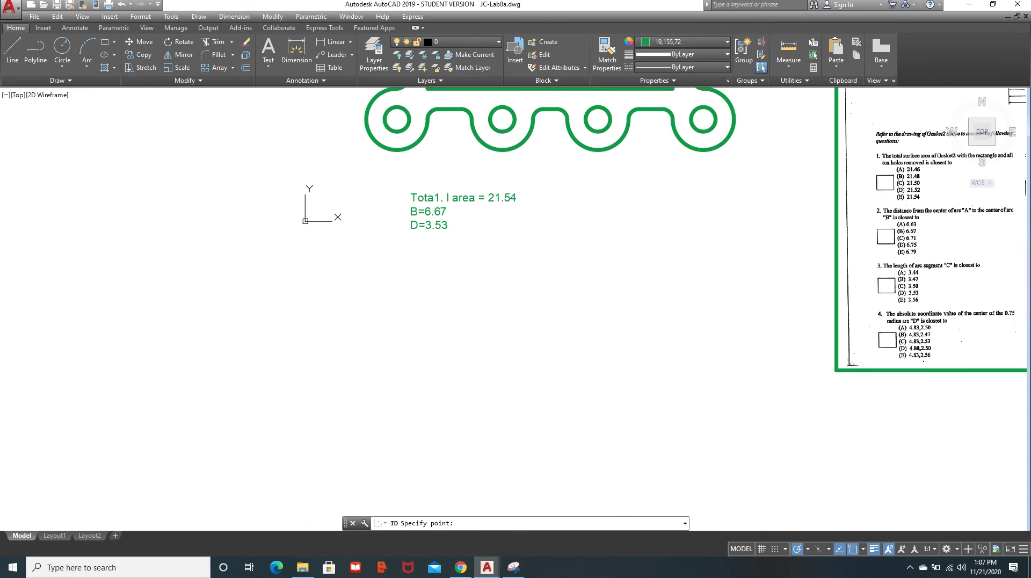
key(Escape)
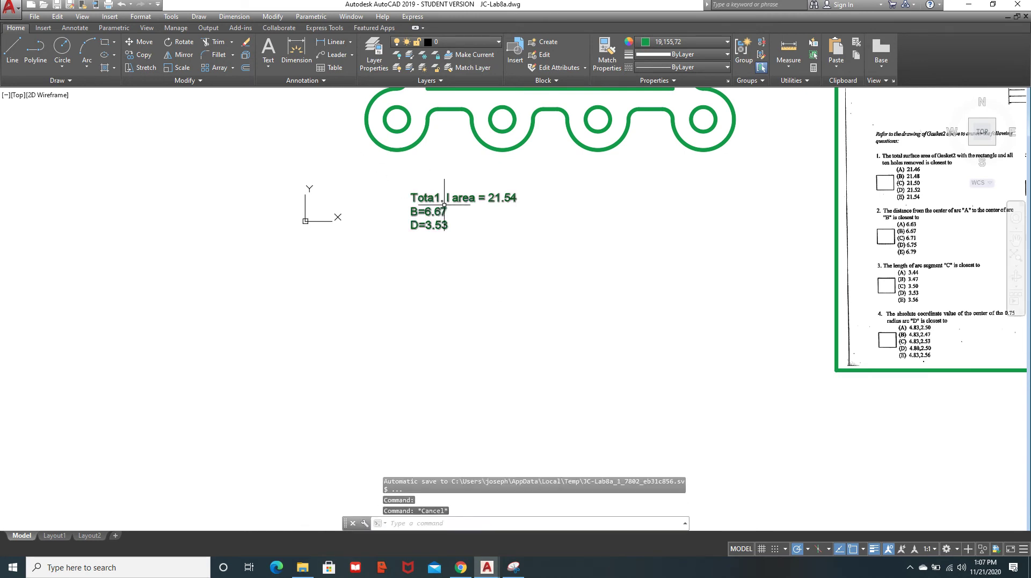
Step: Add the line "A=4.83,2.50" below "D=3.53" in the answer note and close the text editor
double_click(439, 218)
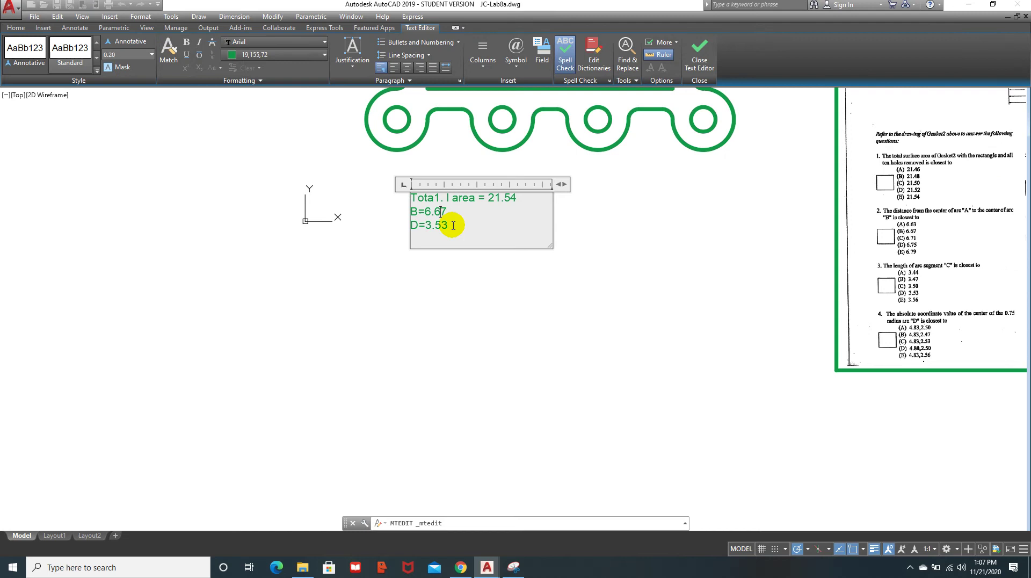
key(Return)
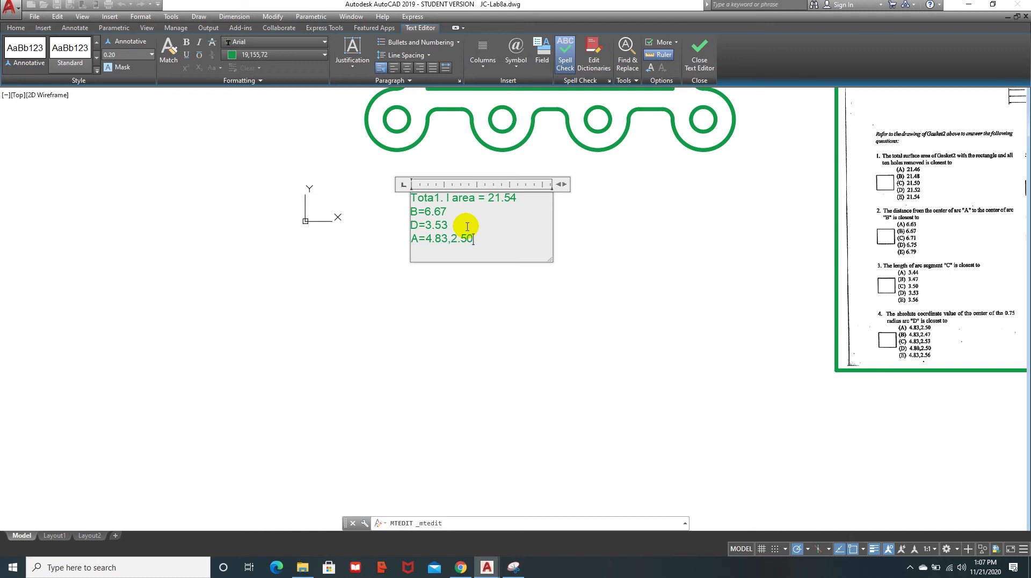
key(Return)
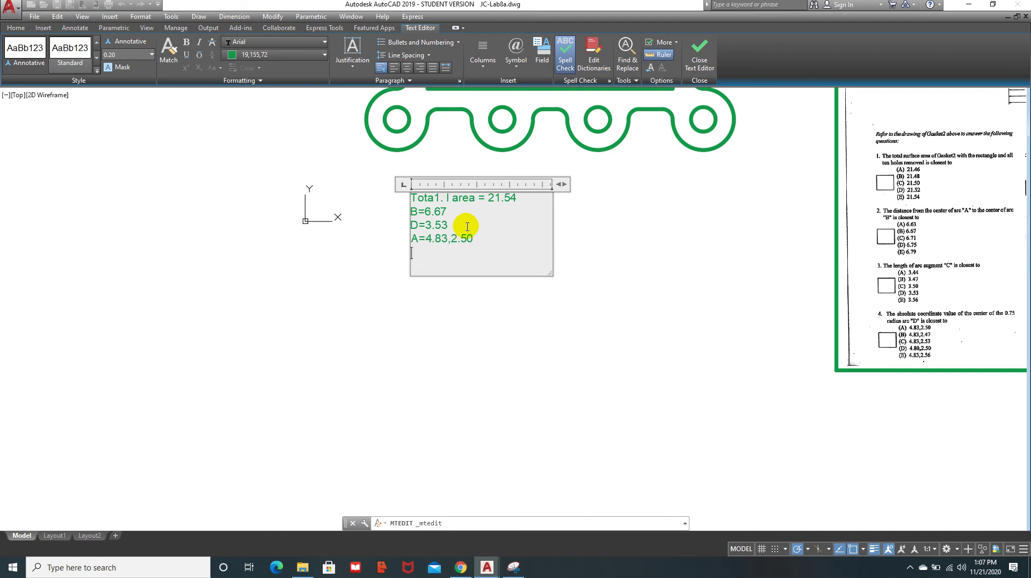
click(697, 56)
Step: Read question 5 about the X-Y plane angle from arc D's center to arc A's center and locate both arcs in the reference drawing
mouse_move(690, 271)
middle_down()
mouse_move(612, 308)
mouse_move(501, 285)
middle_up()
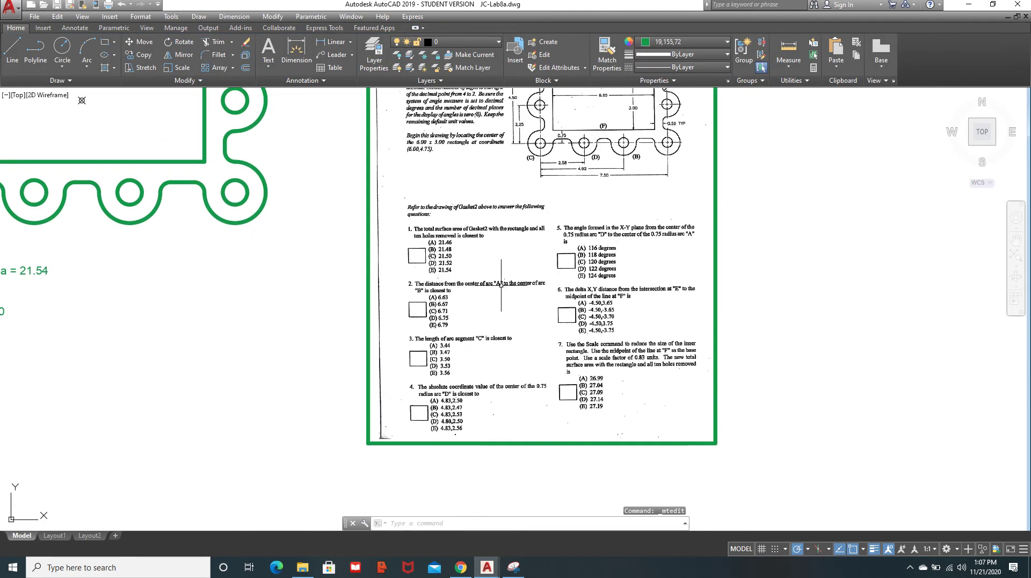
scroll(592, 249, up, 6)
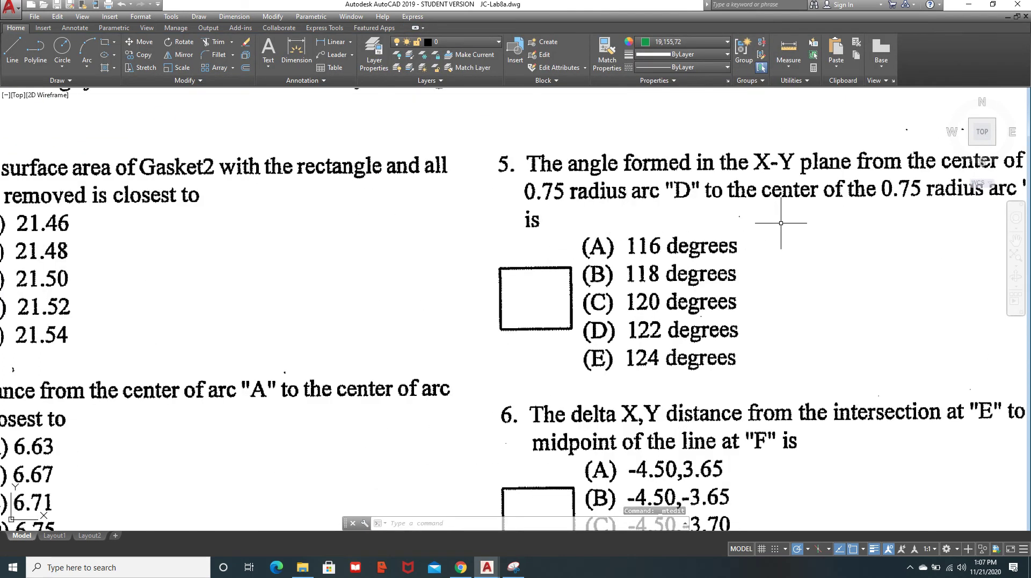
middle_drag(927, 244, 711, 249)
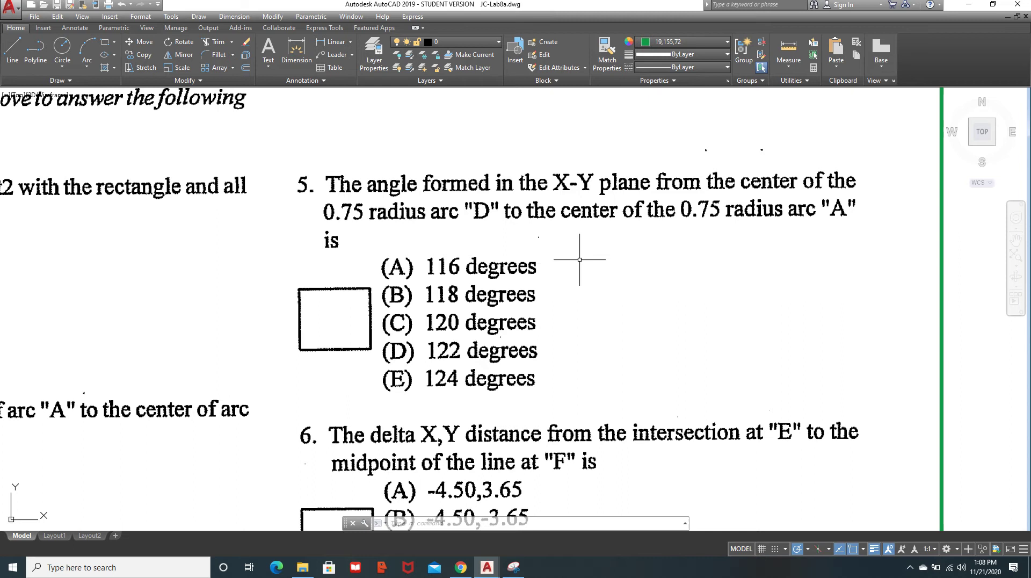
scroll(580, 259, down, 3)
scroll(581, 260, up, 2)
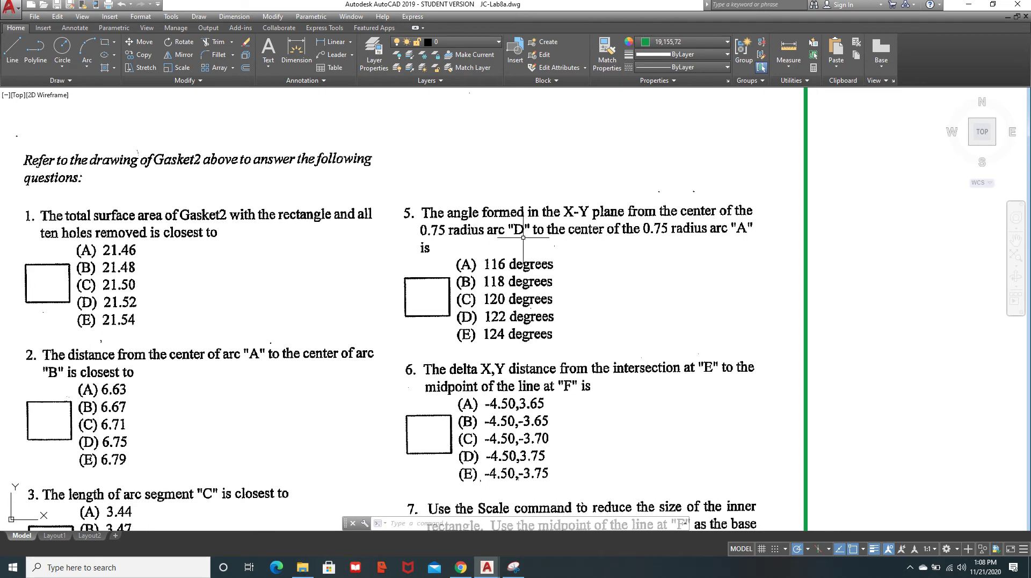
scroll(647, 244, down, 6)
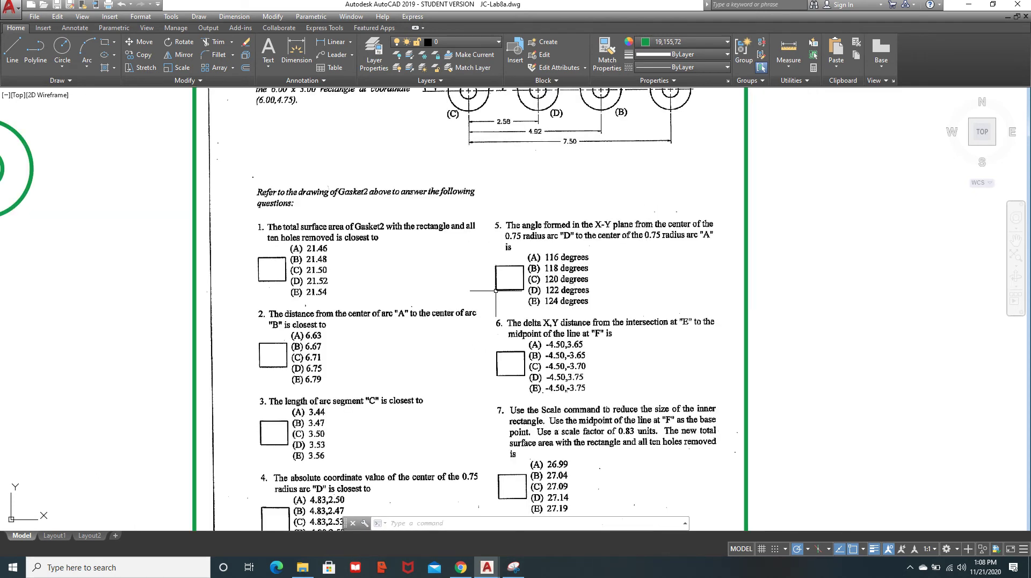
scroll(592, 387, up, 4)
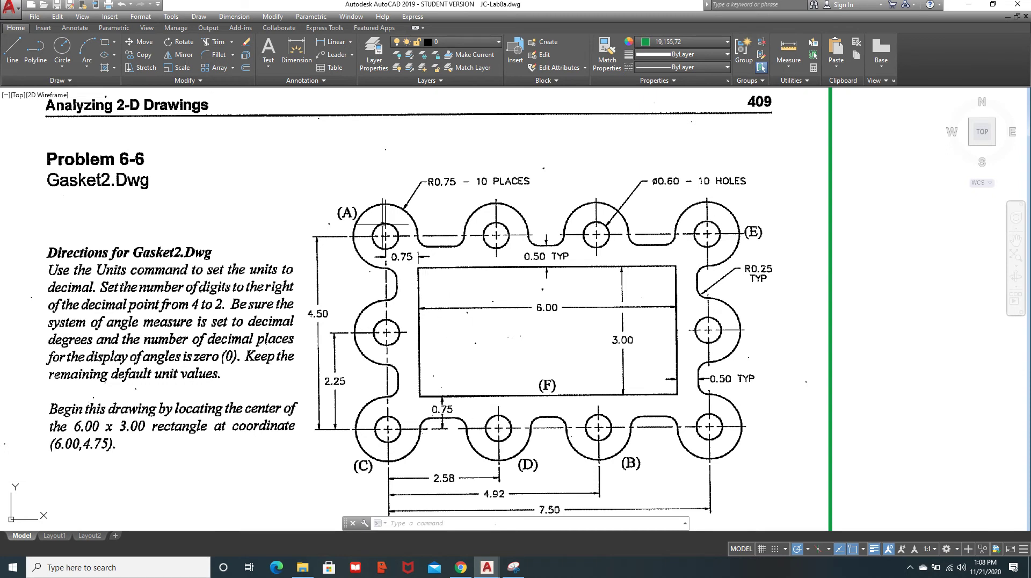
scroll(300, 311, down, 3)
mouse_move(370, 384)
middle_down()
mouse_move(557, 311)
mouse_move(776, 295)
mouse_move(783, 313)
middle_up()
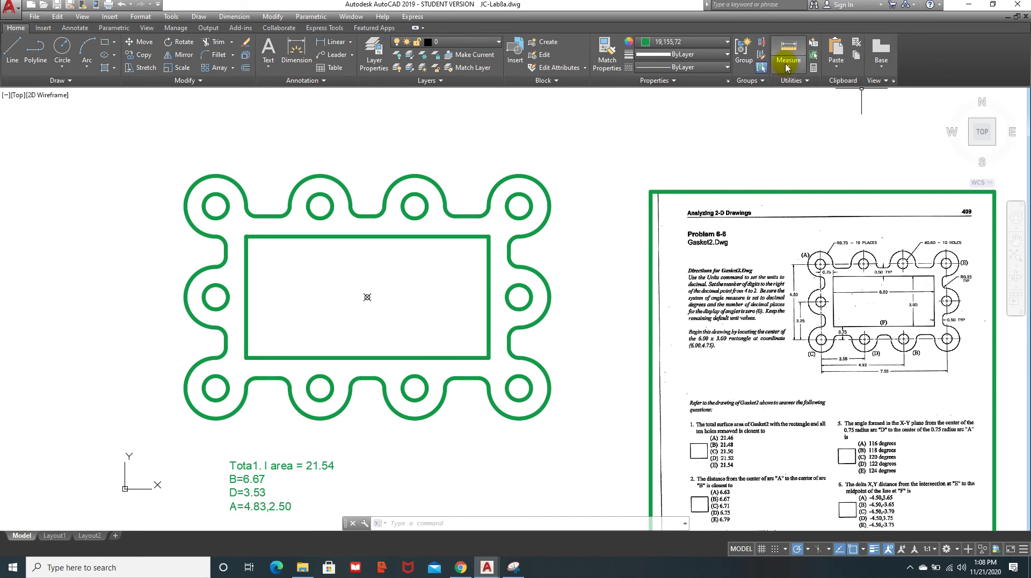
Step: Measure from arc D's center to arc A's center with the Distance tool and compare the XY-plane angle with question 5's choices
click(787, 63)
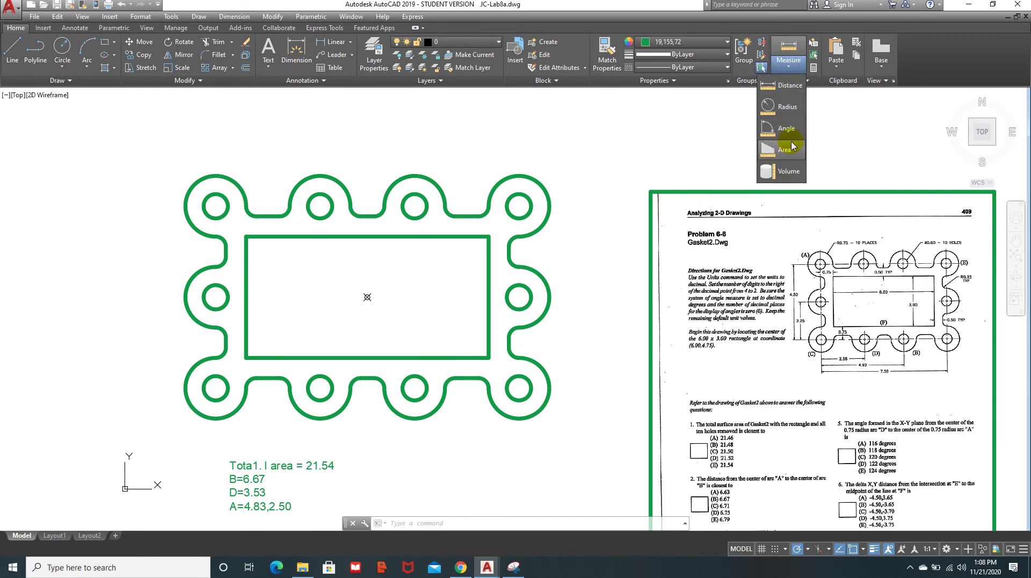
click(788, 84)
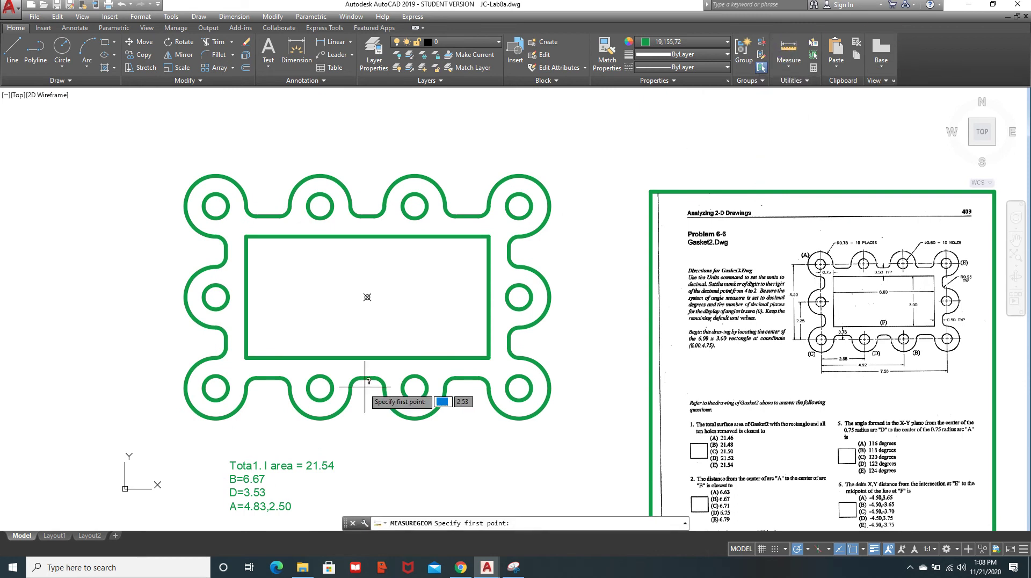
click(320, 387)
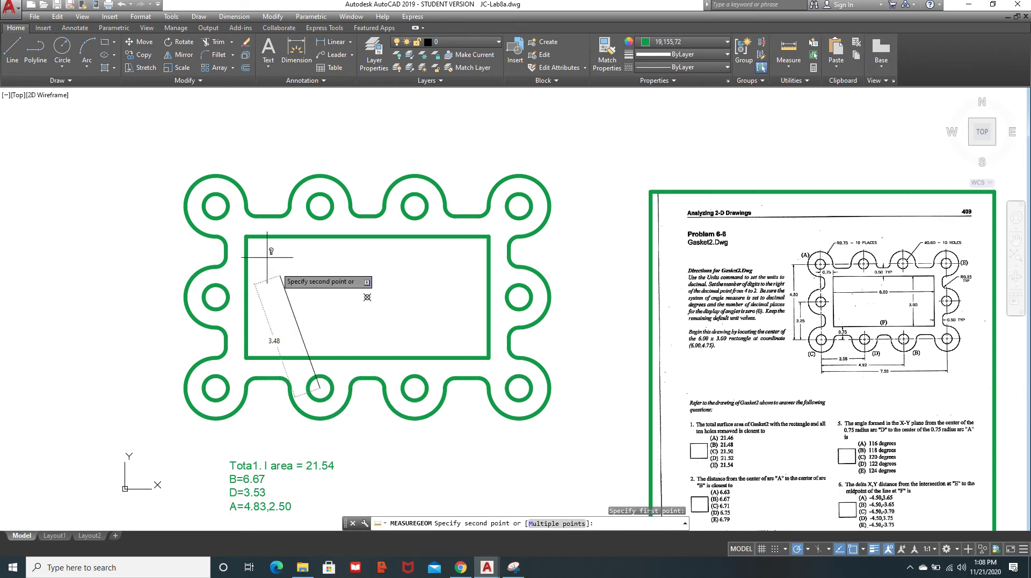
click(216, 206)
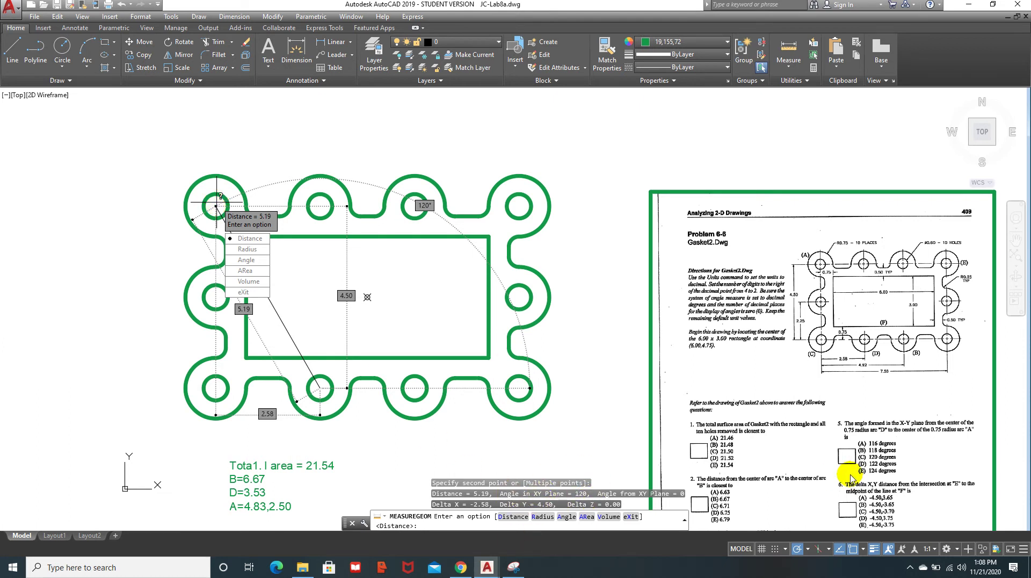
scroll(889, 462, up, 6)
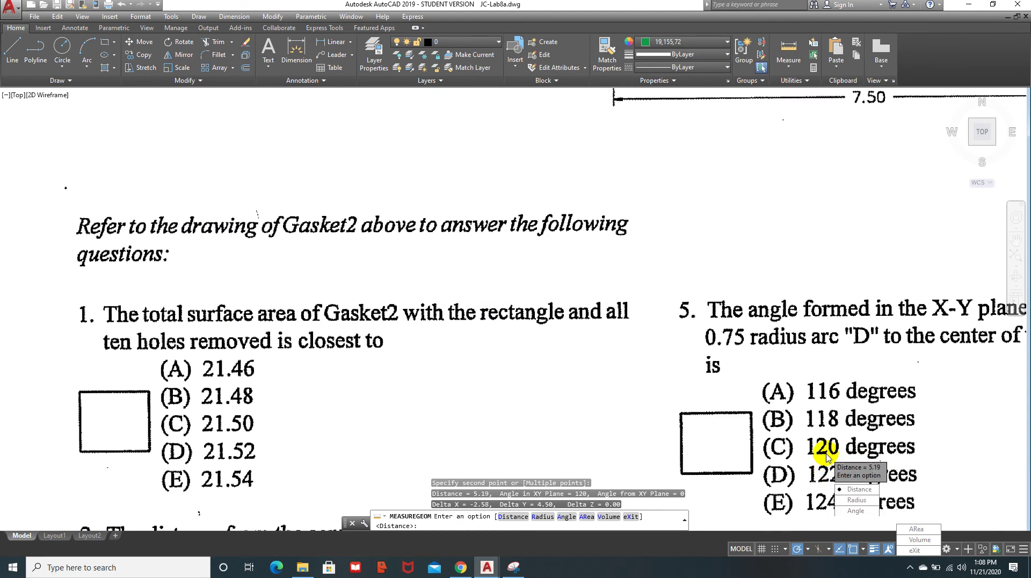
scroll(826, 456, down, 6)
key(Escape)
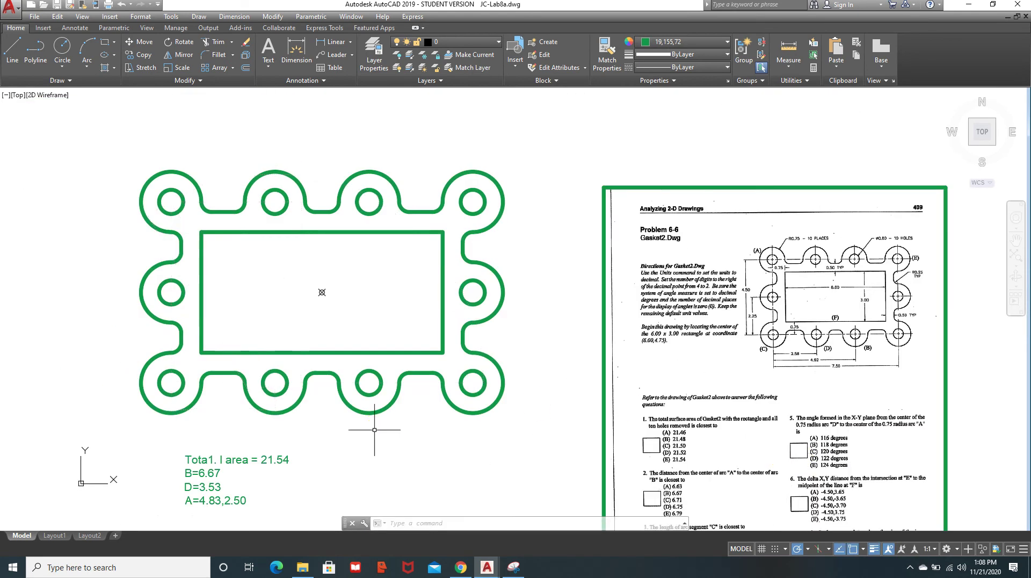
Step: Open the answer note for editing and start a new line "C=" below "A=4.83,2.50"
scroll(345, 453, up, 3)
scroll(326, 353, up, 4)
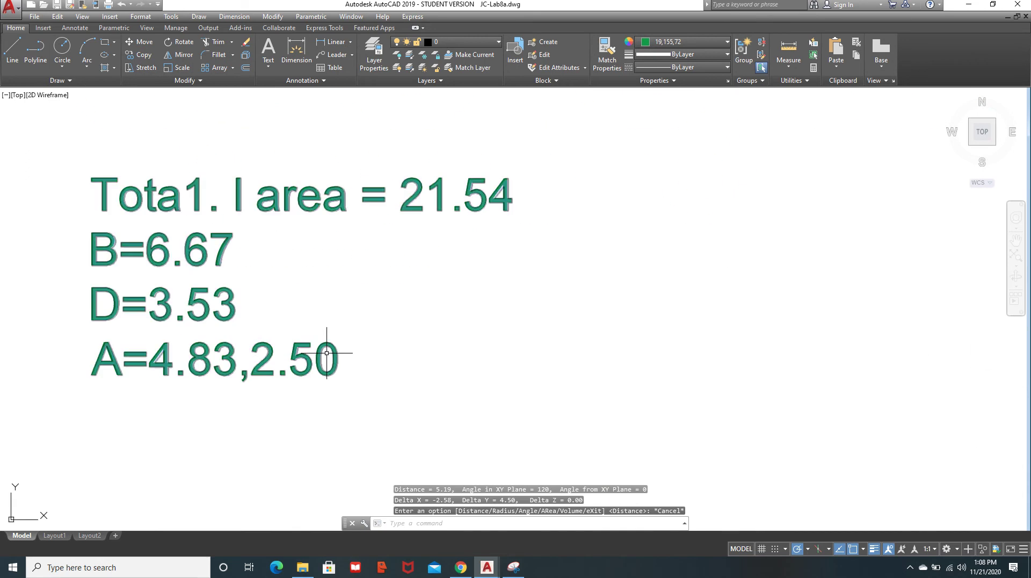
double_click(344, 363)
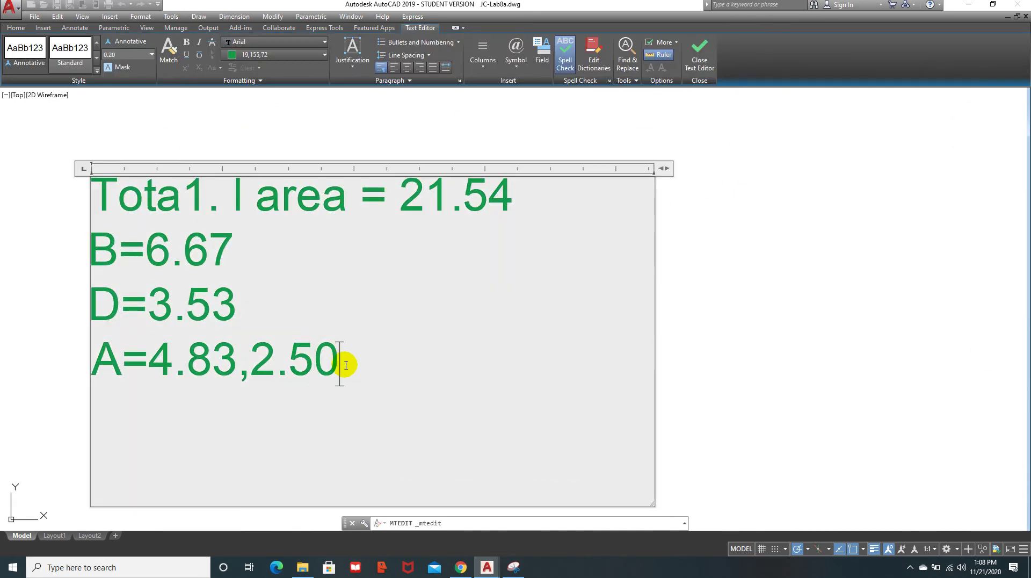
key(Return)
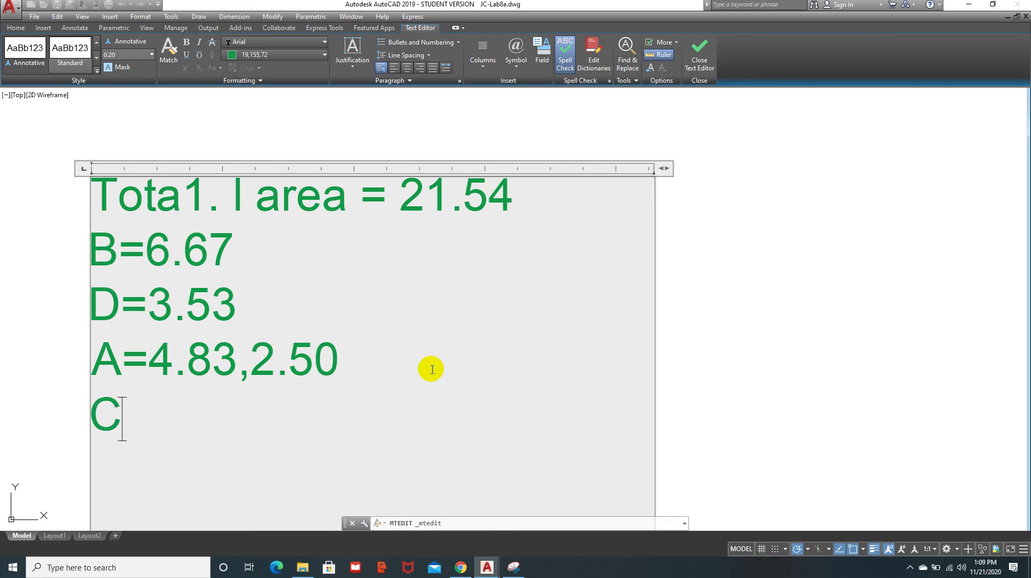
key(BackSpace)
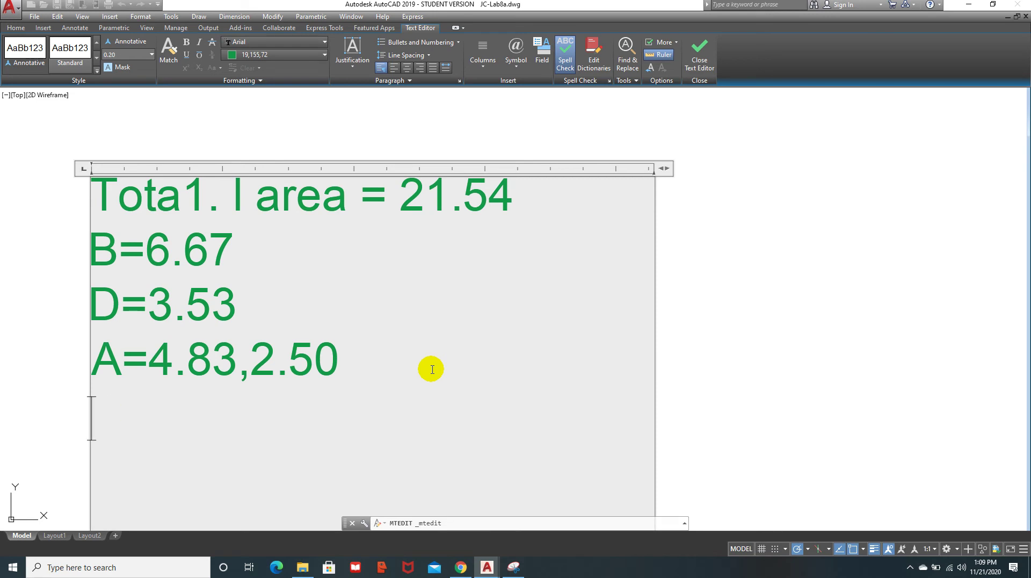
text(C=)
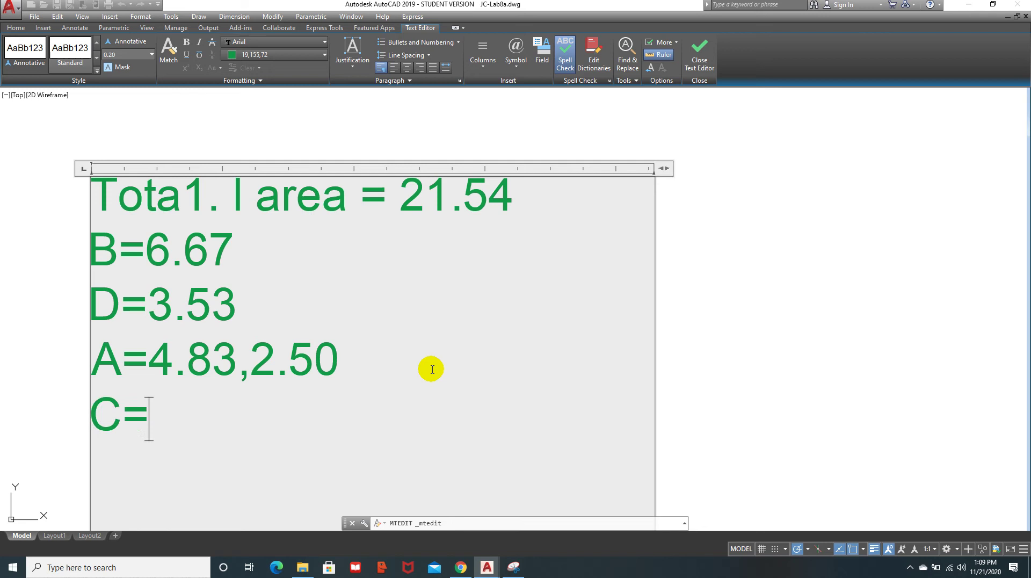
Step: Recheck question 5's answer choices, complete the note's last line as "C=120°" with a degree symbol, and start another line
scroll(730, 338, down, 4)
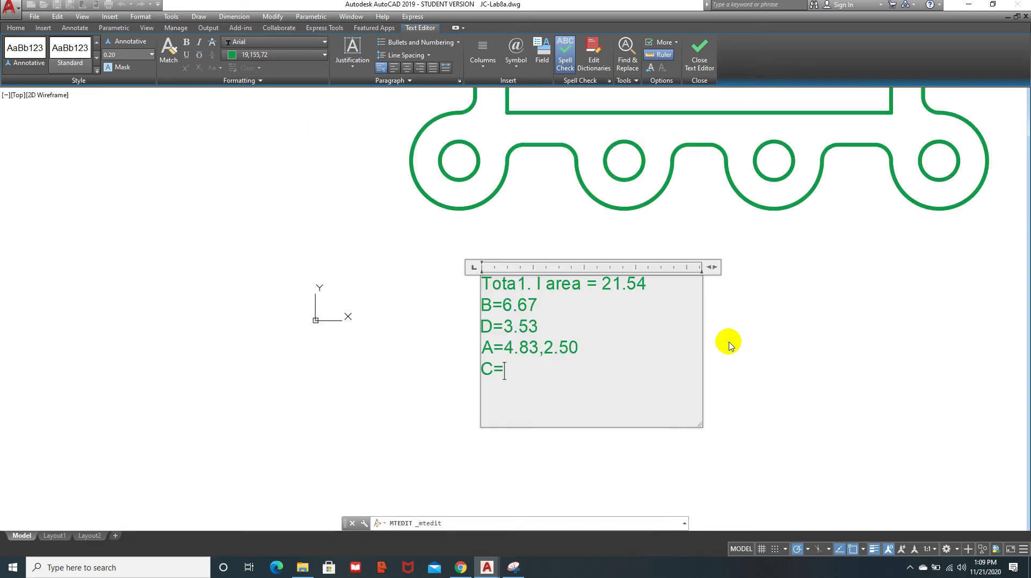
scroll(833, 380, down, 5)
middle_drag(870, 391, 589, 392)
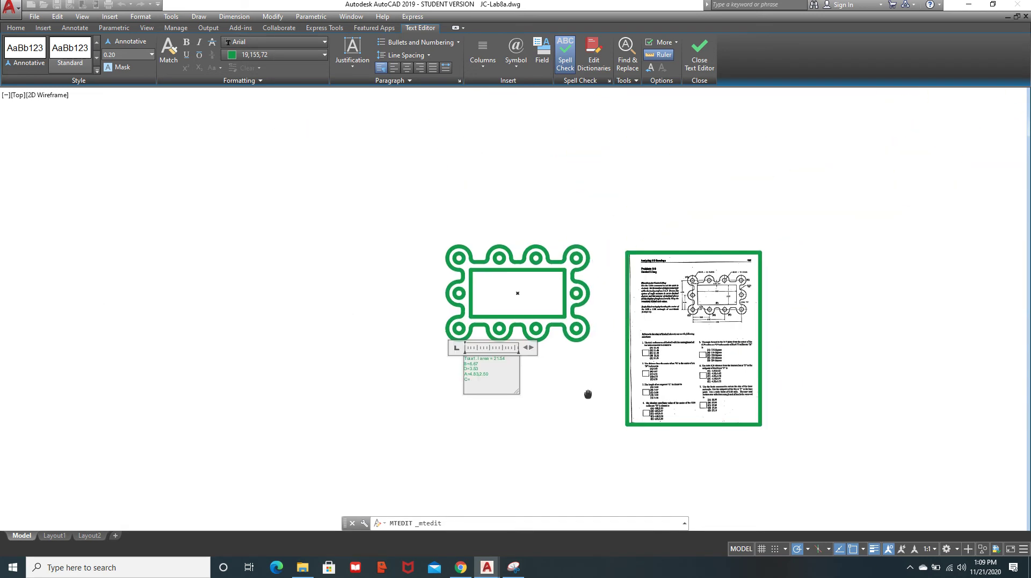
scroll(722, 395, up, 10)
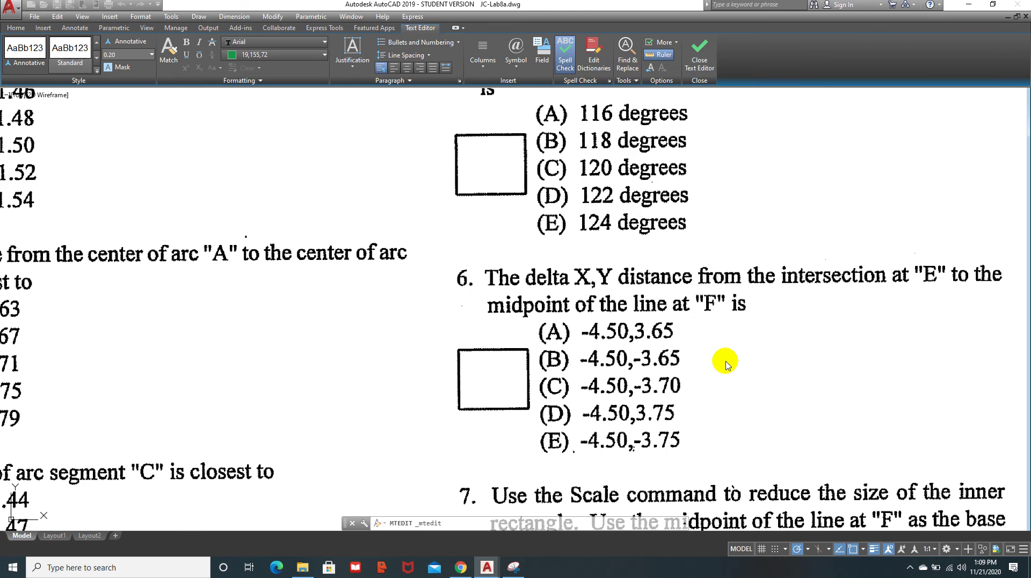
scroll(725, 364, down, 10)
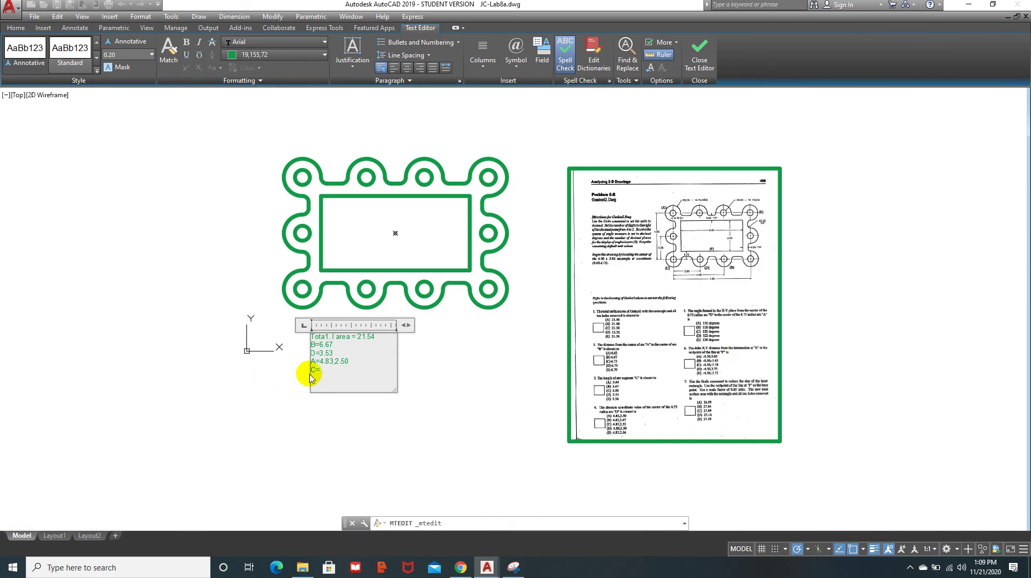
scroll(306, 374, up, 6)
click(387, 360)
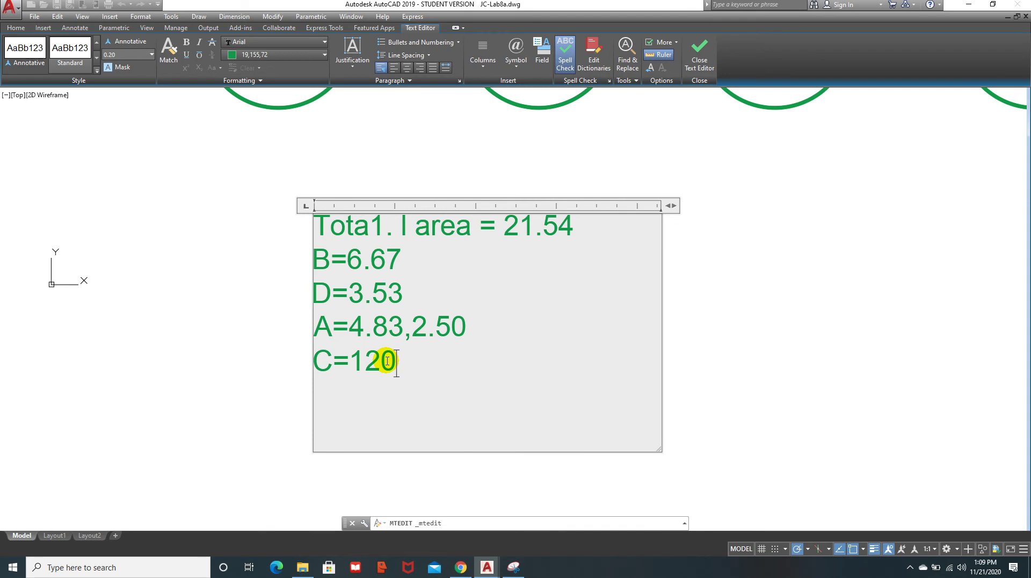
text(120%%d)
key(Return)
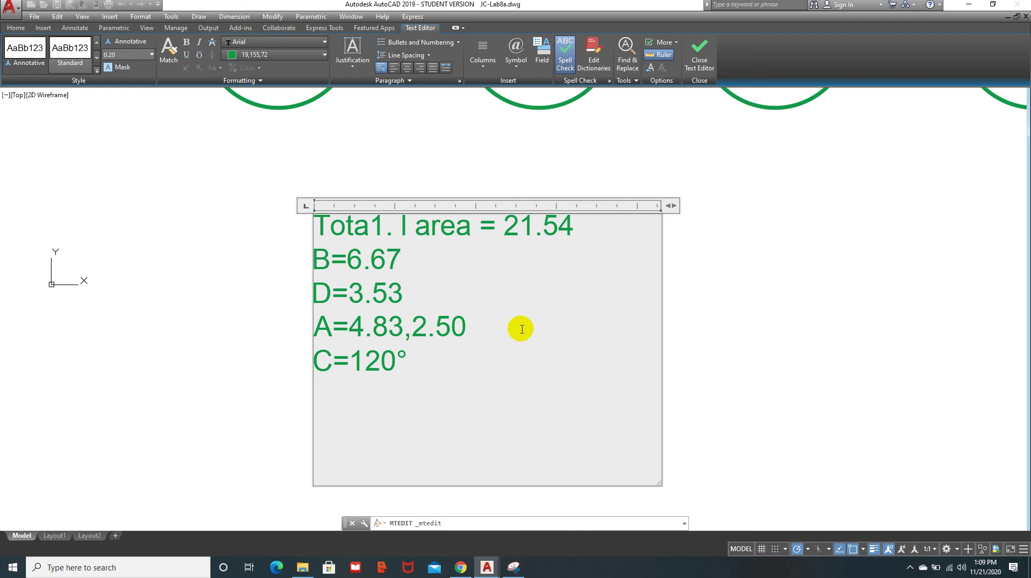
Step: Read question 6 about the delta X,Y distance and locate intersection E and the line at F in the reference drawing
scroll(831, 445, down, 3)
middle_drag(542, 322, 249, 320)
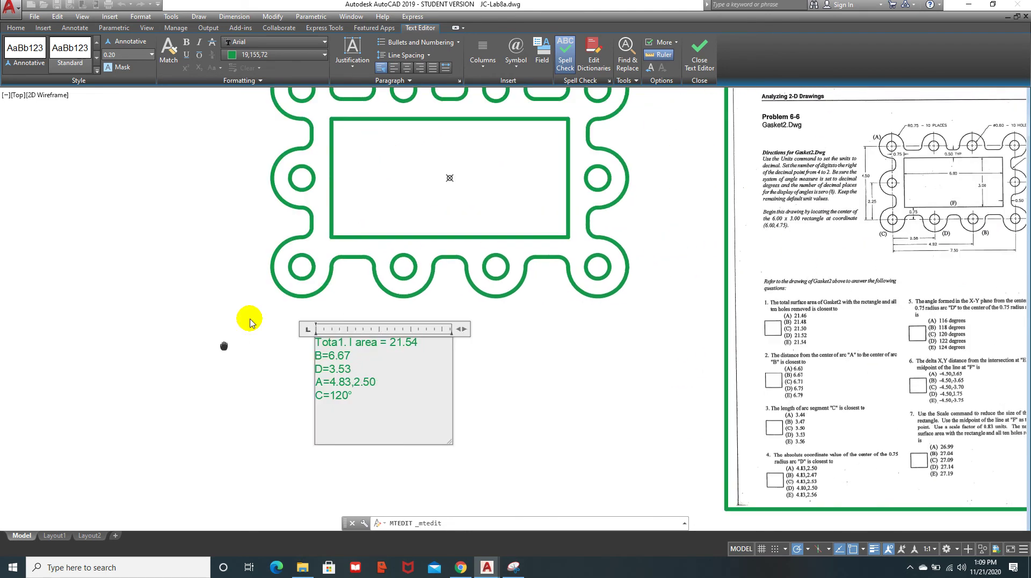
middle_drag(845, 400, 651, 391)
scroll(807, 369, up, 8)
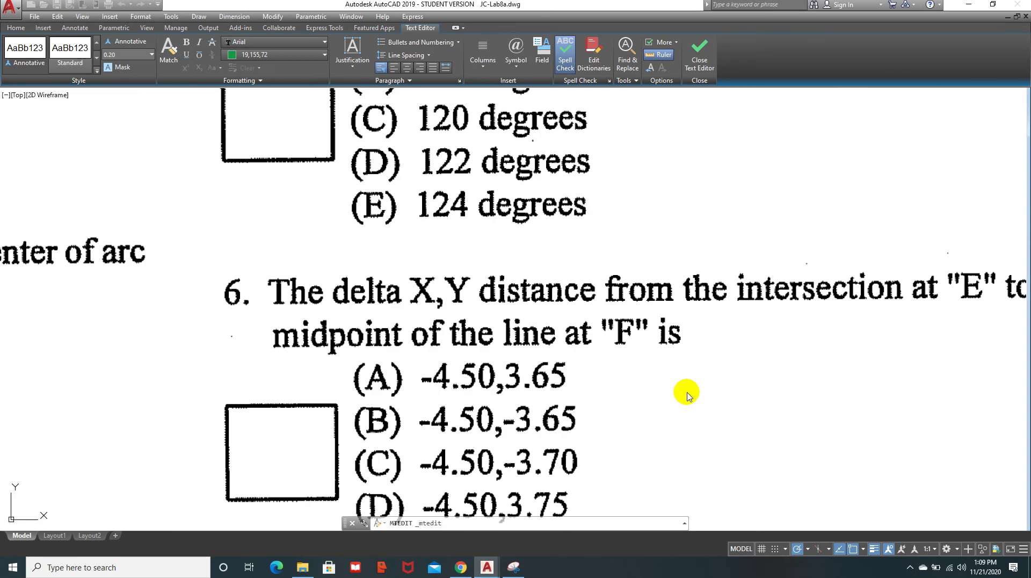
scroll(677, 397, down, 4)
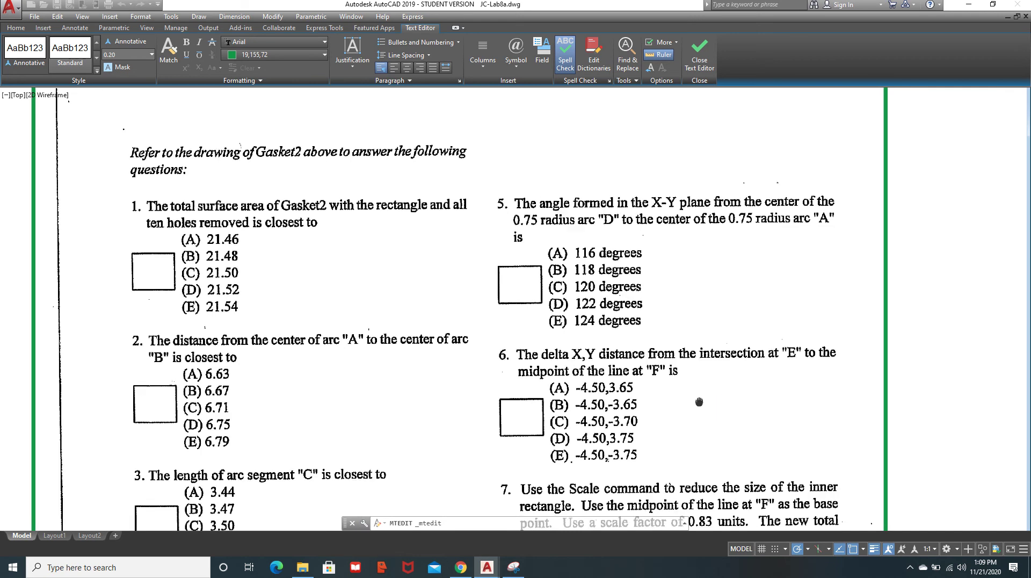
middle_drag(700, 397, 678, 321)
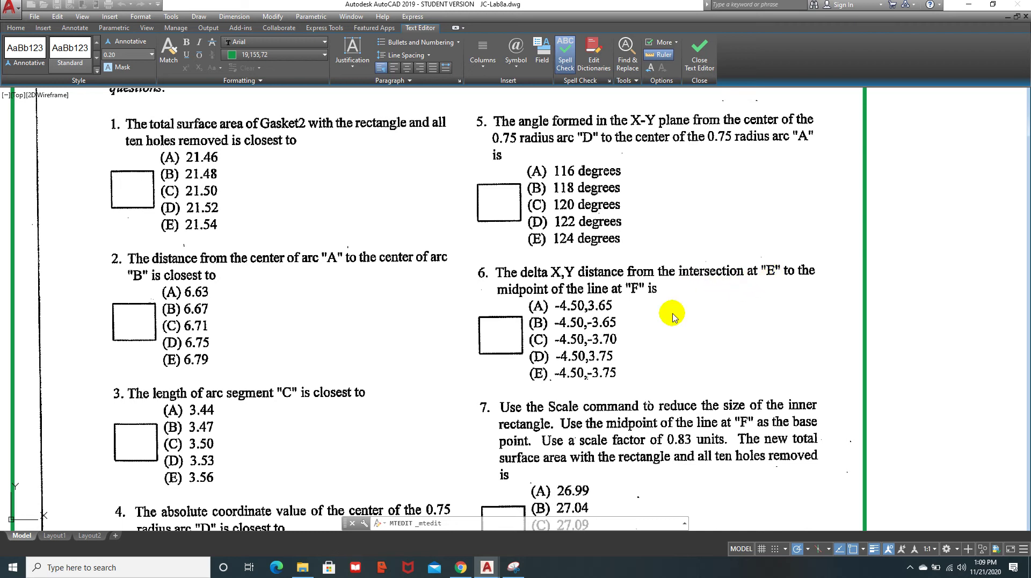
scroll(651, 315, down, 3)
scroll(648, 258, up, 1)
middle_drag(618, 434, 618, 504)
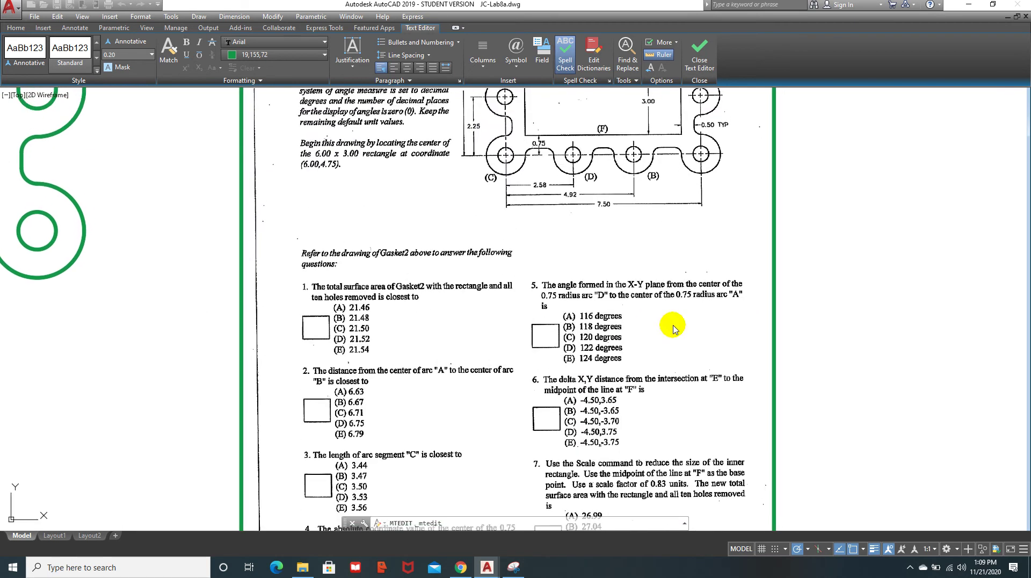
middle_drag(672, 325, 672, 405)
middle_drag(675, 154, 675, 257)
scroll(674, 257, up, 4)
scroll(699, 182, up, 2)
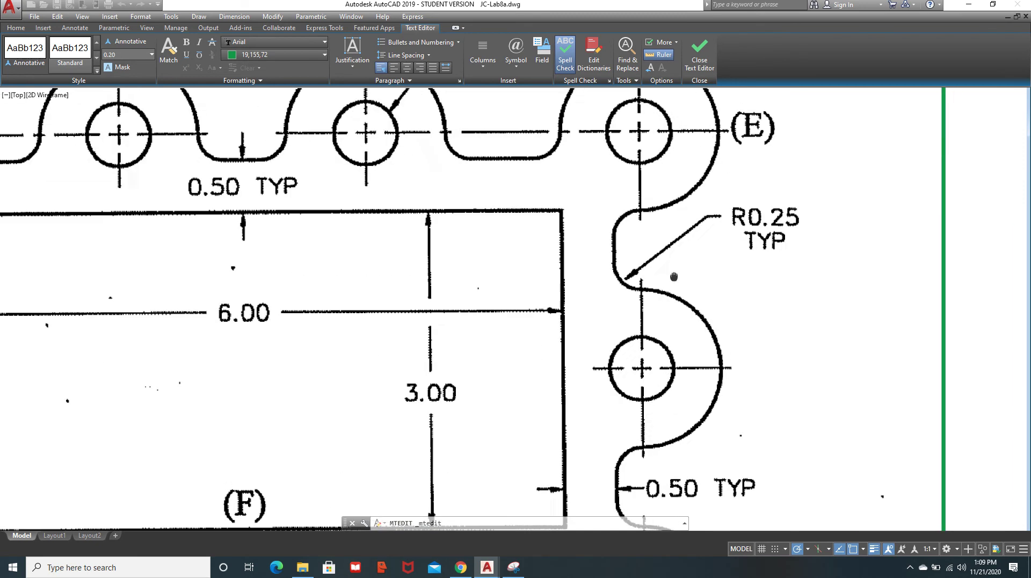
middle_drag(671, 217, 671, 280)
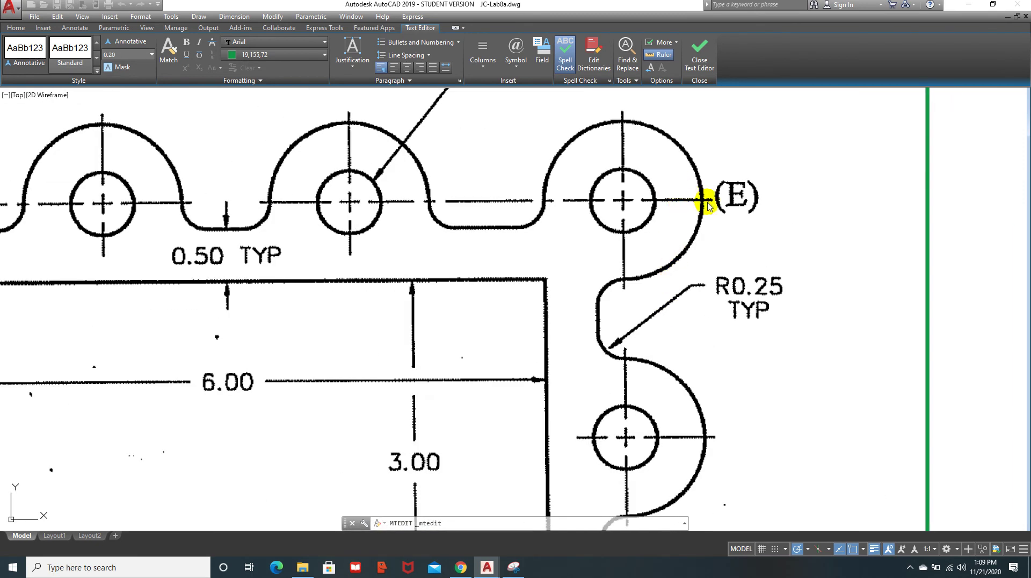
scroll(687, 215, down, 3)
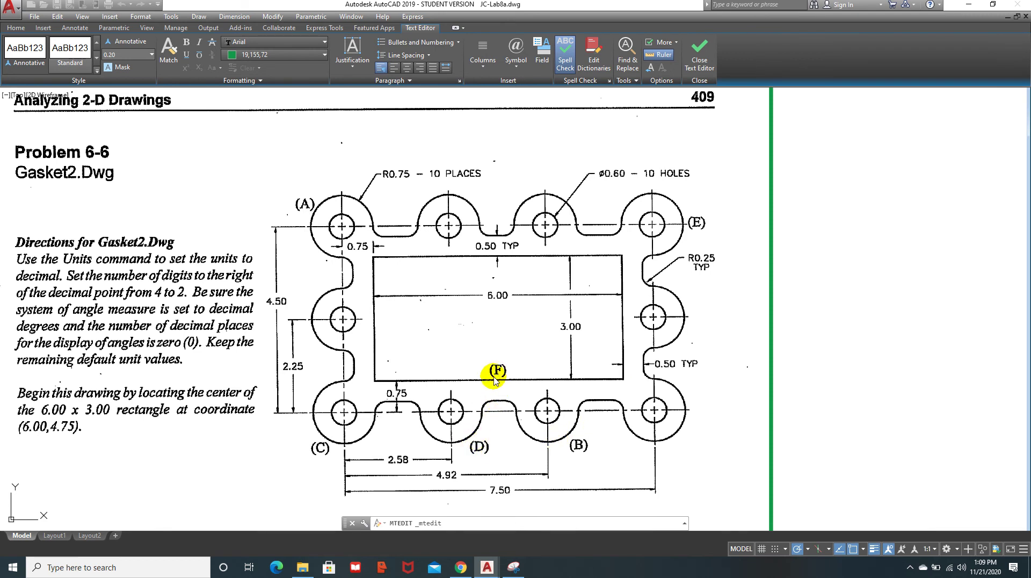
scroll(442, 371, down, 3)
middle_drag(454, 413, 740, 353)
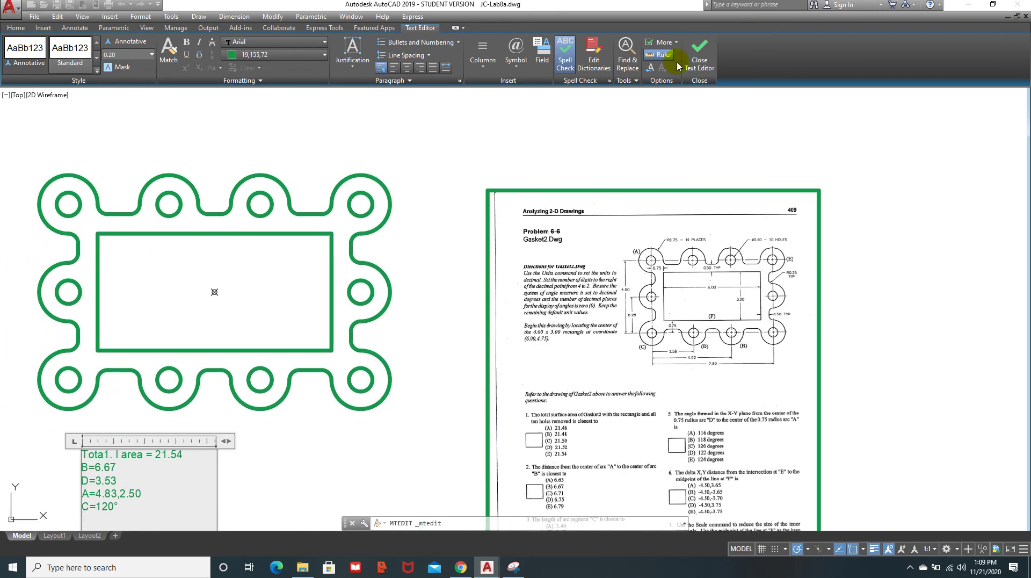
middle_drag(342, 98, 398, 98)
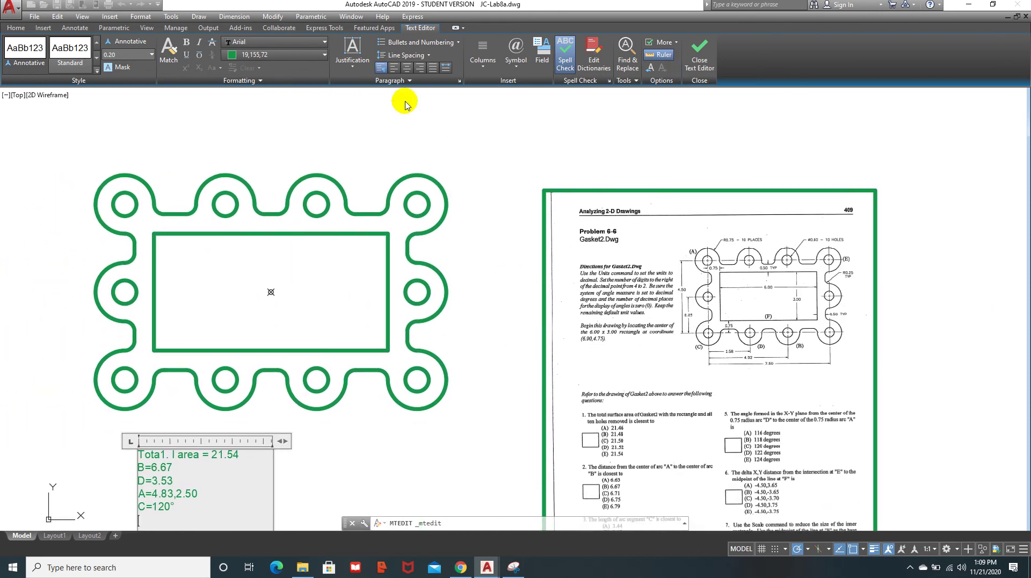
Step: Leave the note's text editing and start a Distance measurement at the right quadrant of the gasket's upper-right outer arc, point E
click(16, 28)
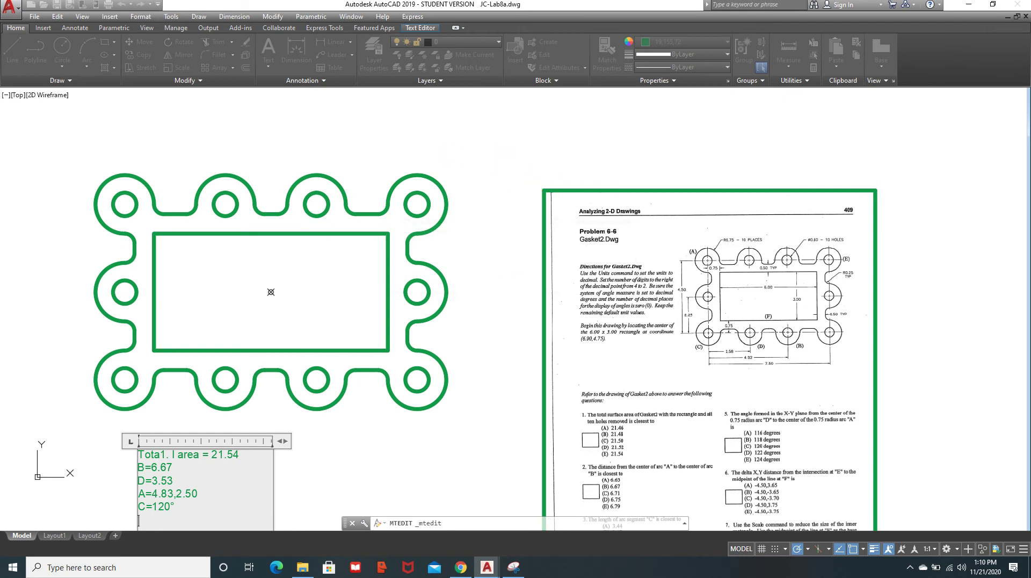
key(Escape)
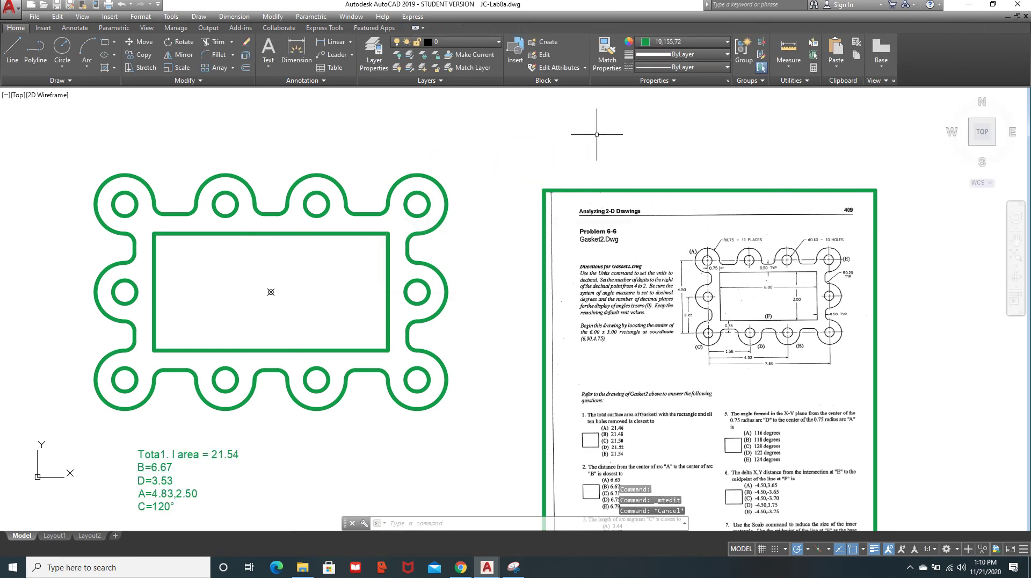
click(788, 61)
click(788, 89)
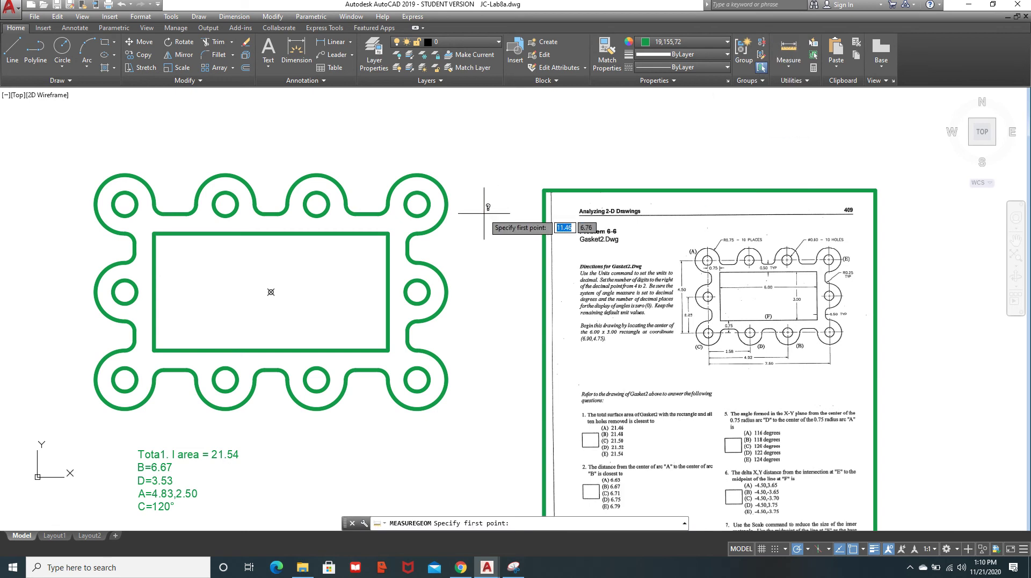
scroll(447, 202, up, 6)
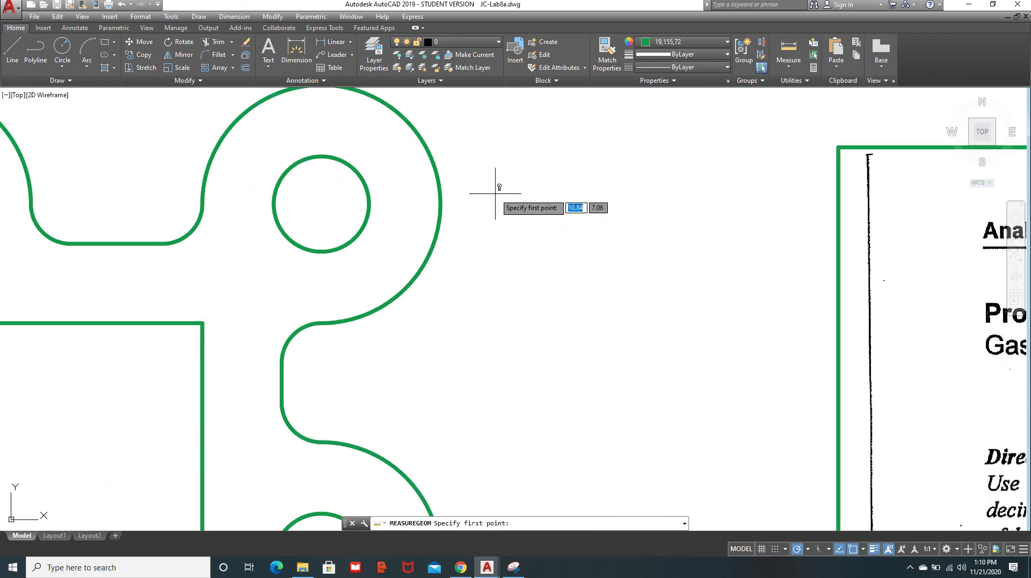
shift+right_click(542, 204)
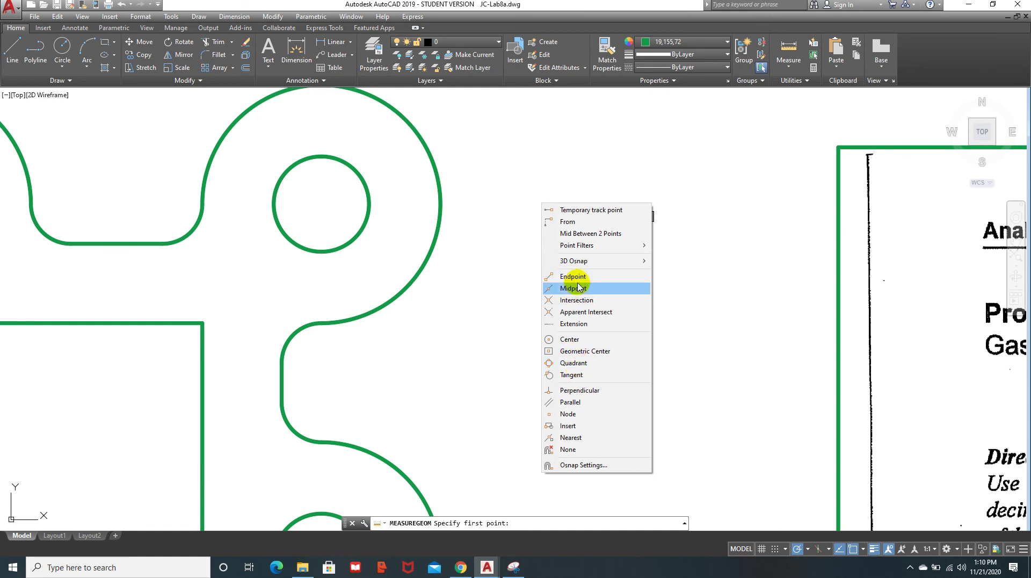
click(590, 364)
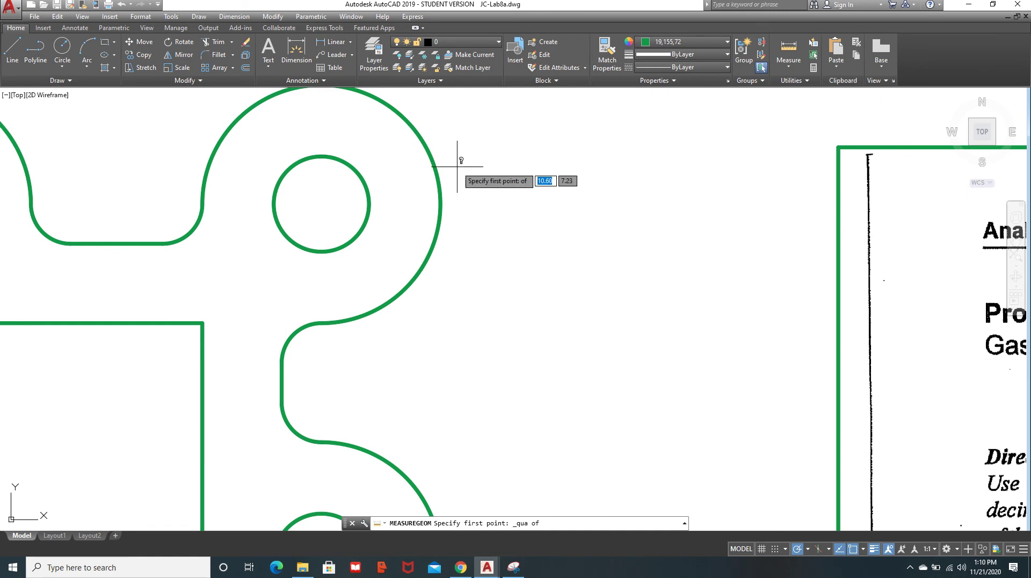
click(440, 203)
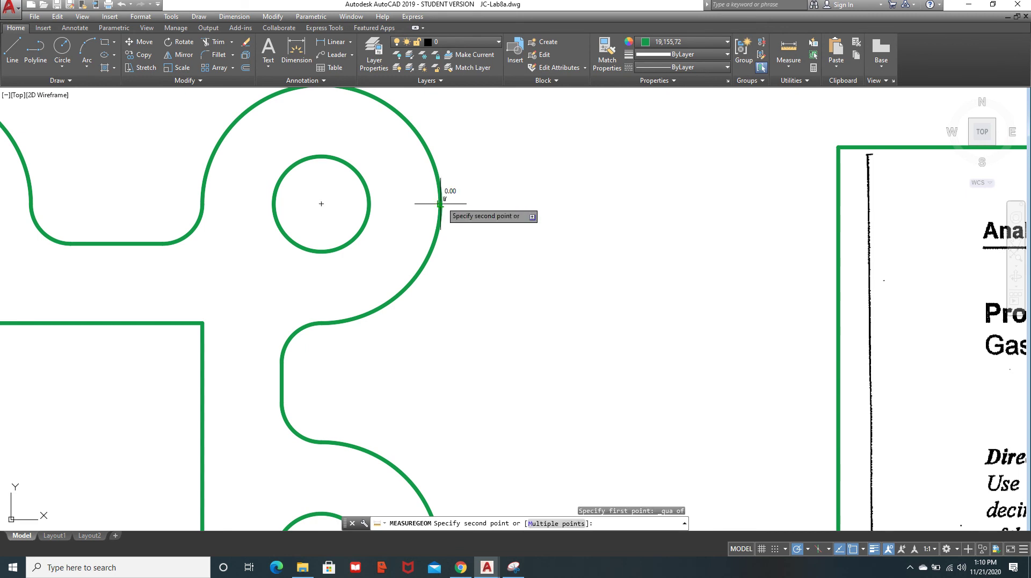
Step: End the measurement at the midpoint of the inner rectangle's bottom line and compare the delta X and Y with question 6's choices
scroll(108, 403, down, 2)
mouse_move(92, 421)
middle_down()
mouse_move(529, 110)
mouse_move(726, 137)
middle_up()
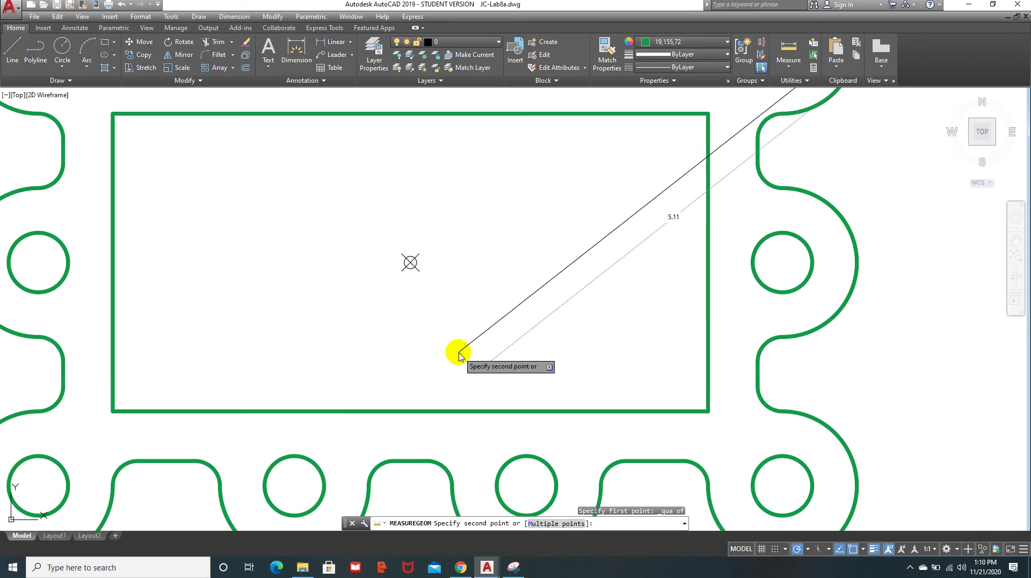
shift+right_click(459, 351)
click(490, 168)
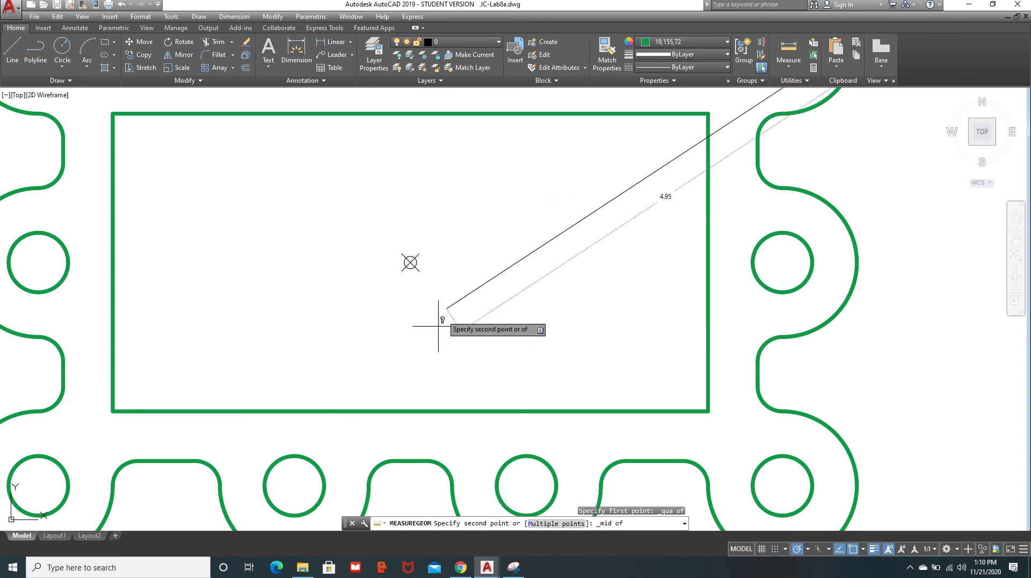
click(396, 410)
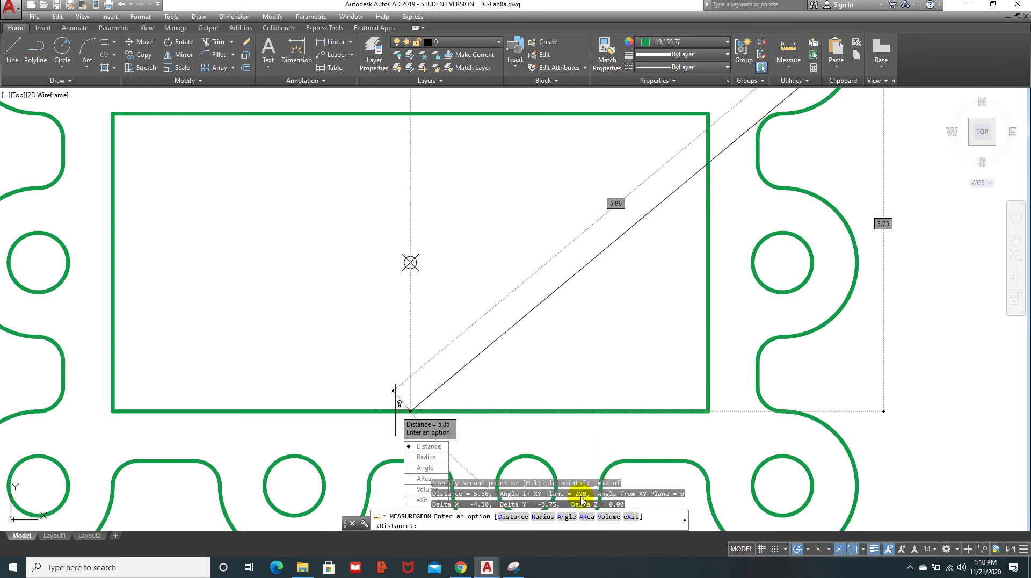
mouse_move(906, 377)
middle_down()
mouse_move(396, 257)
mouse_move(178, 255)
mouse_move(178, 98)
mouse_move(17, 6)
middle_up()
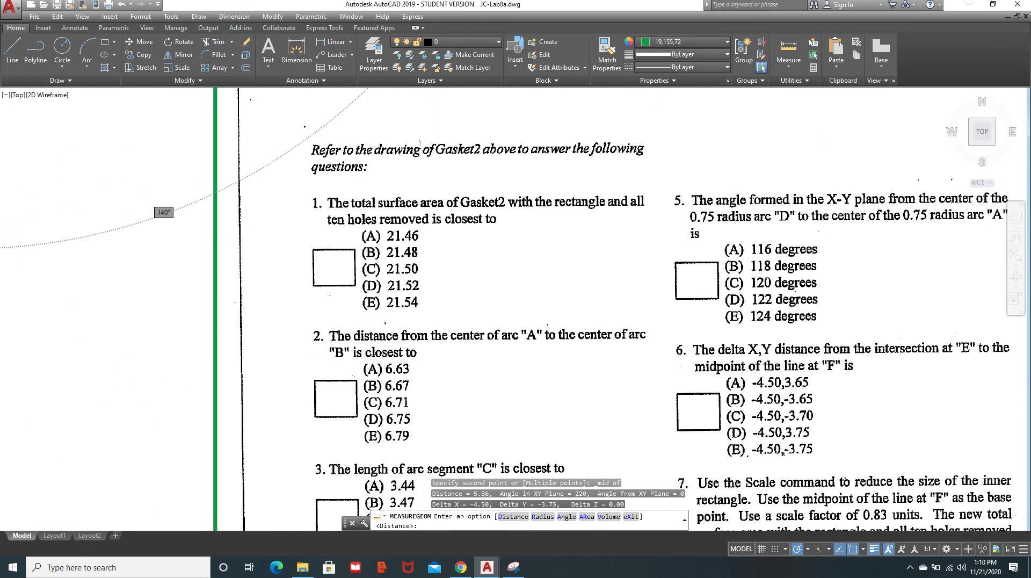
mouse_move(135, 97)
middle_down()
mouse_move(204, 106)
mouse_move(707, 516)
mouse_move(998, 516)
mouse_move(1014, 462)
mouse_move(1001, 440)
middle_up()
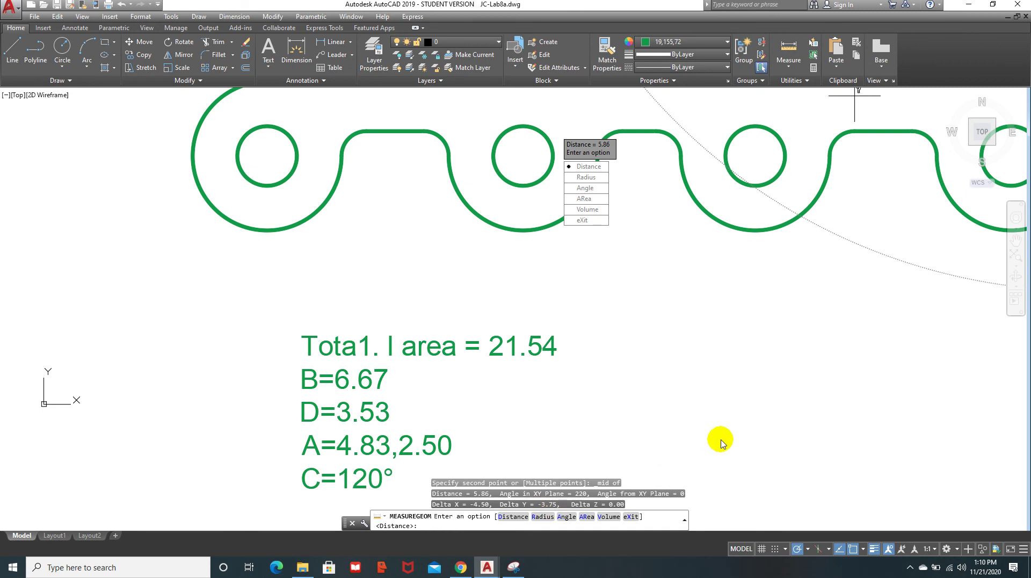
middle_drag(766, 401, 42, 202)
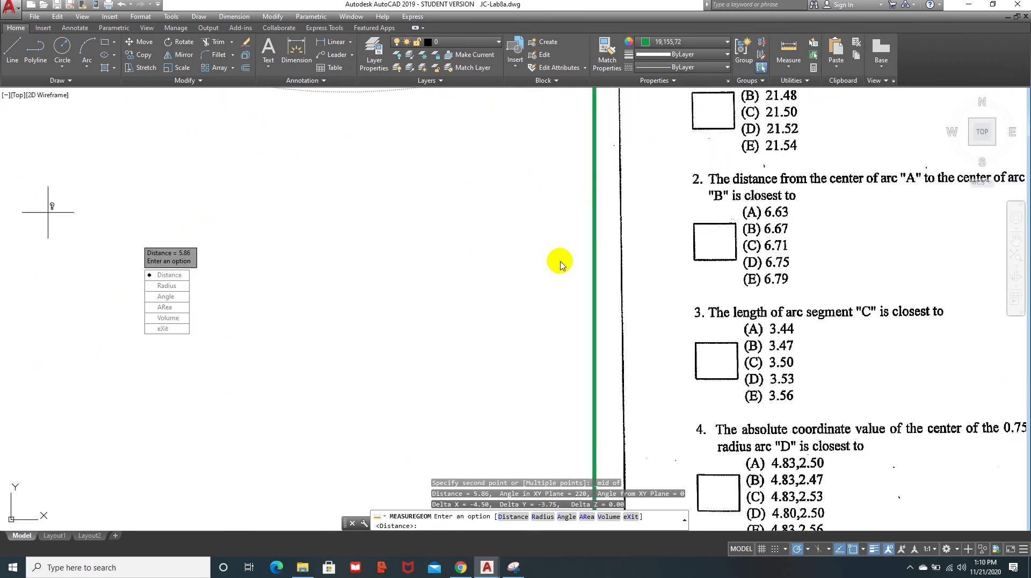
mouse_move(744, 283)
middle_down()
mouse_move(64, 217)
mouse_move(35, 234)
middle_up()
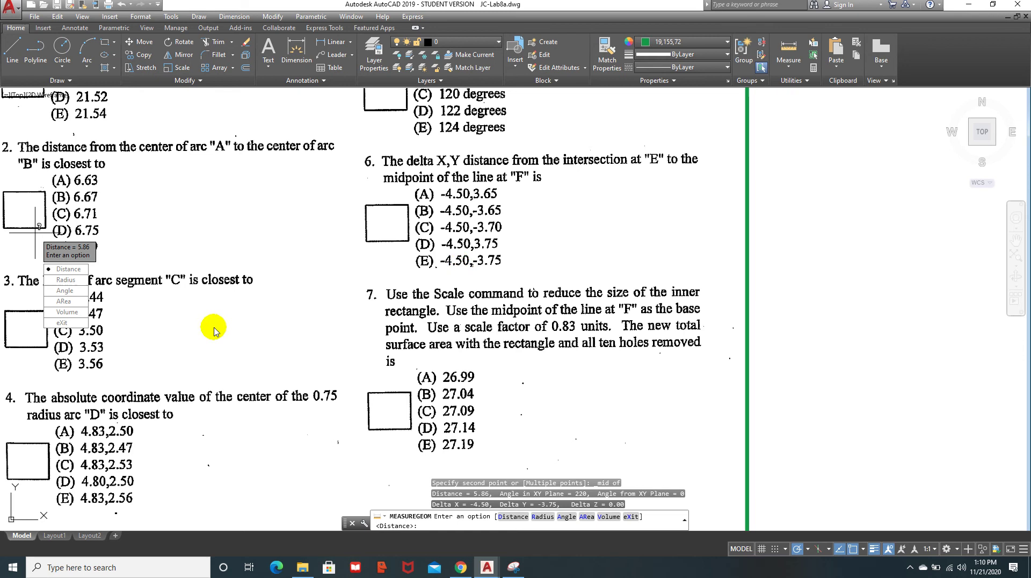
mouse_move(215, 327)
middle_down()
mouse_move(988, 185)
mouse_move(345, 299)
mouse_move(603, 191)
middle_up()
mouse_move(98, 299)
middle_down()
mouse_move(730, 351)
mouse_move(410, 416)
middle_up()
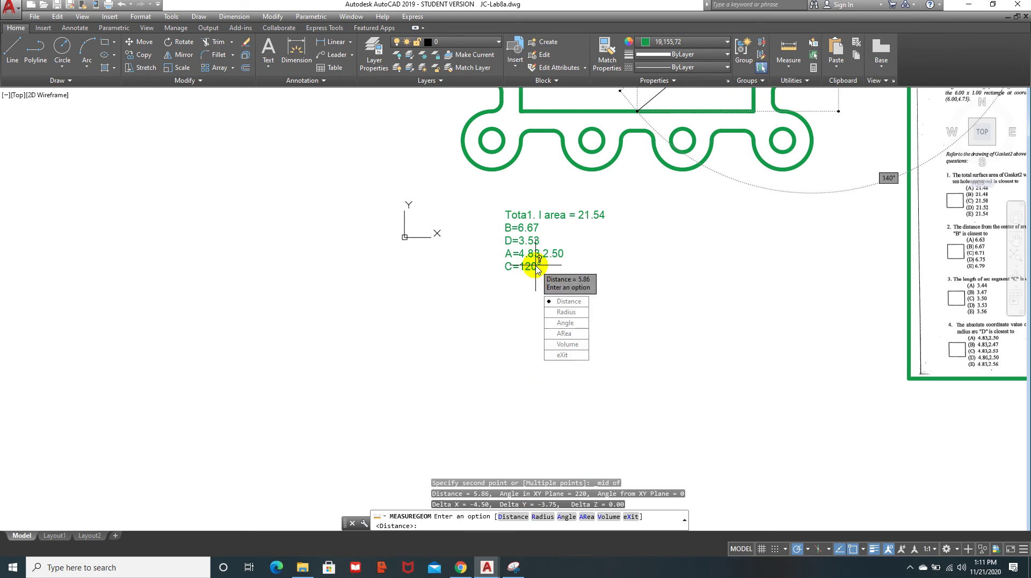
Step: End the measurement, open the answer note for editing and start a new line "E=" below "C=120°"
key(Escape)
double_click(537, 266)
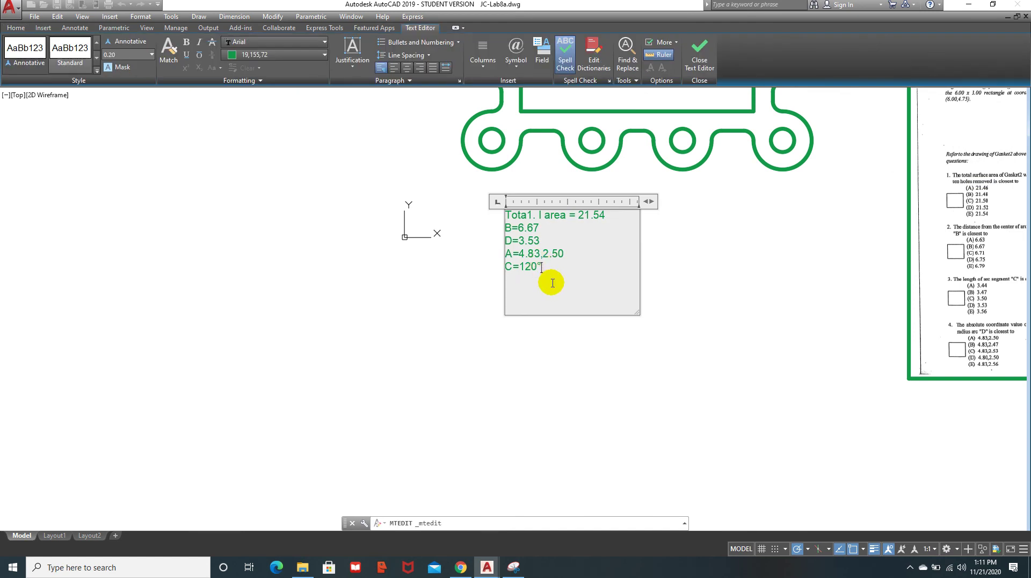
key(Return)
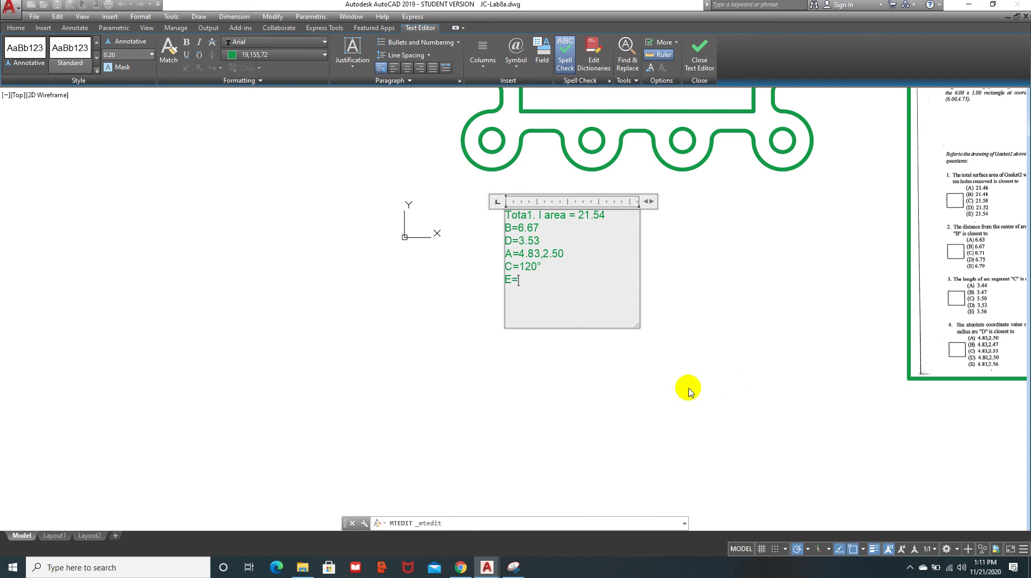
Step: Recheck question 6's answer choices, complete the note's last line as "E=-4.50,-3.75", add a new line and close the text editor
middle_drag(961, 340, 773, 343)
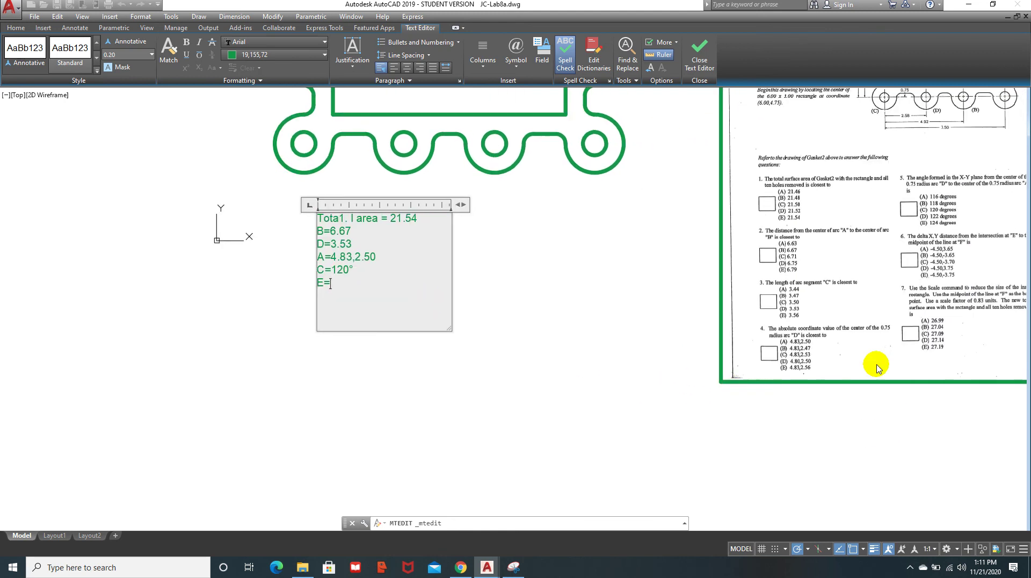
scroll(961, 244, up, 7)
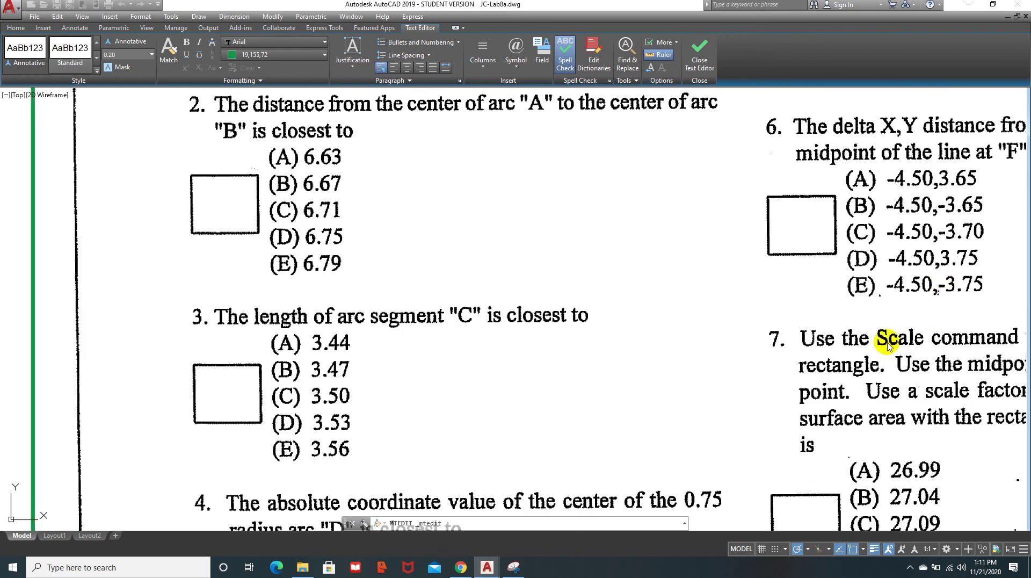
scroll(827, 344, down, 2)
scroll(826, 343, down, 2)
middle_drag(260, 421, 555, 404)
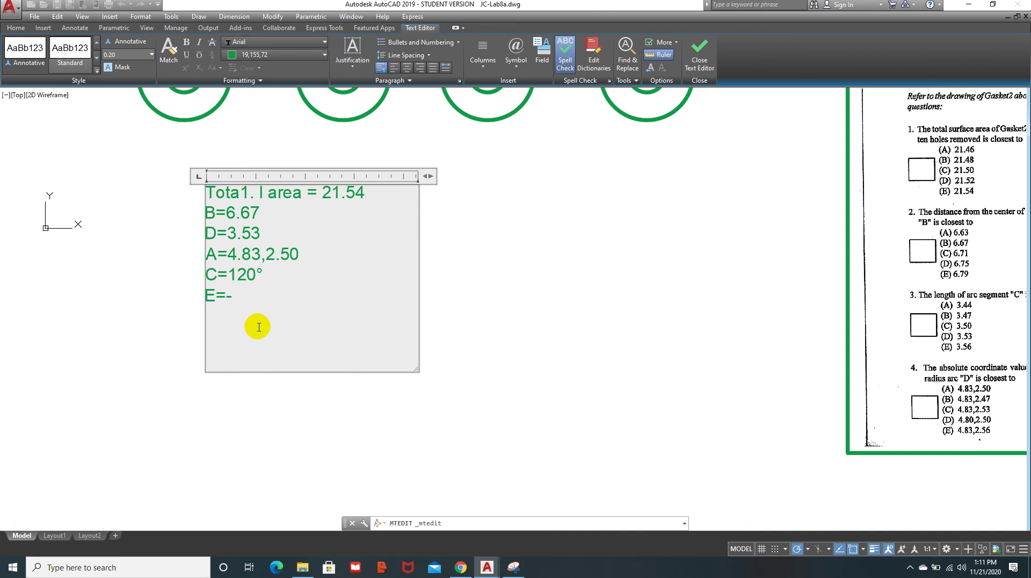
text(0,-3.75)
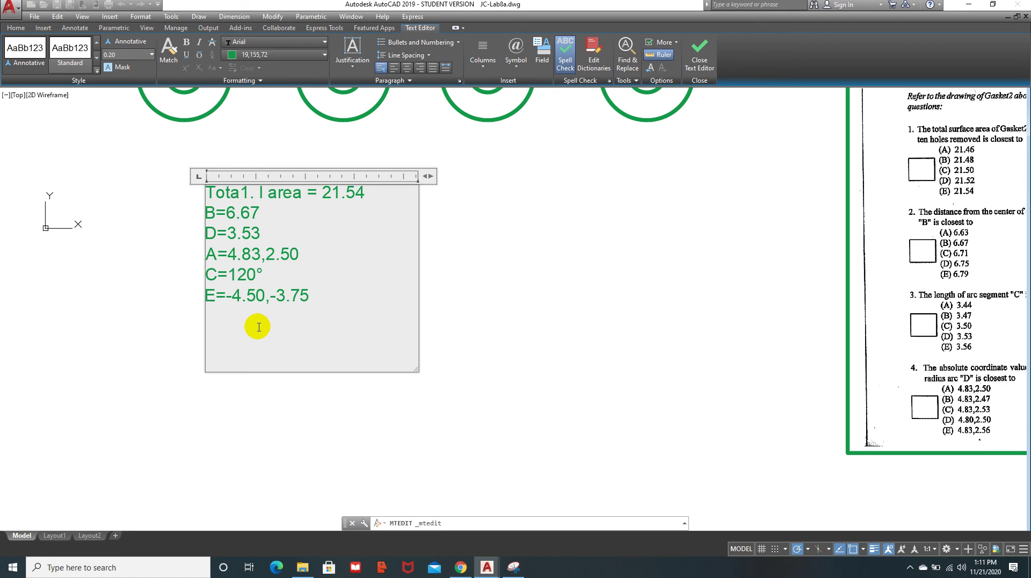
key(Return)
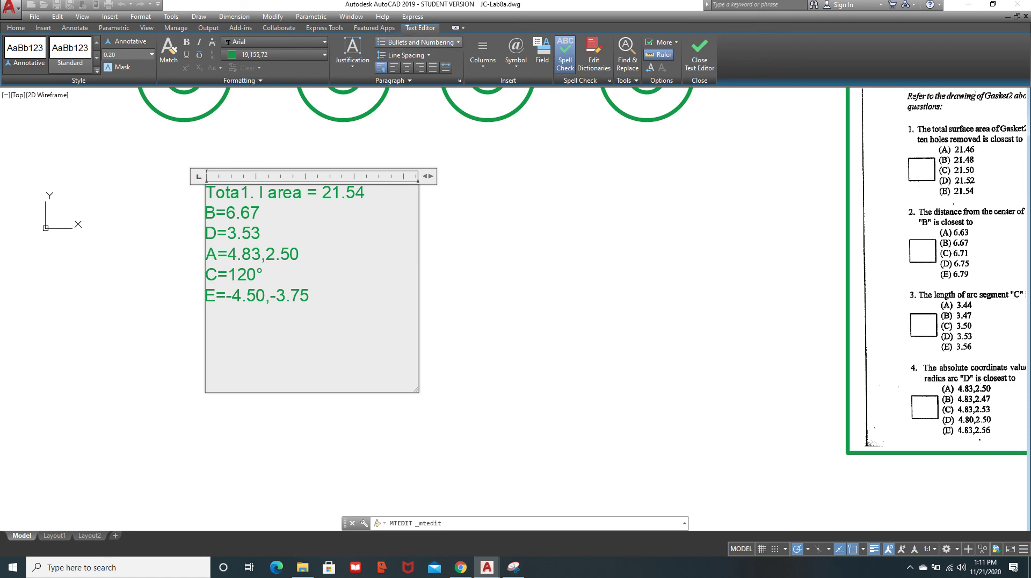
click(699, 49)
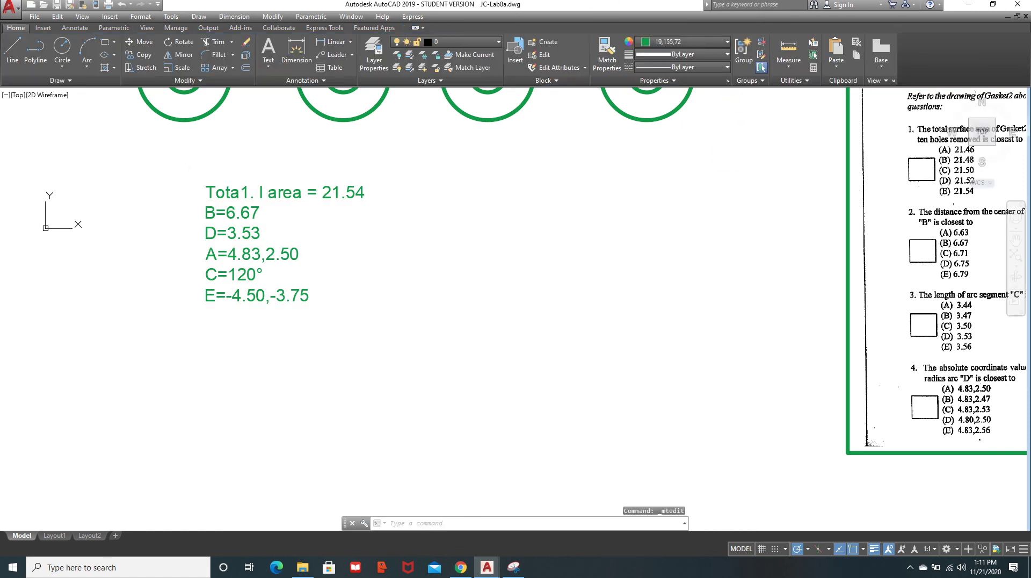
Step: Read question 7 about scaling the inner rectangle from the midpoint of line F and the resulting surface area
middle_drag(805, 376, 637, 239)
middle_drag(996, 343, 654, 319)
scroll(654, 319, up, 3)
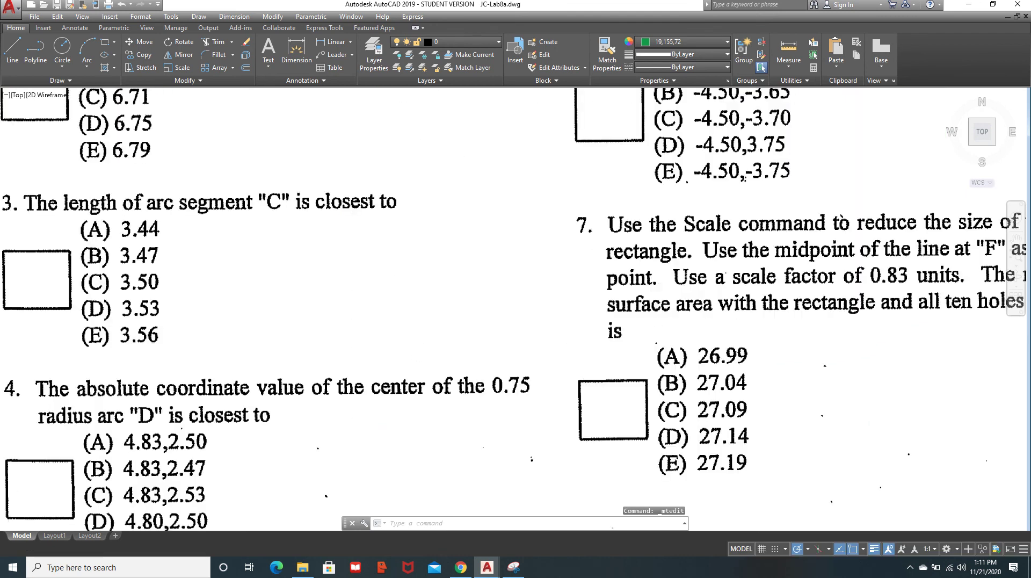
middle_drag(728, 278, 597, 282)
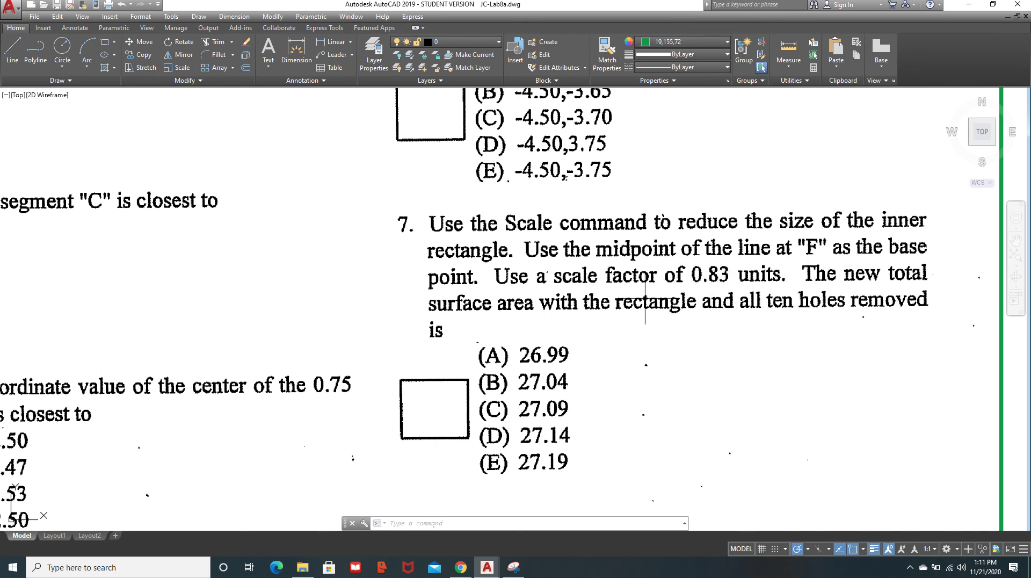
Step: Scale the inner rectangle by a factor of 0.83, using the midpoint of its bottom line as the base point
scroll(521, 345, down, 4)
mouse_move(327, 314)
middle_down()
mouse_move(794, 474)
mouse_move(794, 490)
middle_up()
scroll(485, 341, down, 3)
scroll(487, 339, up, 2)
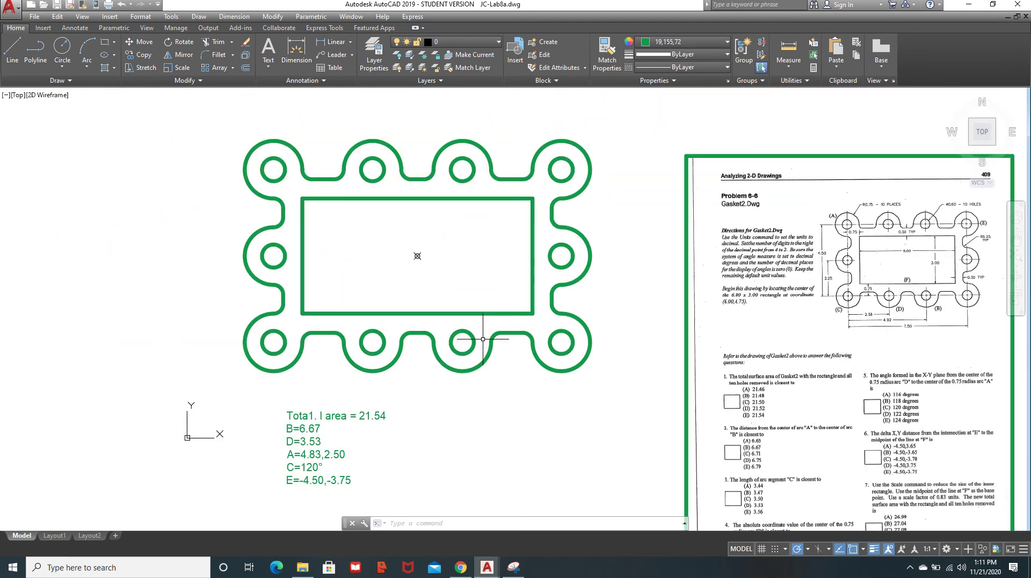
middle_drag(487, 308, 485, 333)
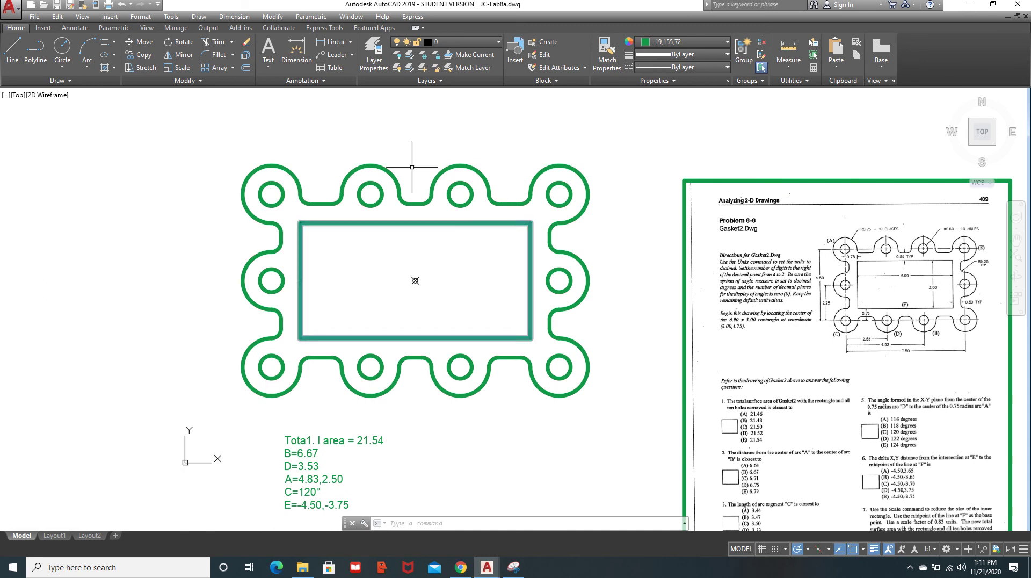
text(scale)
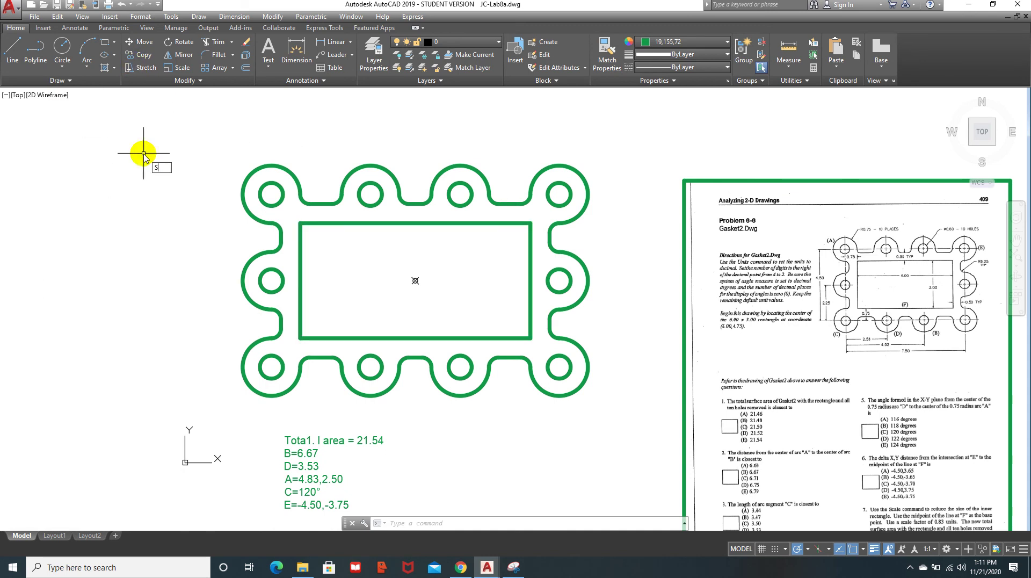
key(Return)
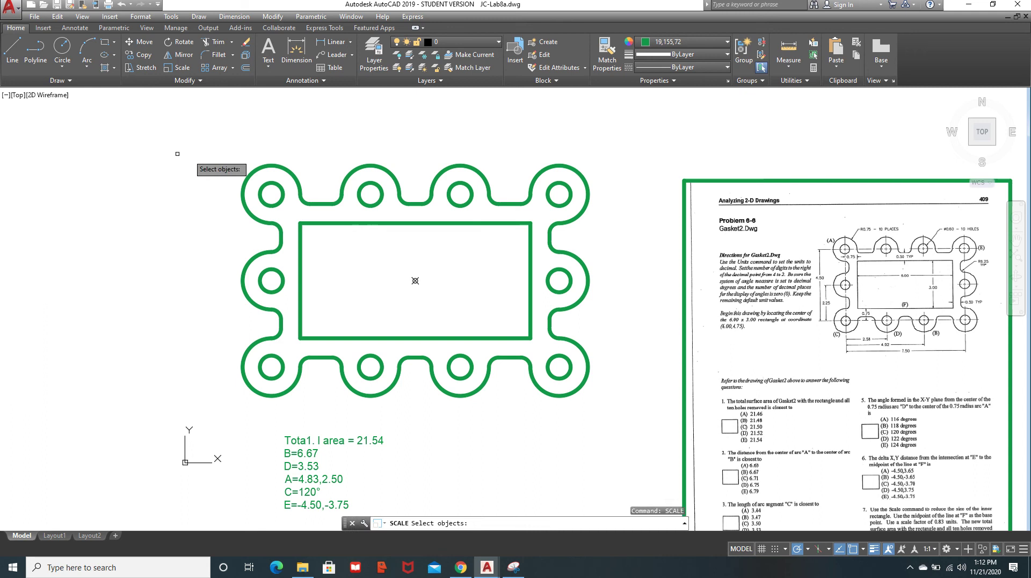
click(401, 222)
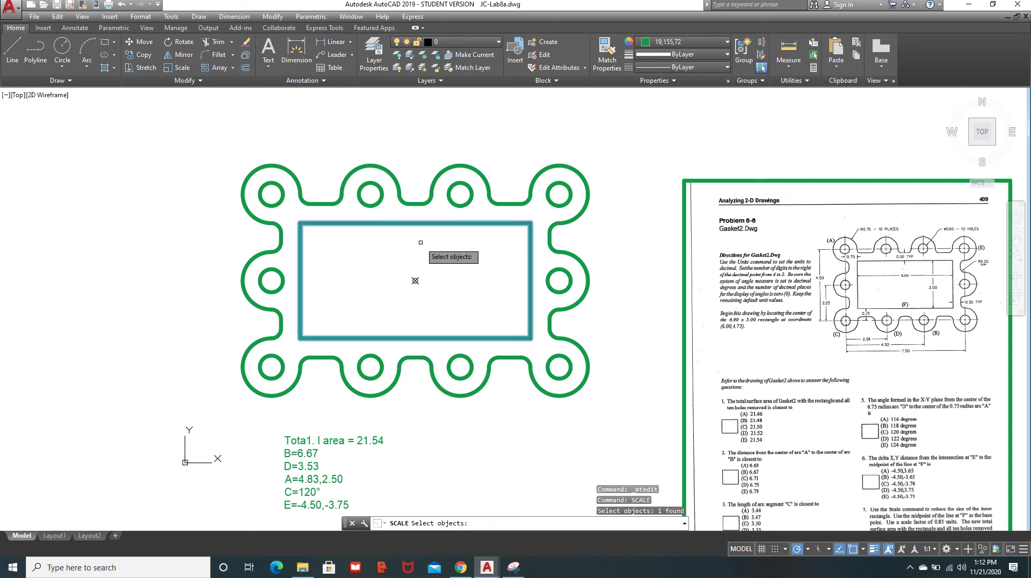
key(Return)
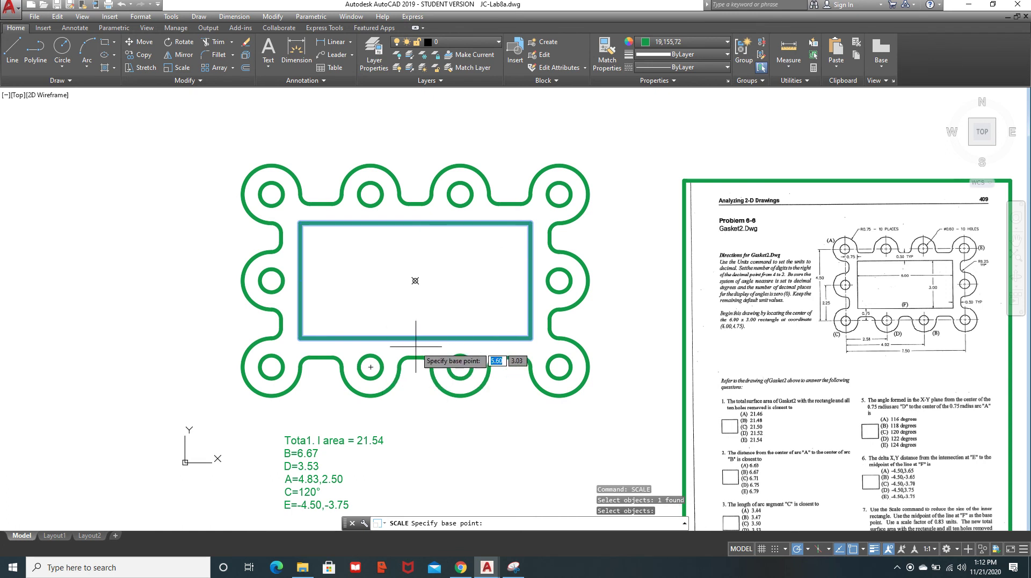
shift+right_click(506, 298)
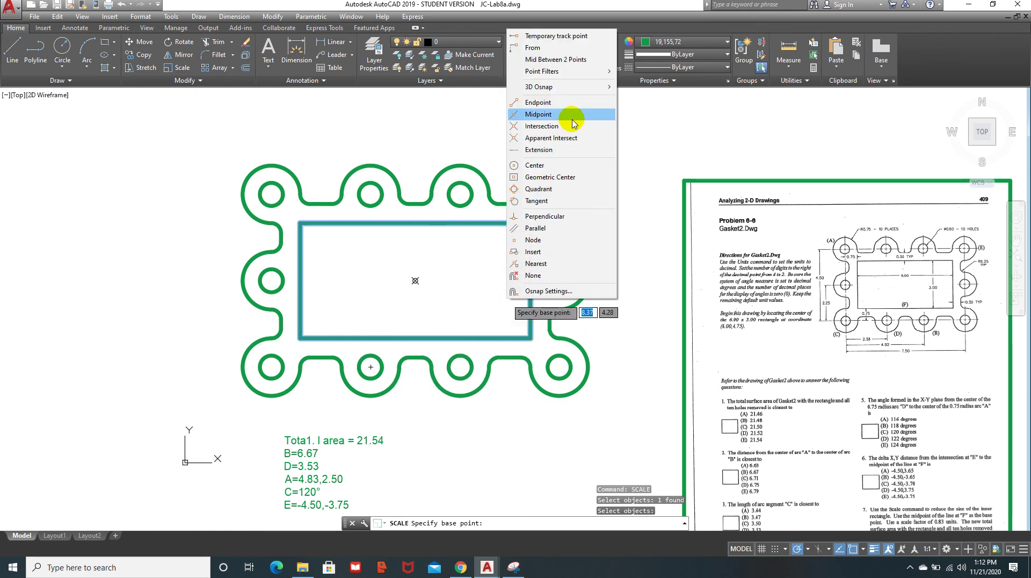
click(537, 114)
click(419, 341)
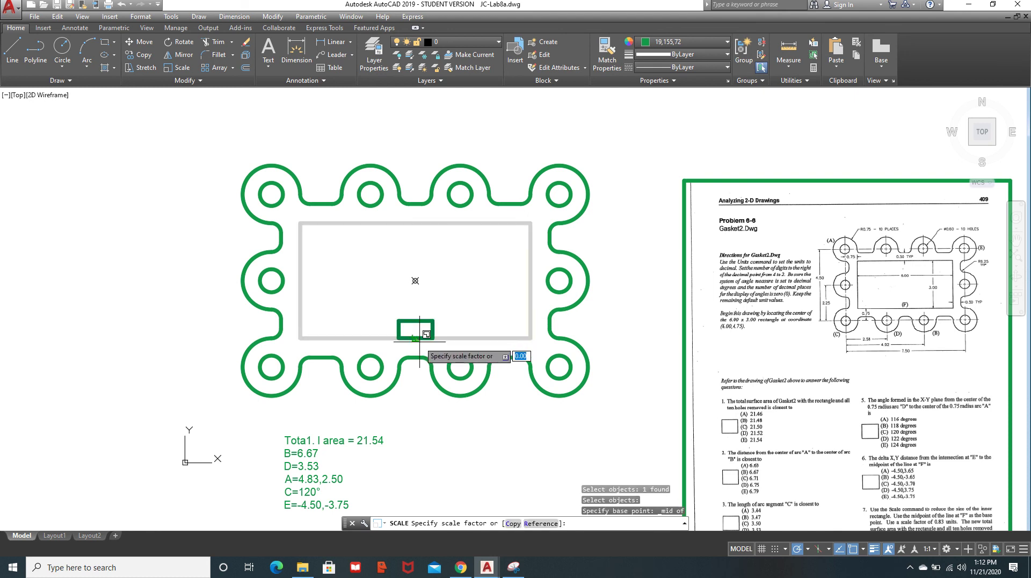
click(418, 341)
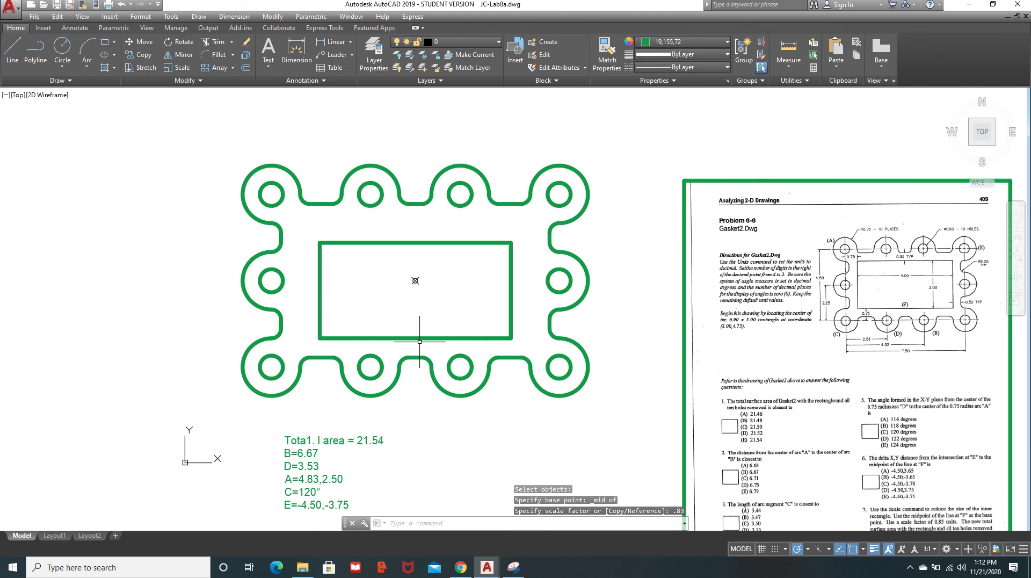
Step: Run the Region command on the whole gasket, including the outer profile, inner rectangle and holes
click(67, 80)
click(14, 108)
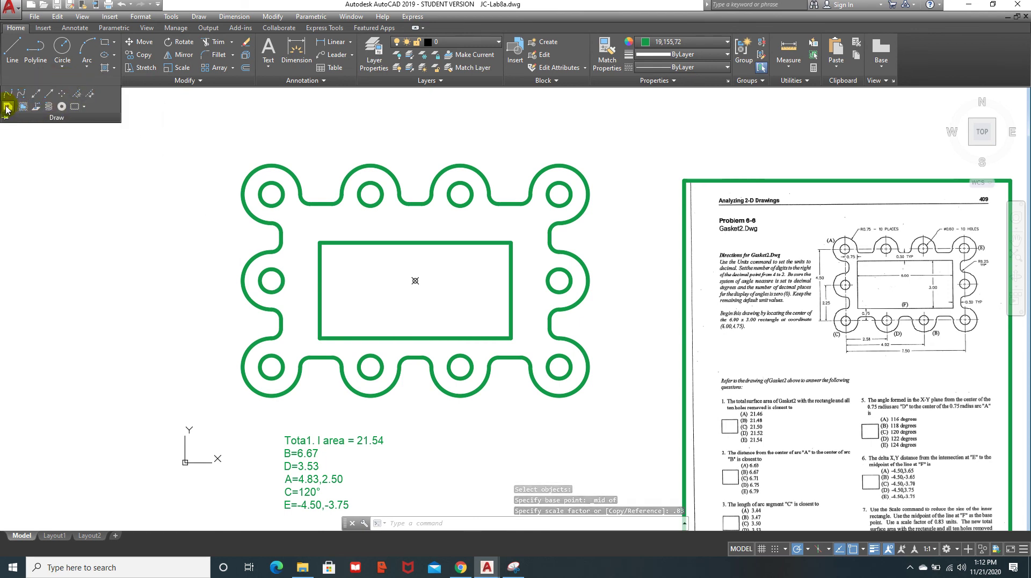
click(207, 133)
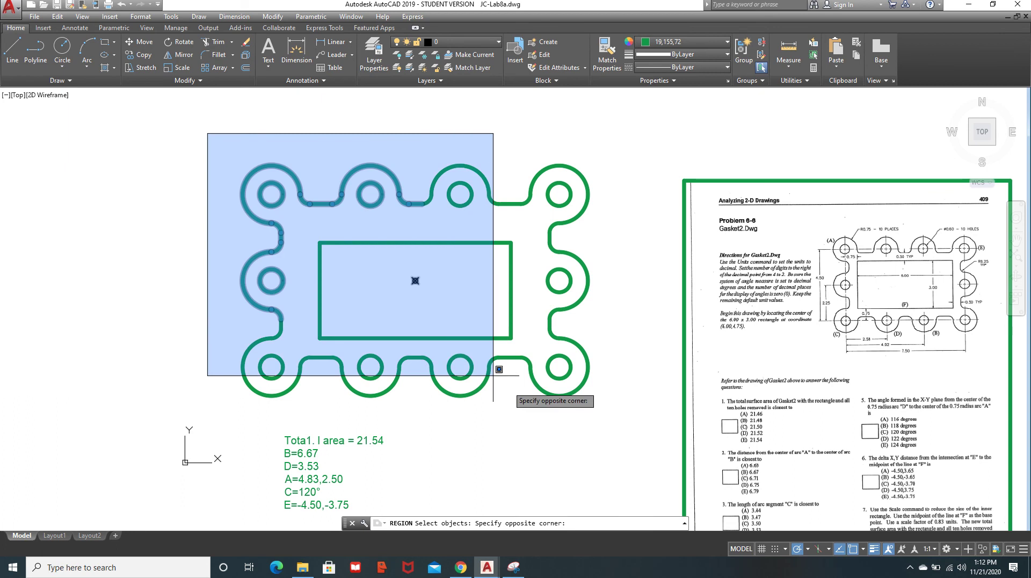
click(620, 418)
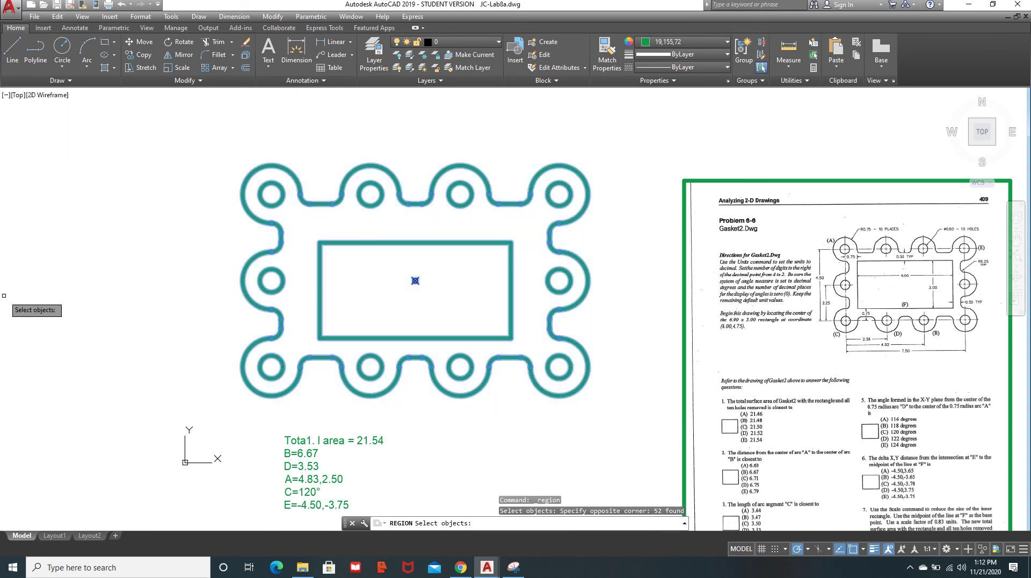
key(Return)
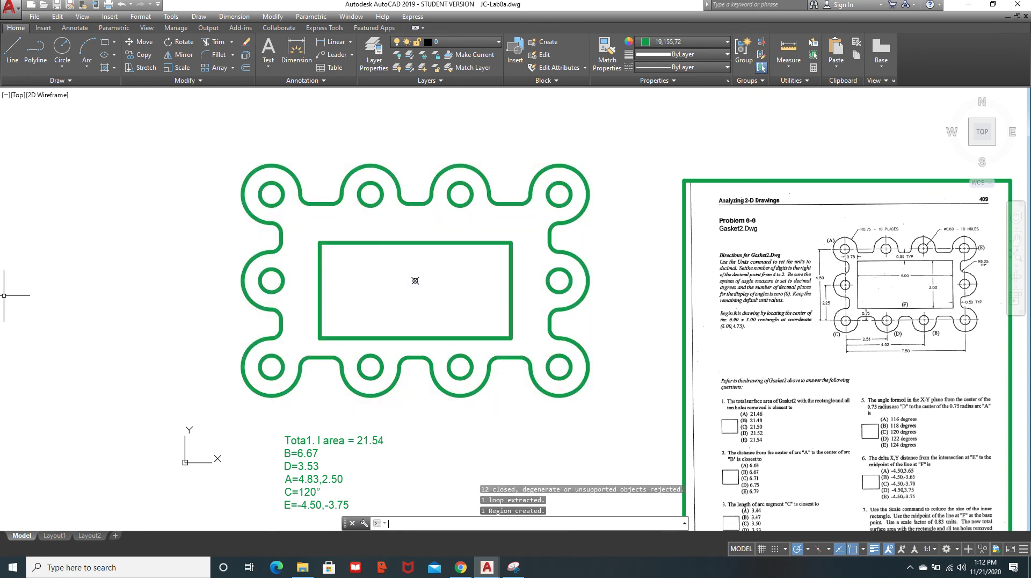
Step: Start an area measurement in Add area mode and add the gasket's outer profile as an object
click(784, 74)
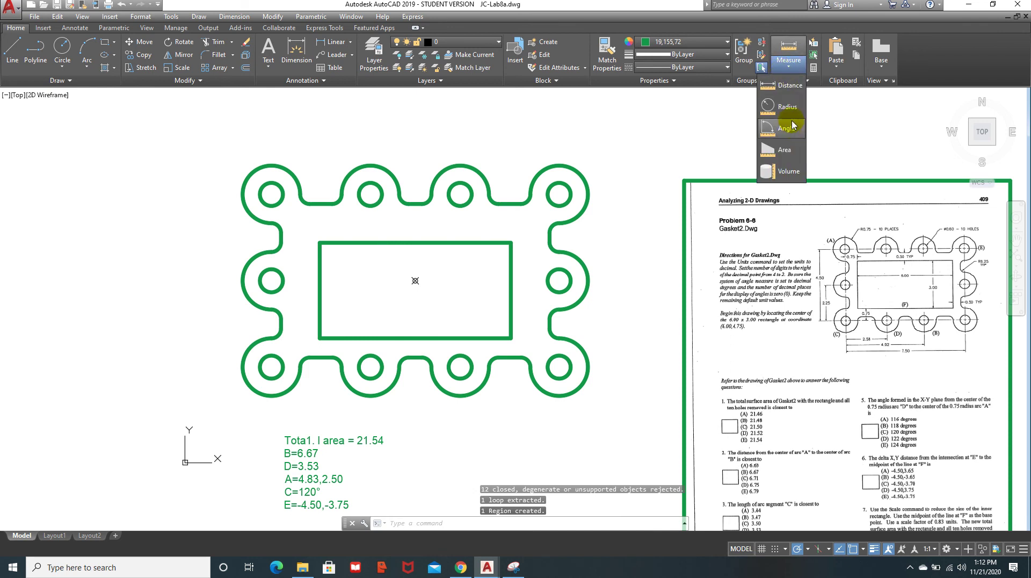
click(785, 151)
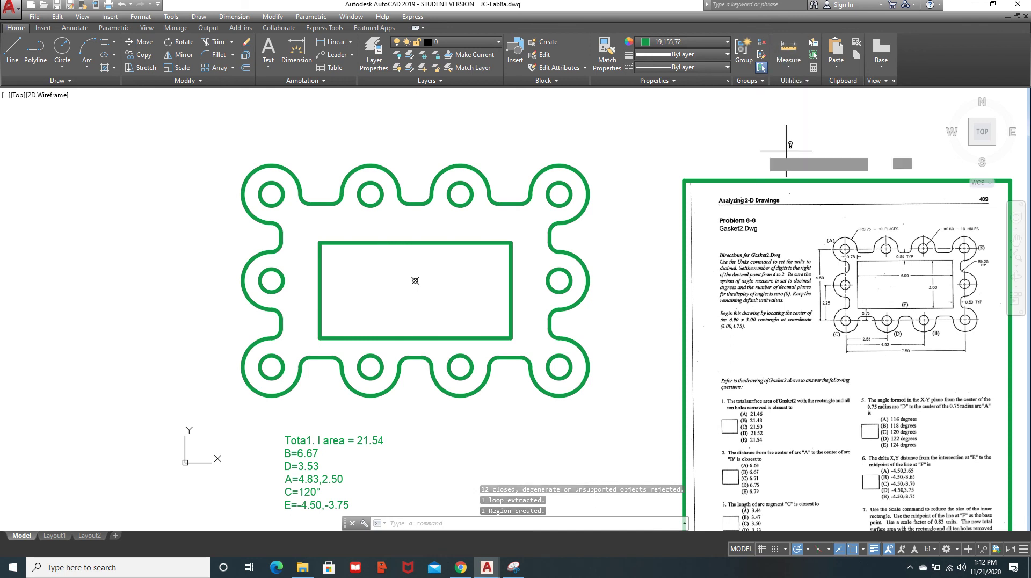
right_click(618, 154)
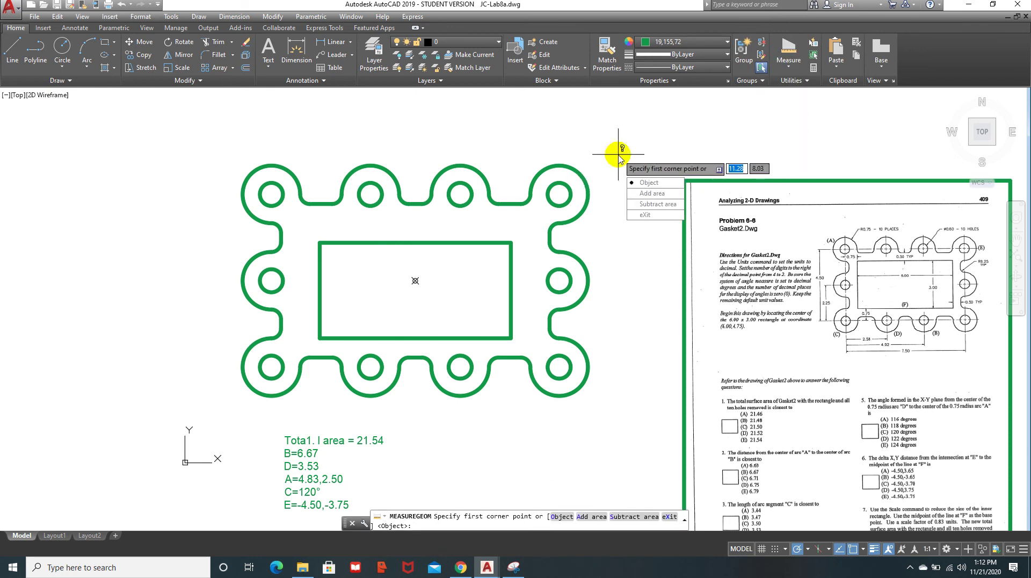
click(652, 193)
right_click(618, 154)
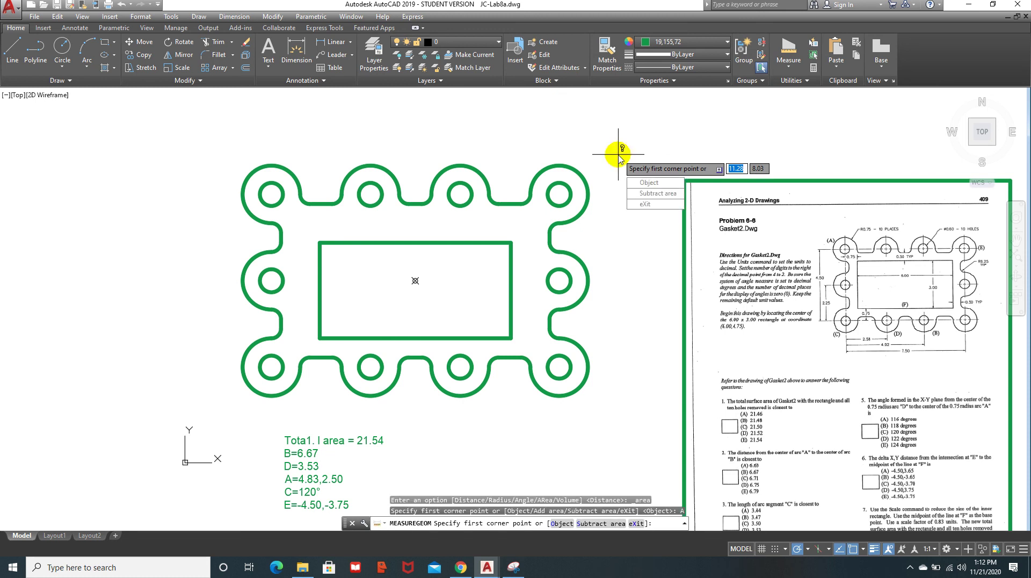
click(649, 183)
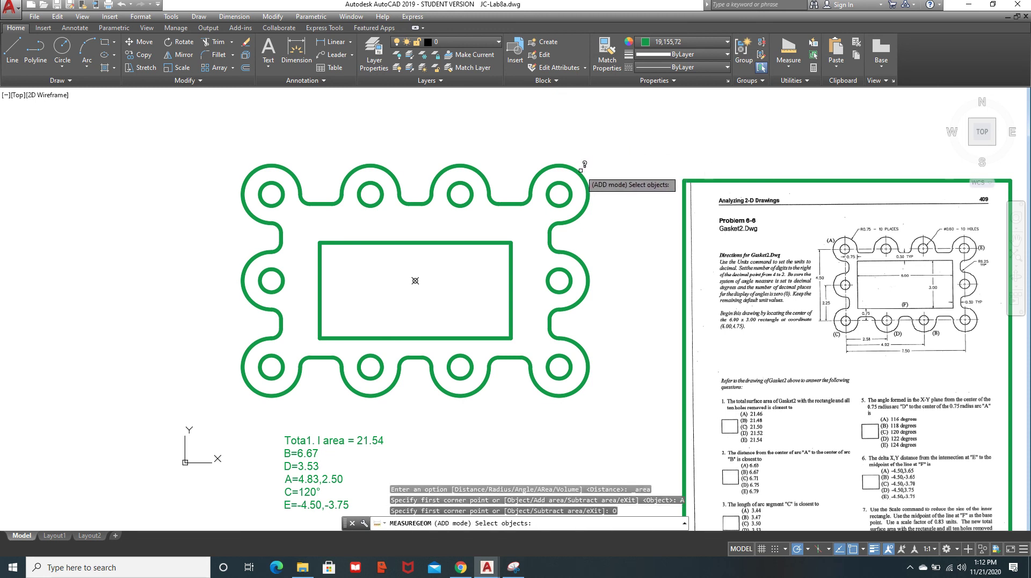
click(578, 172)
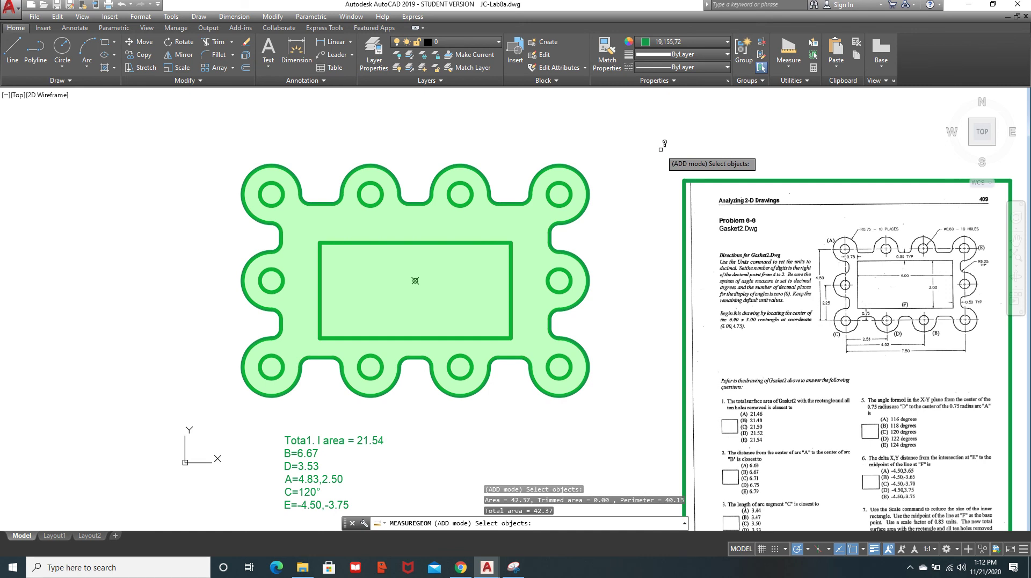
Step: Switch the area measurement to subtracting objects and subtract the scaled inner rectangle
key(Return)
key(Down)
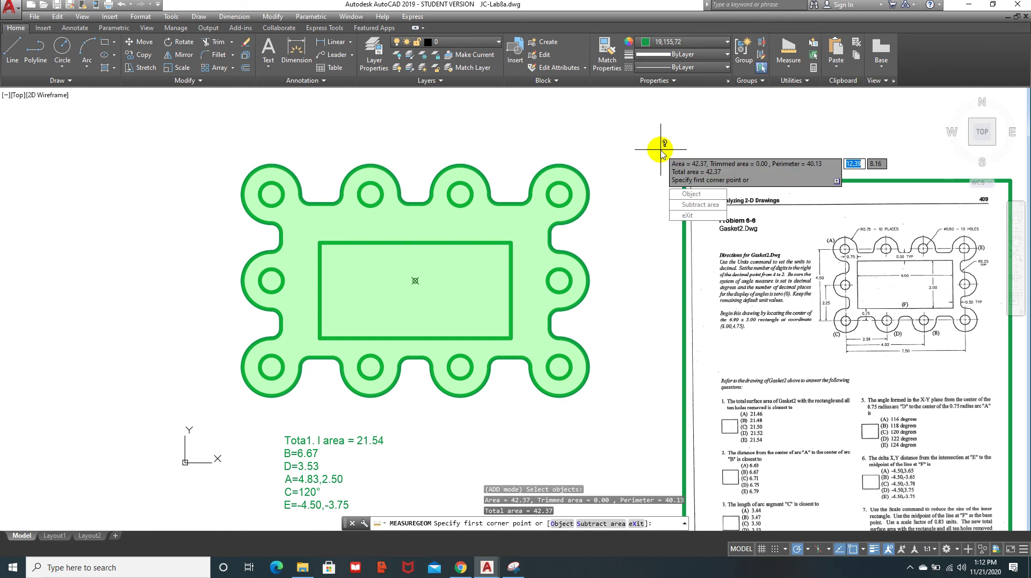
click(691, 206)
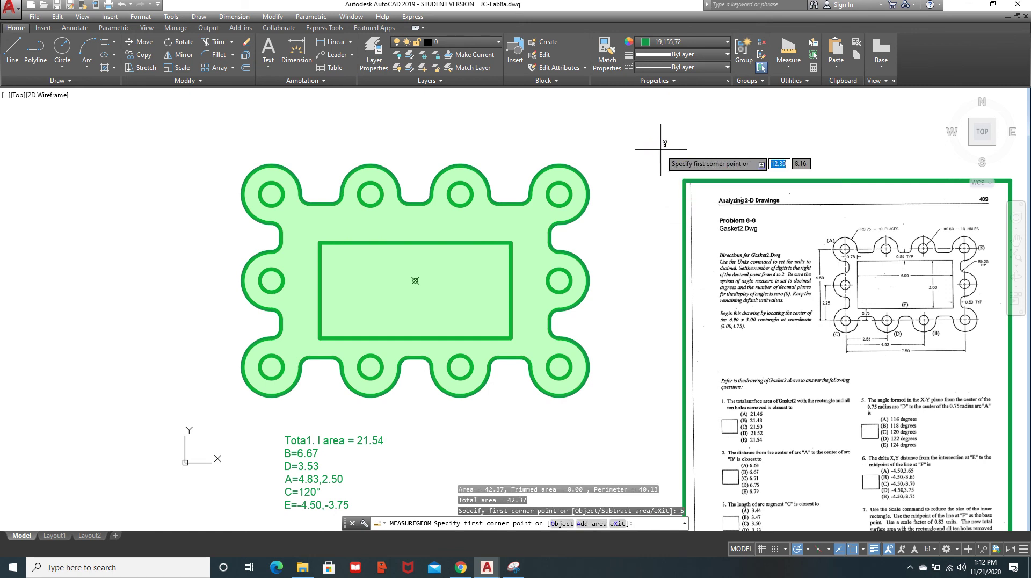
key(Down)
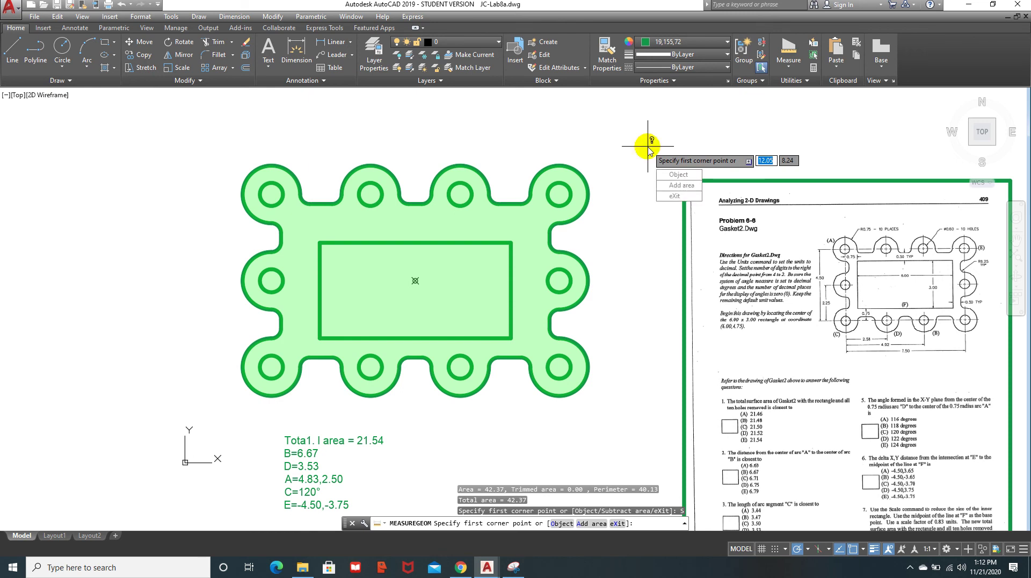
key(Return)
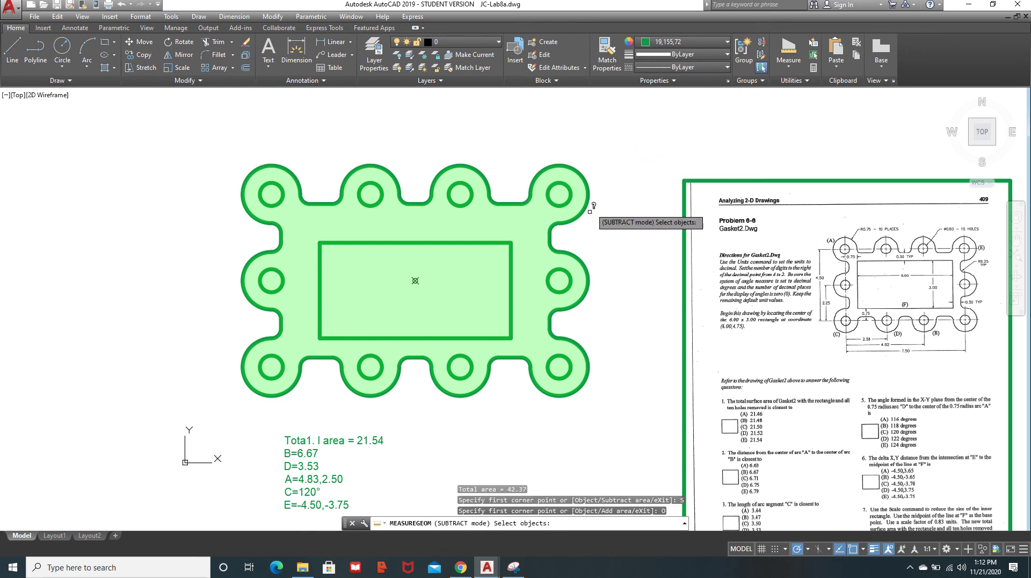
click(512, 279)
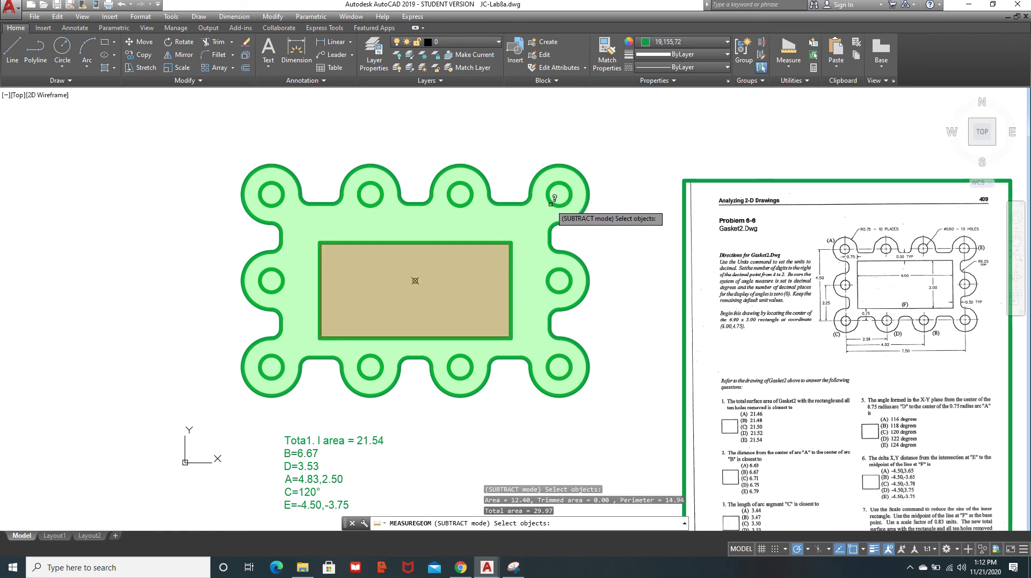
Step: Subtract all ten holes from the measured area and compare the total with question 7's answer choices
click(550, 204)
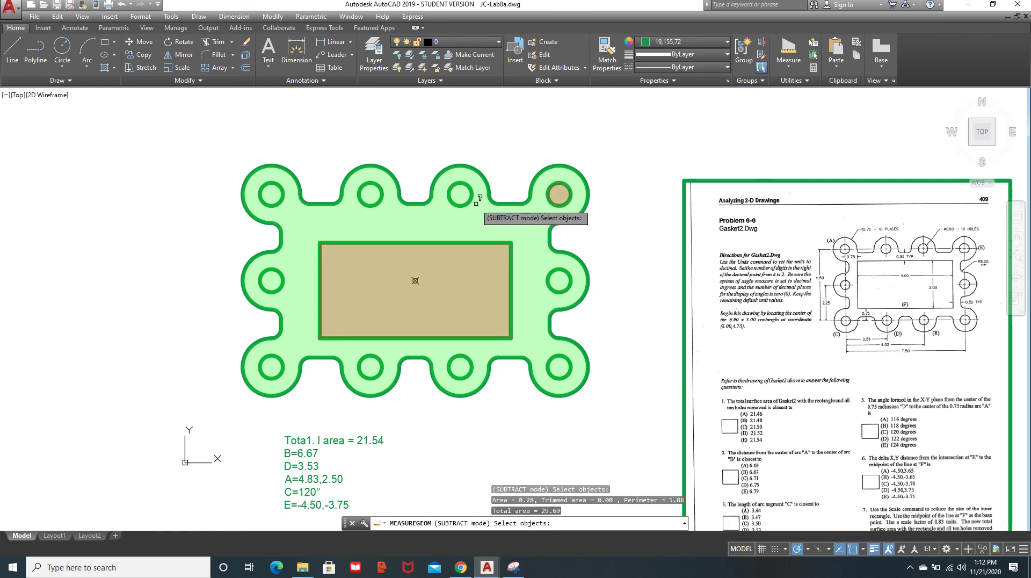
click(451, 203)
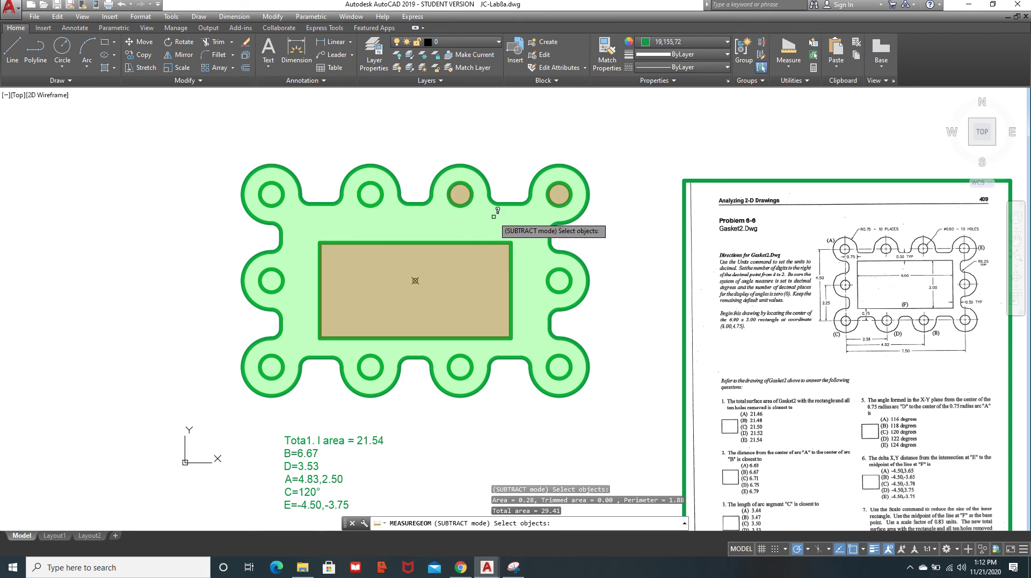
click(381, 197)
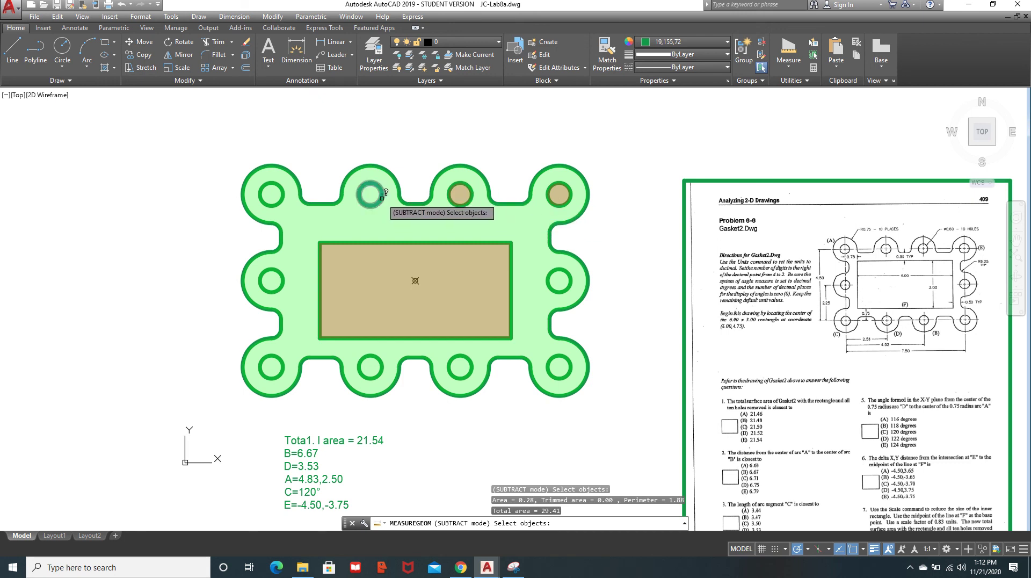
click(269, 204)
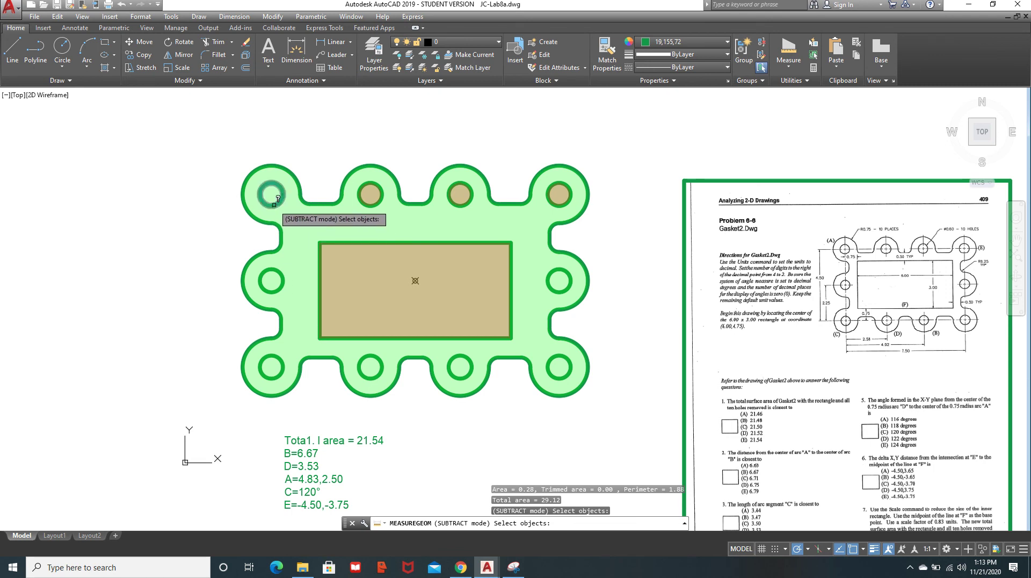
click(282, 275)
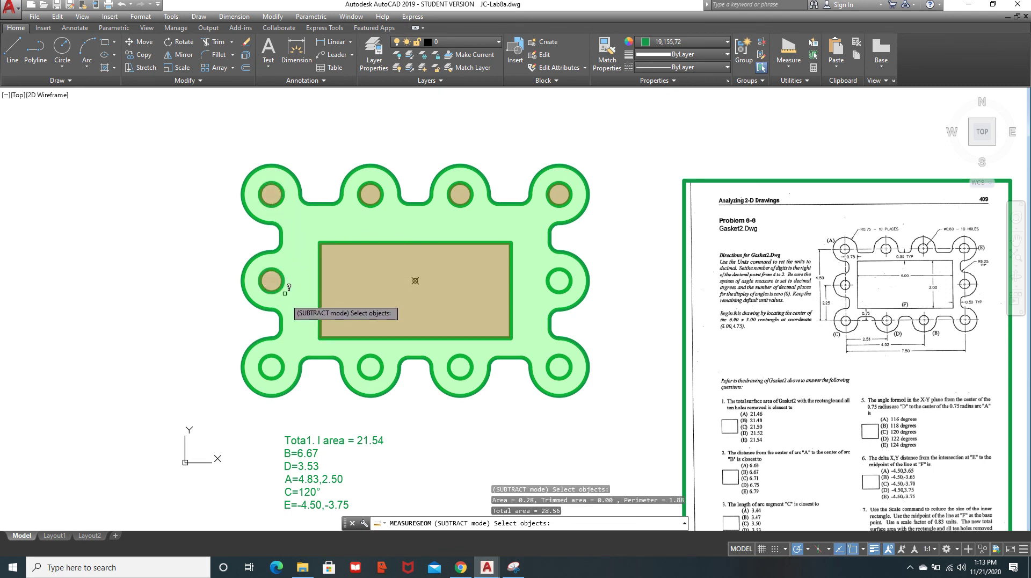
click(274, 355)
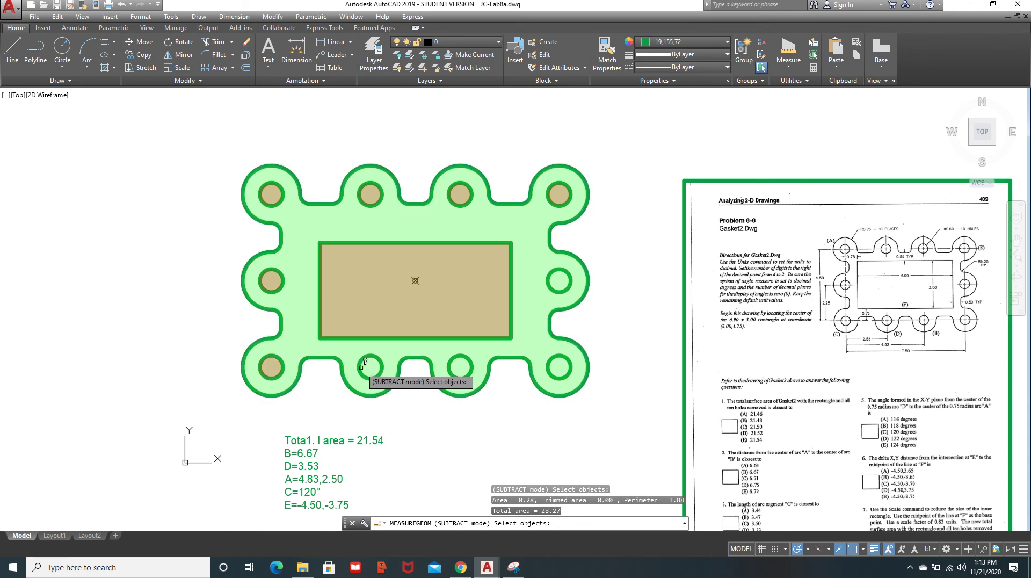
click(360, 367)
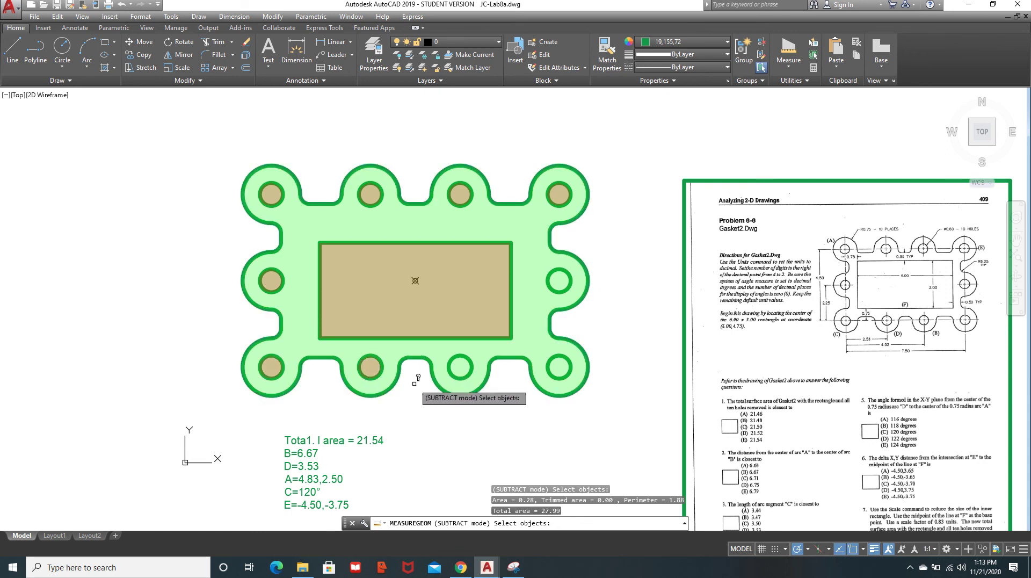
click(451, 372)
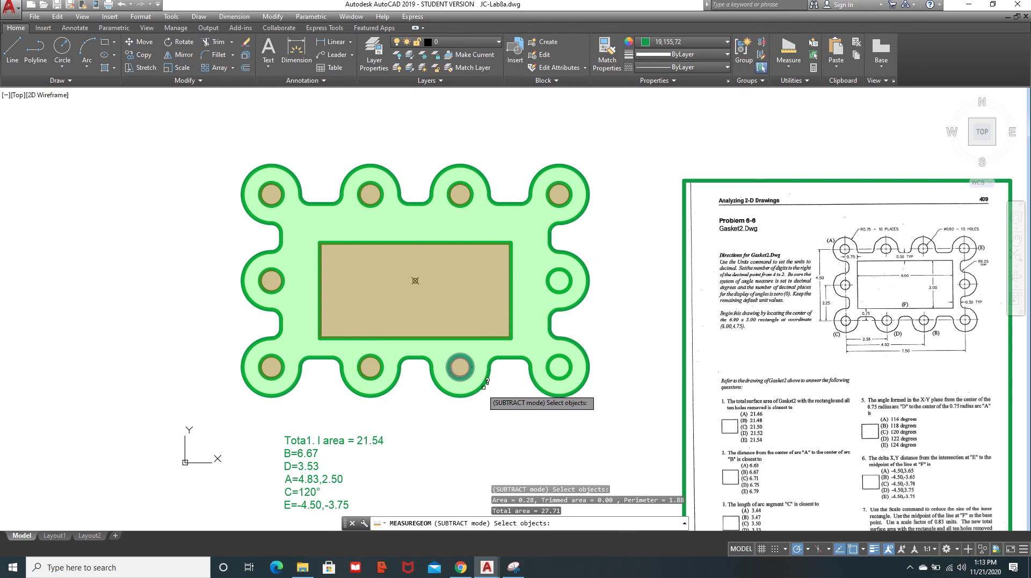
click(555, 371)
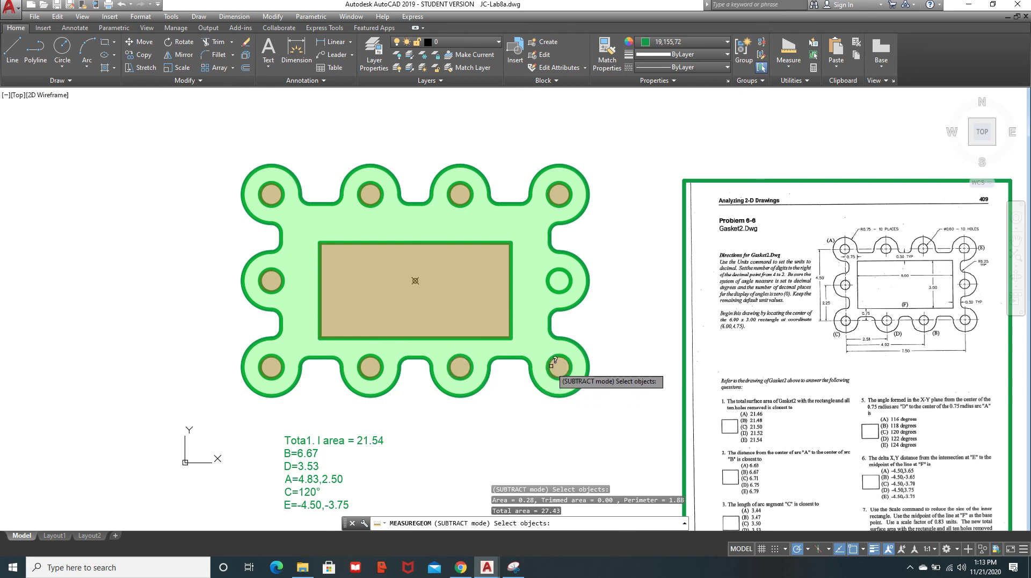
click(556, 285)
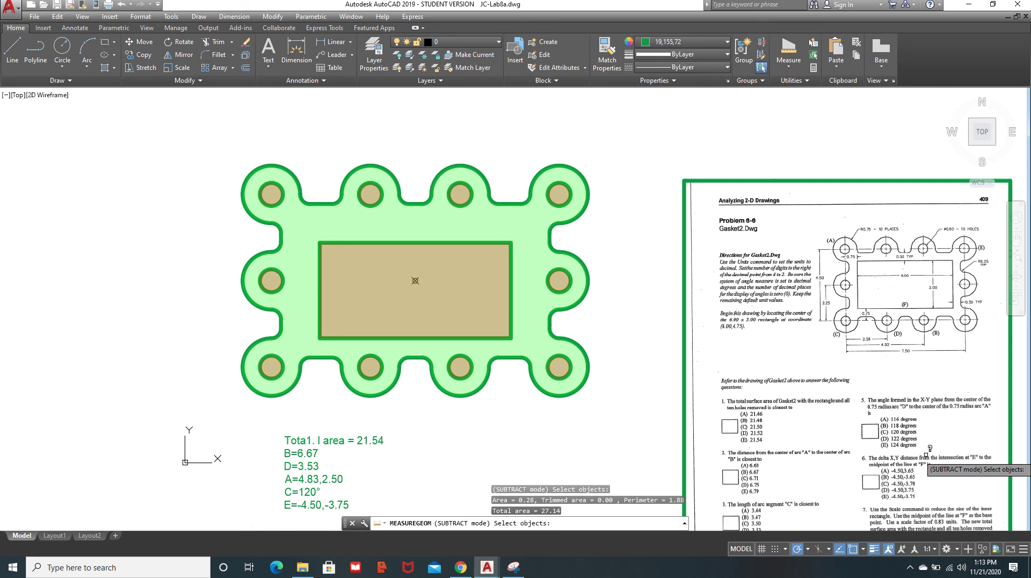
scroll(923, 486, down, 4)
scroll(923, 485, up, 2)
scroll(922, 488, up, 9)
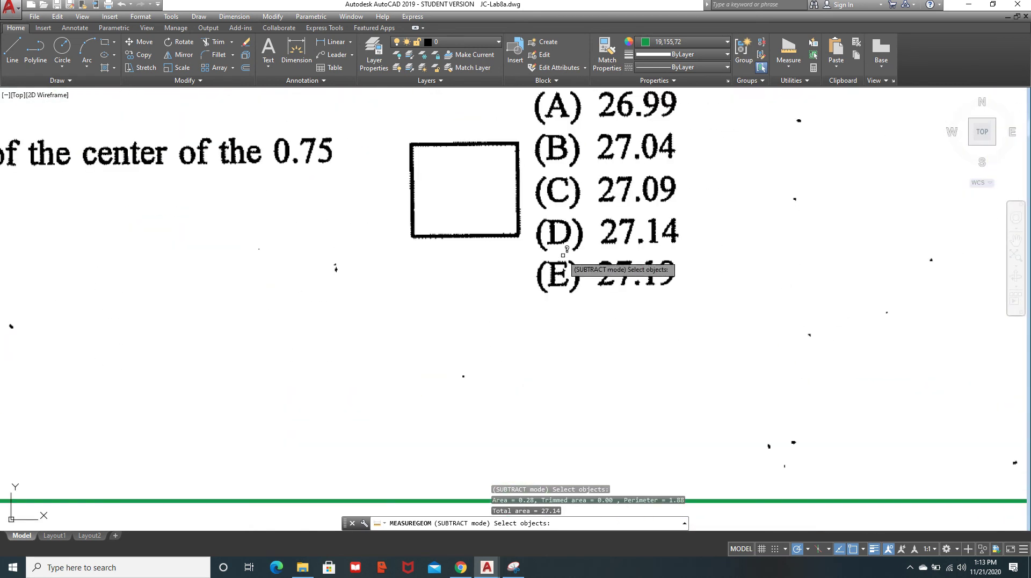
Step: End the area measurement and add question 7's answer as a new last line "D=27.14" in the answer note below the gasket
scroll(579, 279, down, 8)
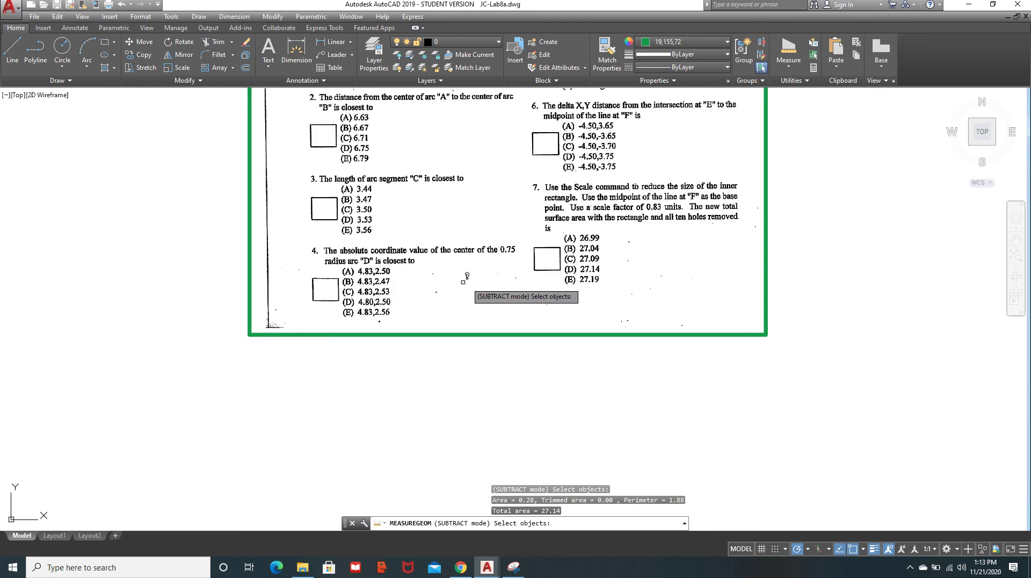
middle_drag(339, 259, 737, 373)
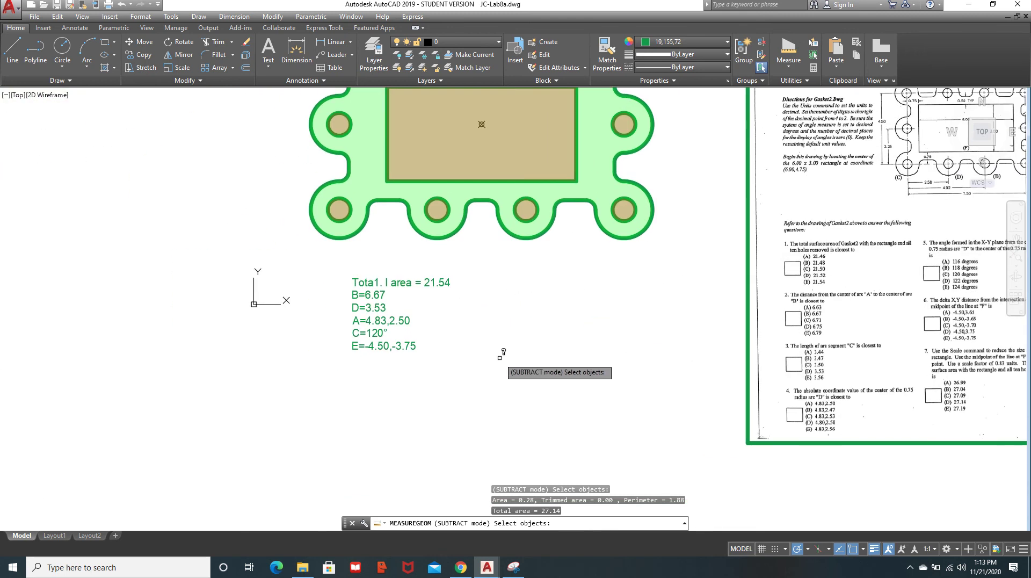
key(Escape)
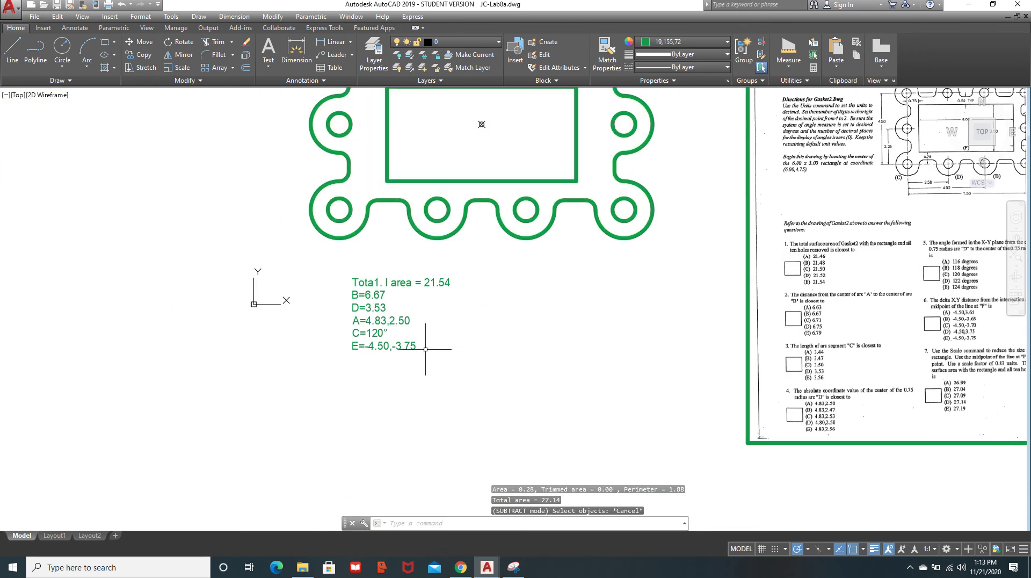
double_click(413, 347)
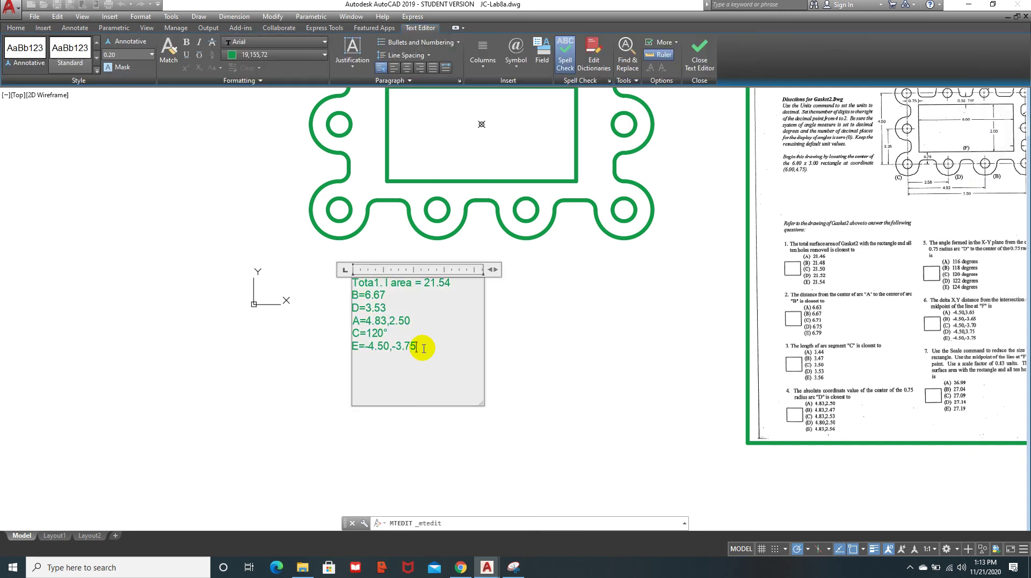
key(Return)
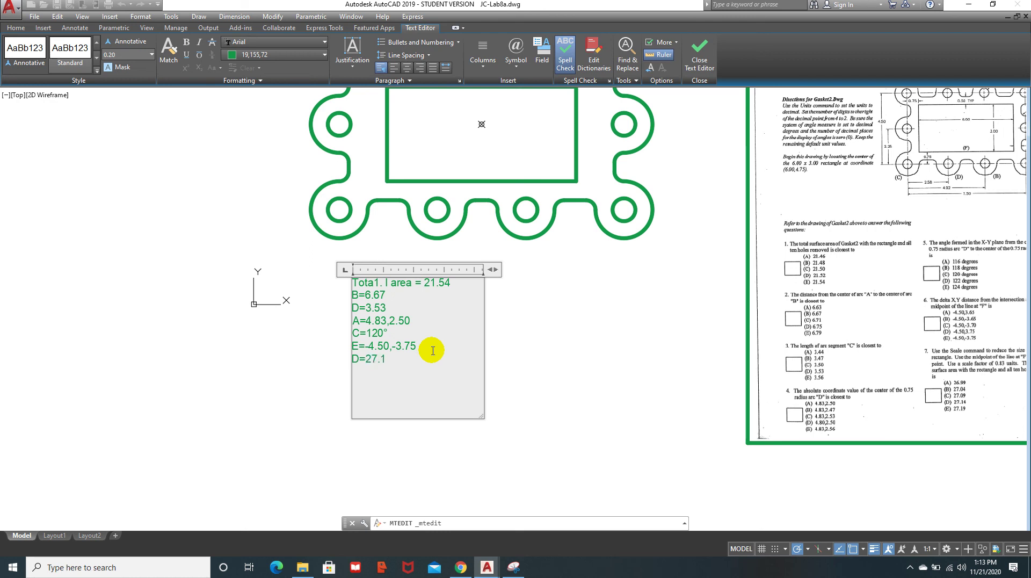
click(690, 43)
mouse_move(438, 275)
middle_down()
mouse_move(460, 357)
mouse_move(425, 378)
middle_up()
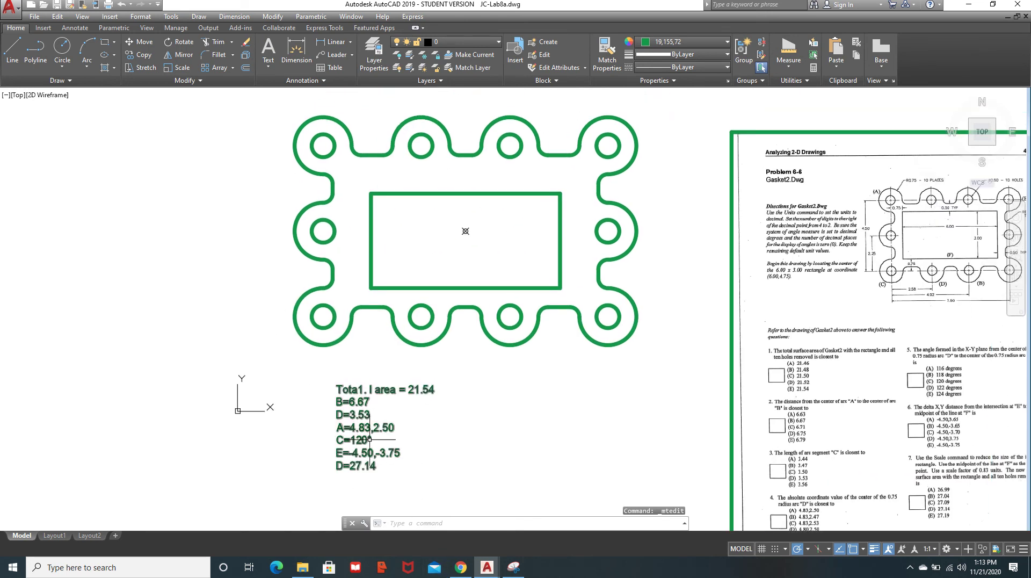